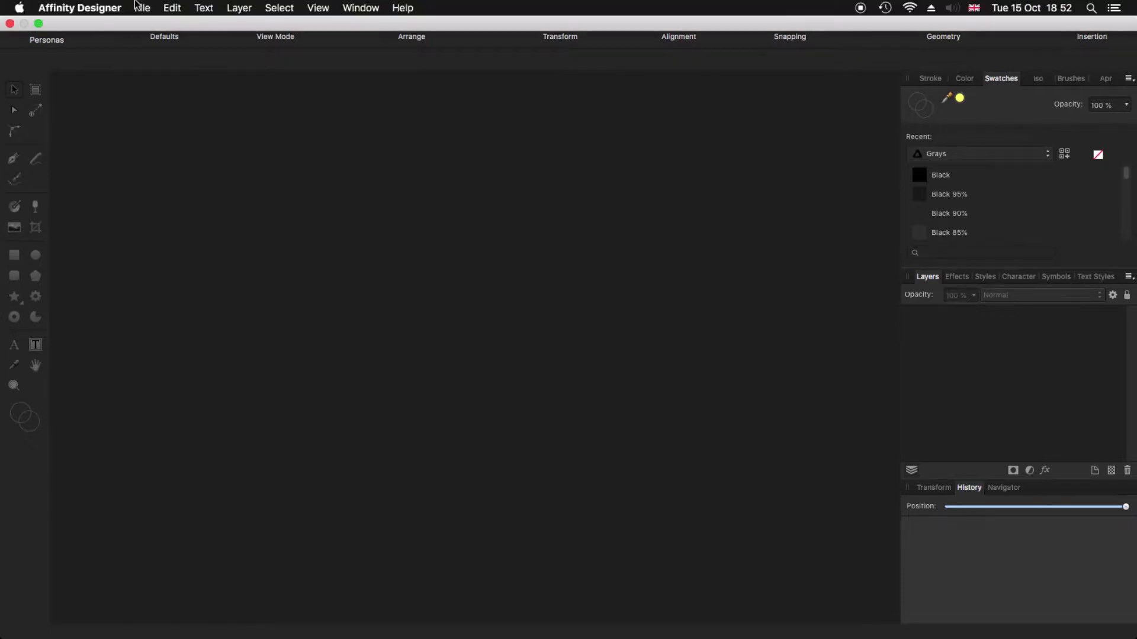
# Create a new 1920 × 1080 px document at 300 DPI with RGB/16 color format.
pyautogui.click(142, 7)
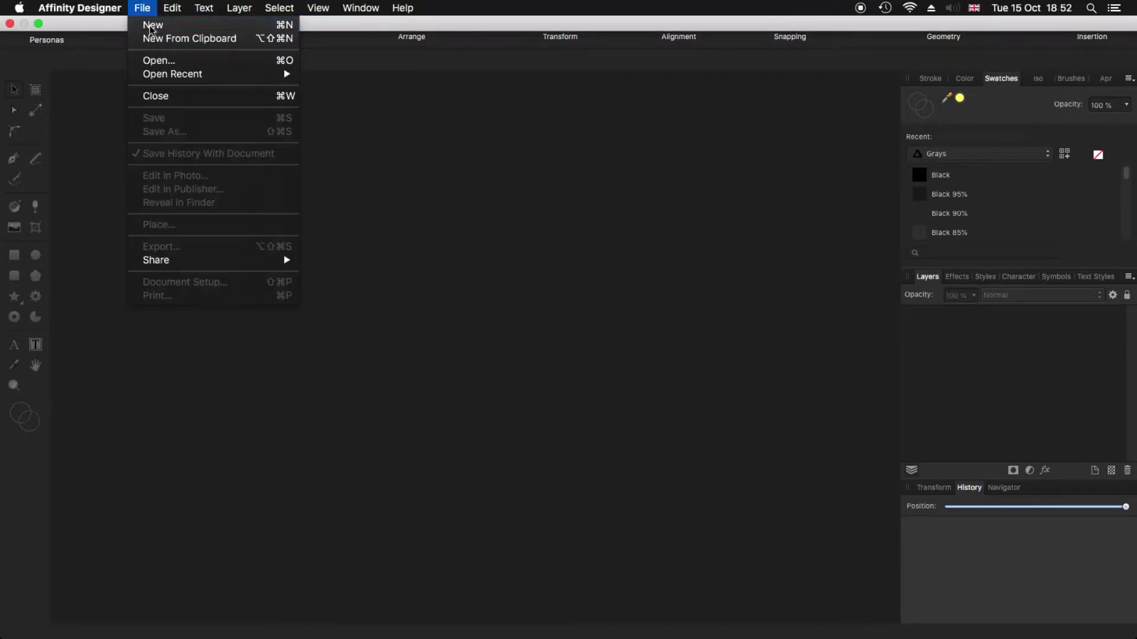
pyautogui.click(148, 22)
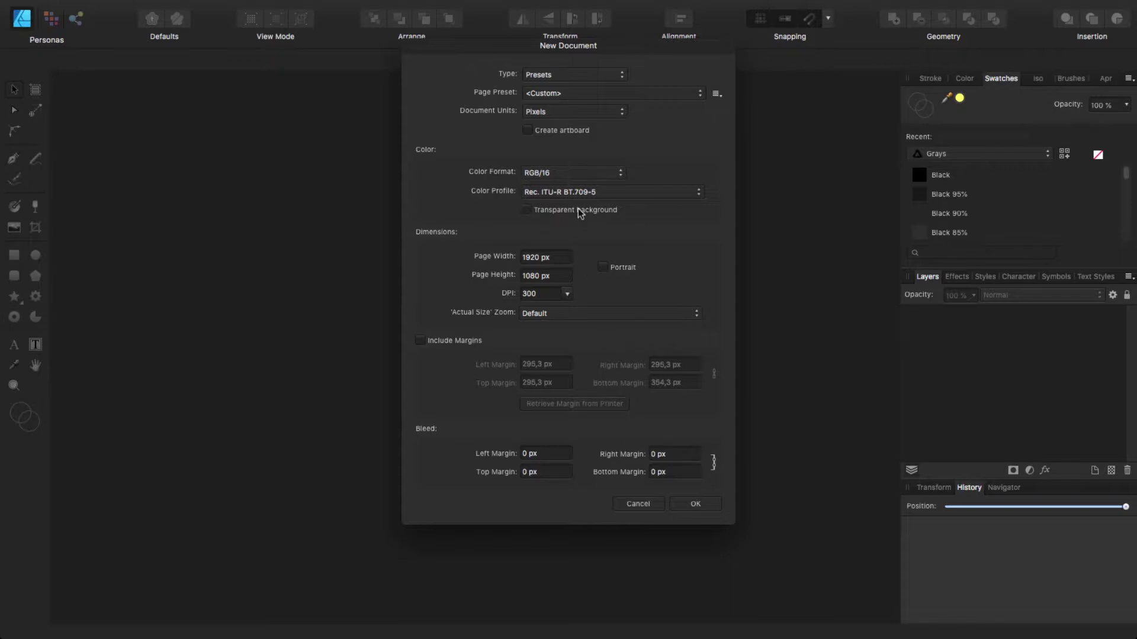
pyautogui.click(697, 507)
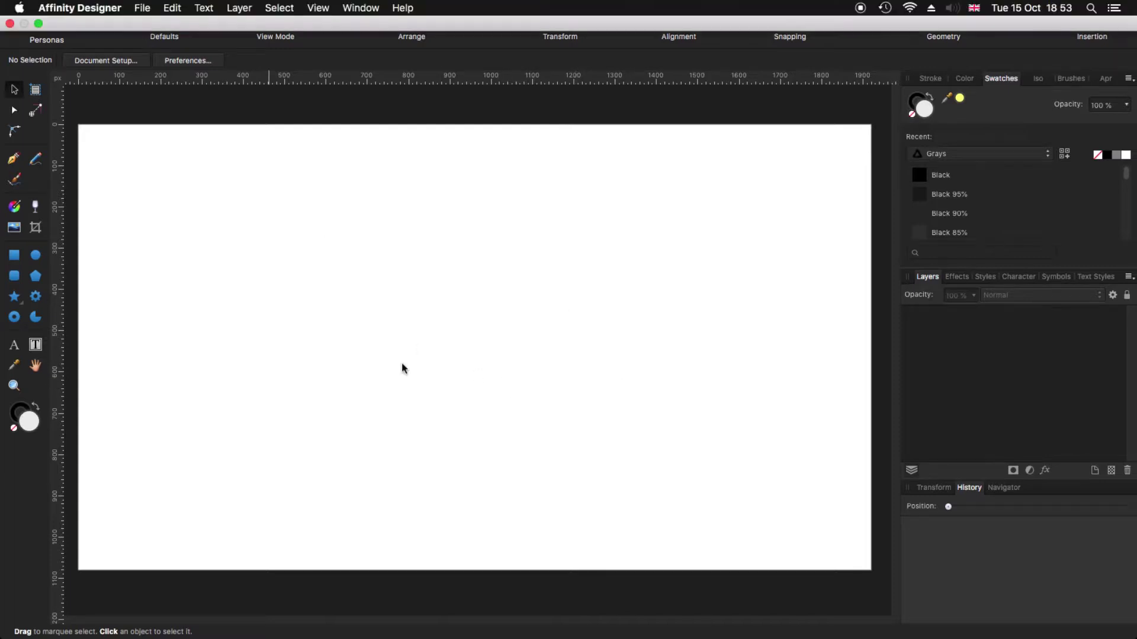
pyautogui.click(318, 8)
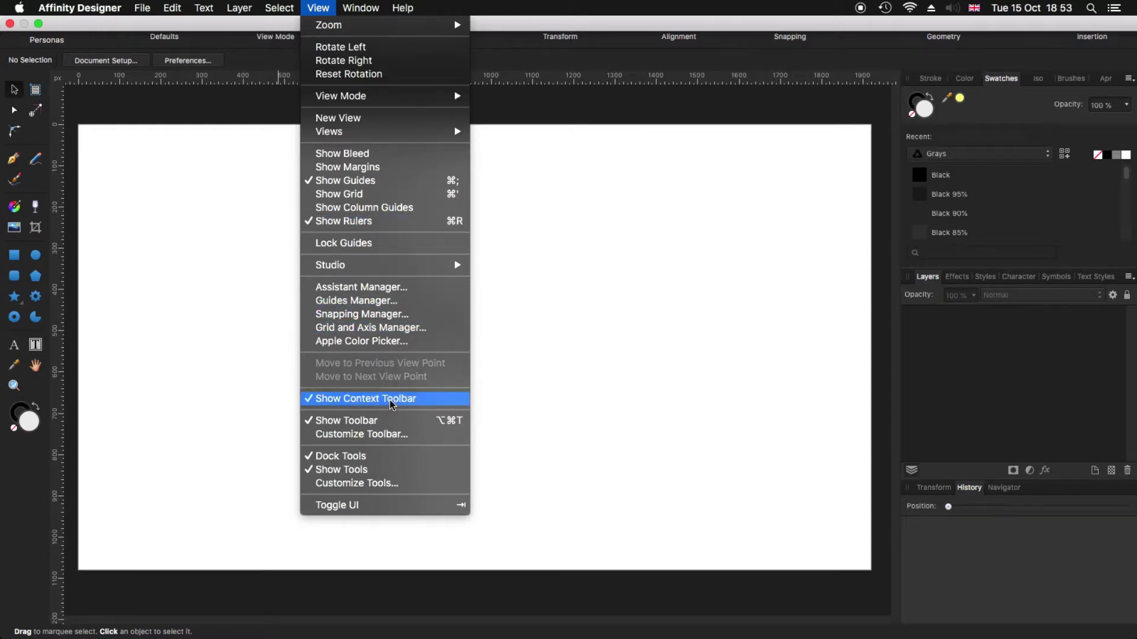
pyautogui.click(529, 367)
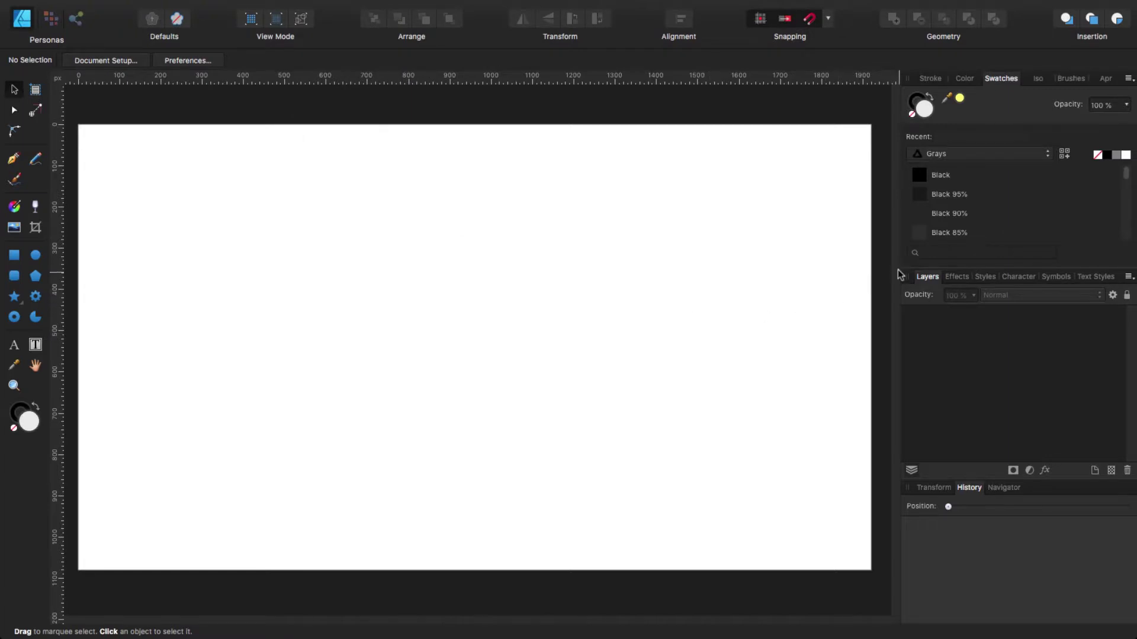
pyautogui.scroll(-10, 898, 272)
pyautogui.scroll(20, 902, 273)
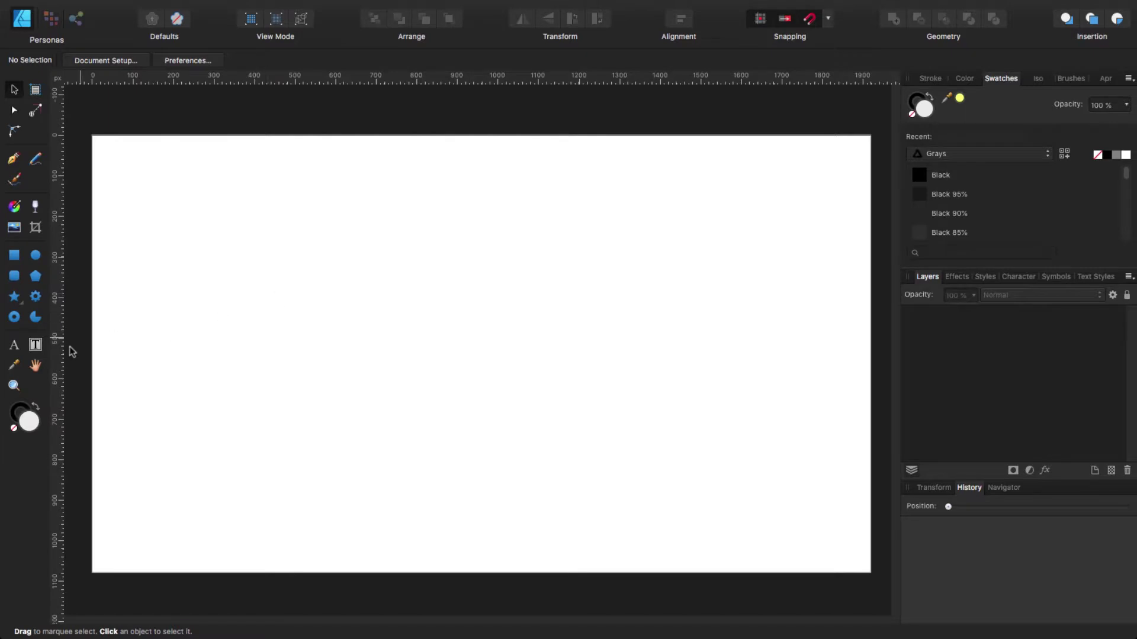
# Add the artistic text "SHADOW" at about 80 pt in the upper half of the page.
pyautogui.click(13, 346)
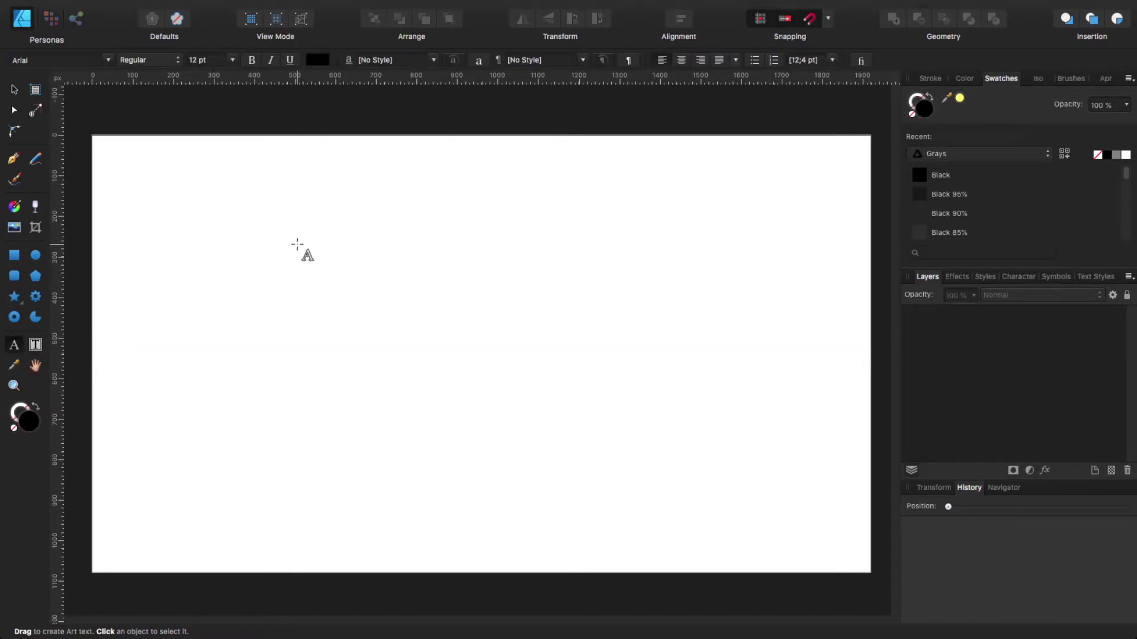
pyautogui.moveTo(297, 240); pyautogui.dragTo(377, 359)
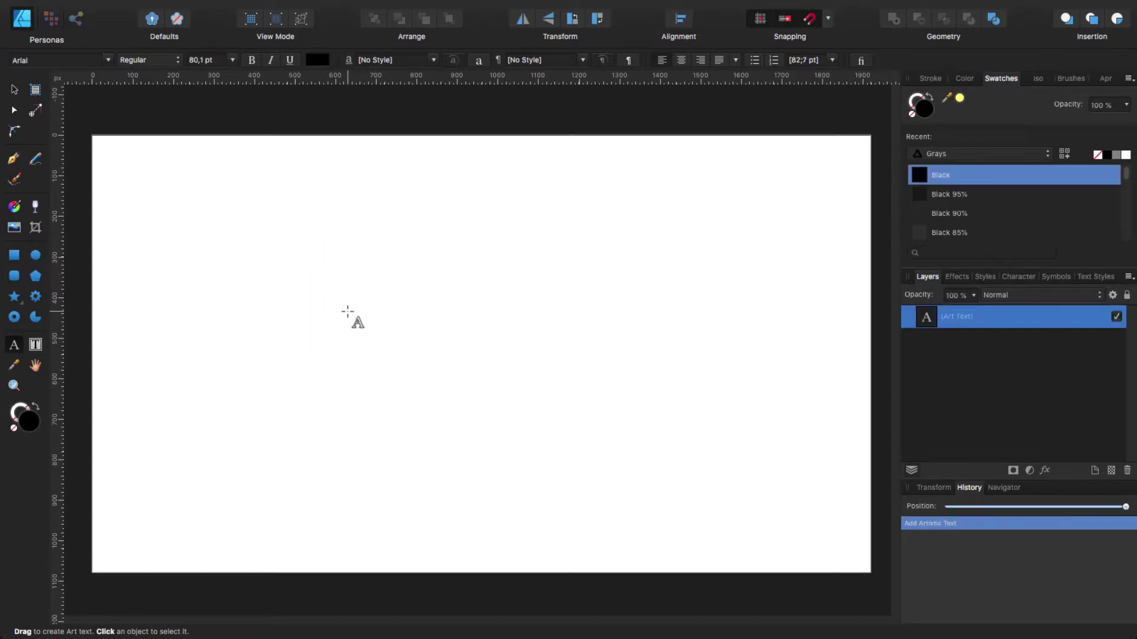
pyautogui.write('SHADOW')
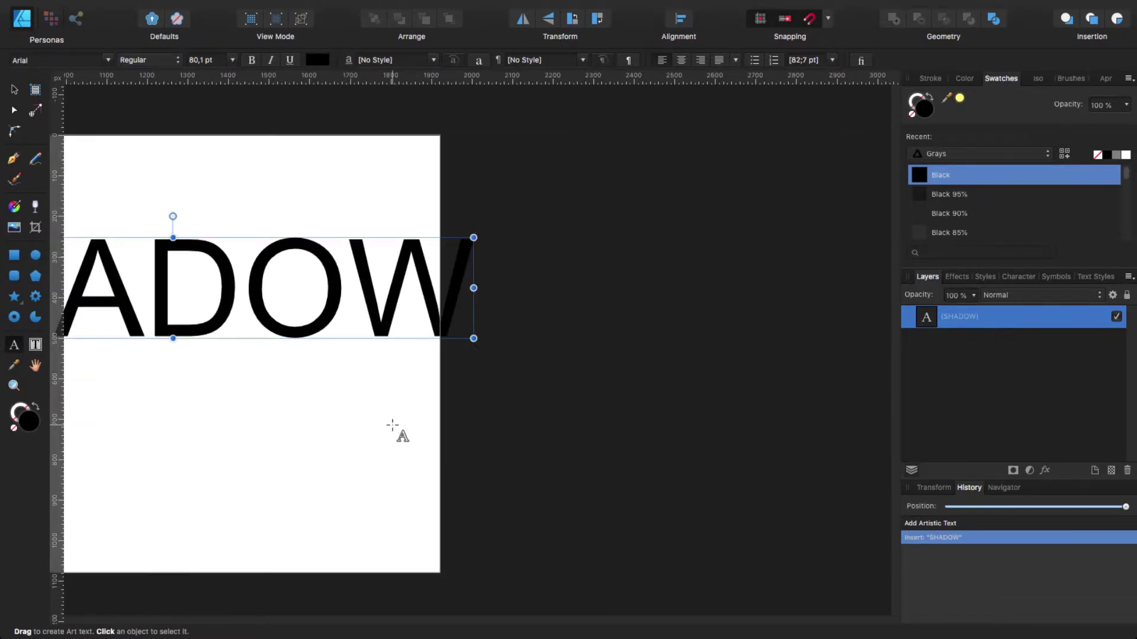
pyautogui.press('super+0')
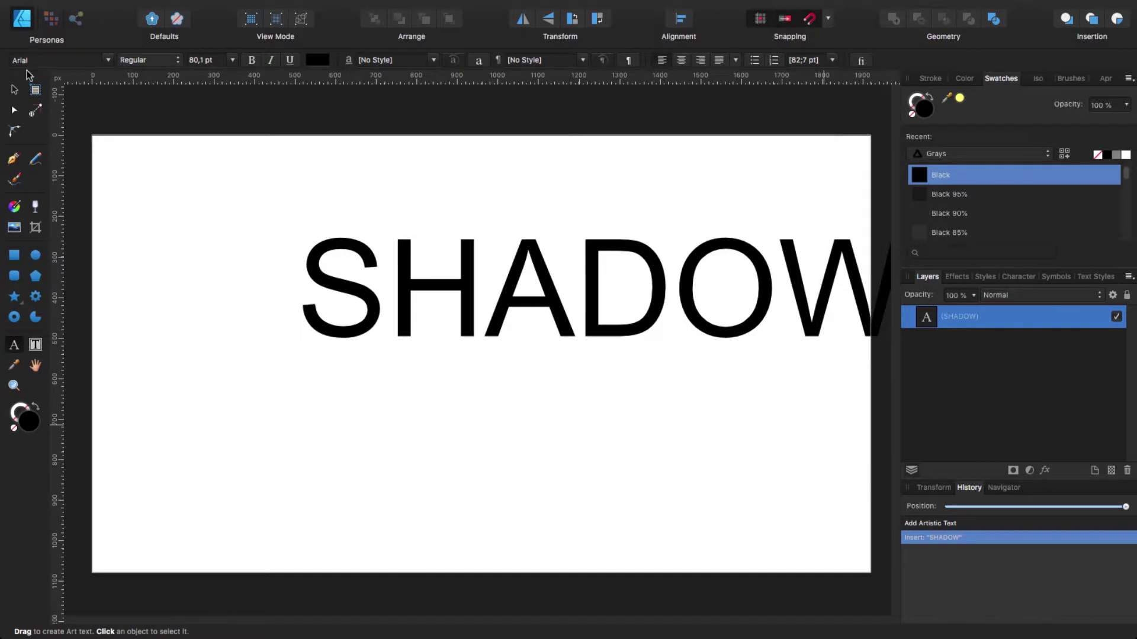
# Scale the SHADOW text down to about 58 pt and position it within the upper half of the page.
pyautogui.click(15, 89)
pyautogui.moveTo(368, 303); pyautogui.dragTo(276, 287)
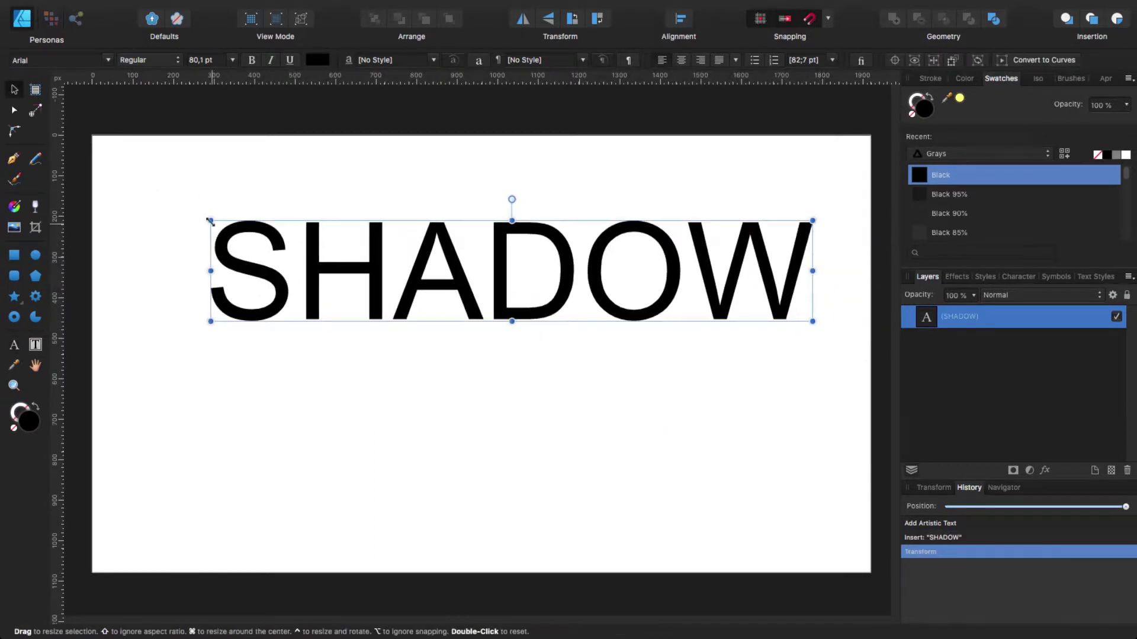
pyautogui.moveTo(210, 222); pyautogui.dragTo(367, 269)
pyautogui.moveTo(658, 285); pyautogui.dragTo(565, 268)
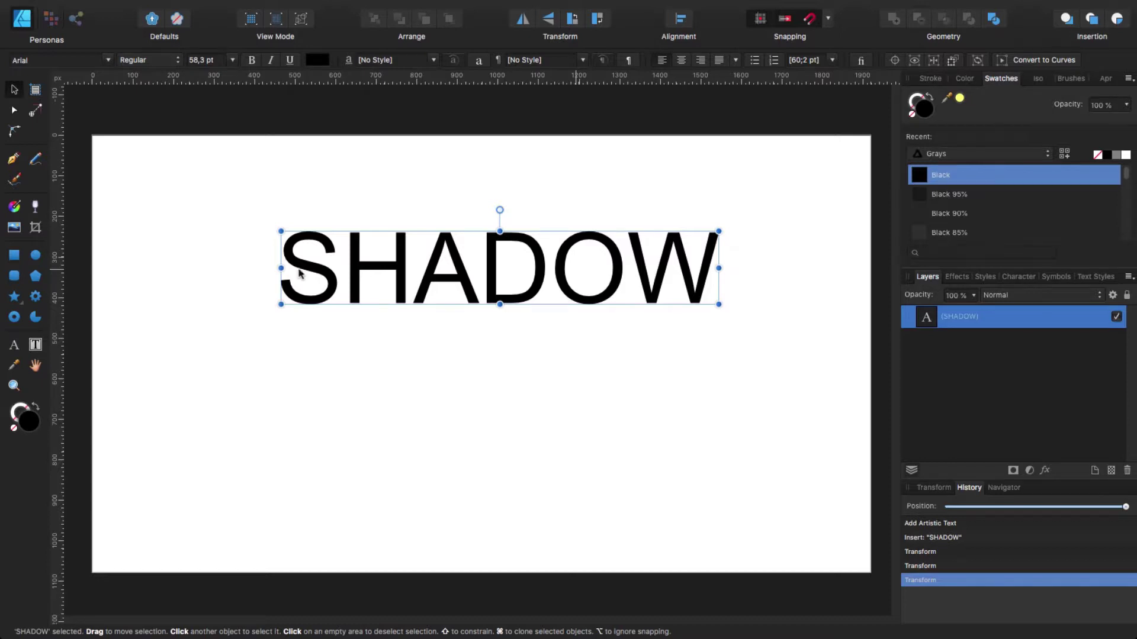
# Change the font of the SHADOW text to Montserrat Alternates in the Black weight.
pyautogui.click(109, 60)
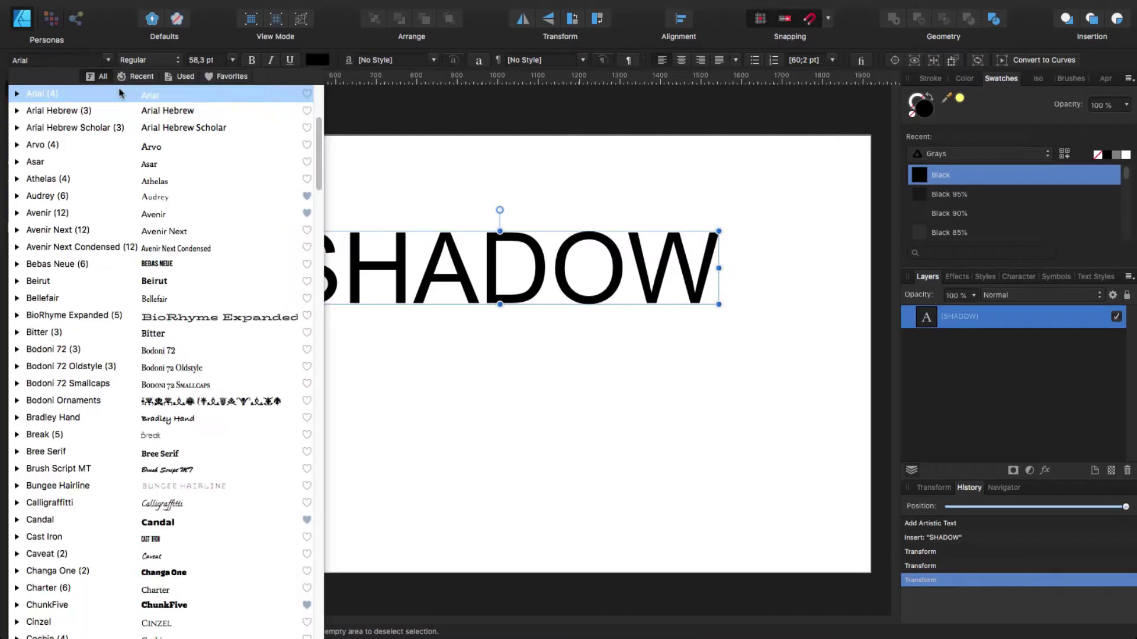
pyautogui.click(136, 77)
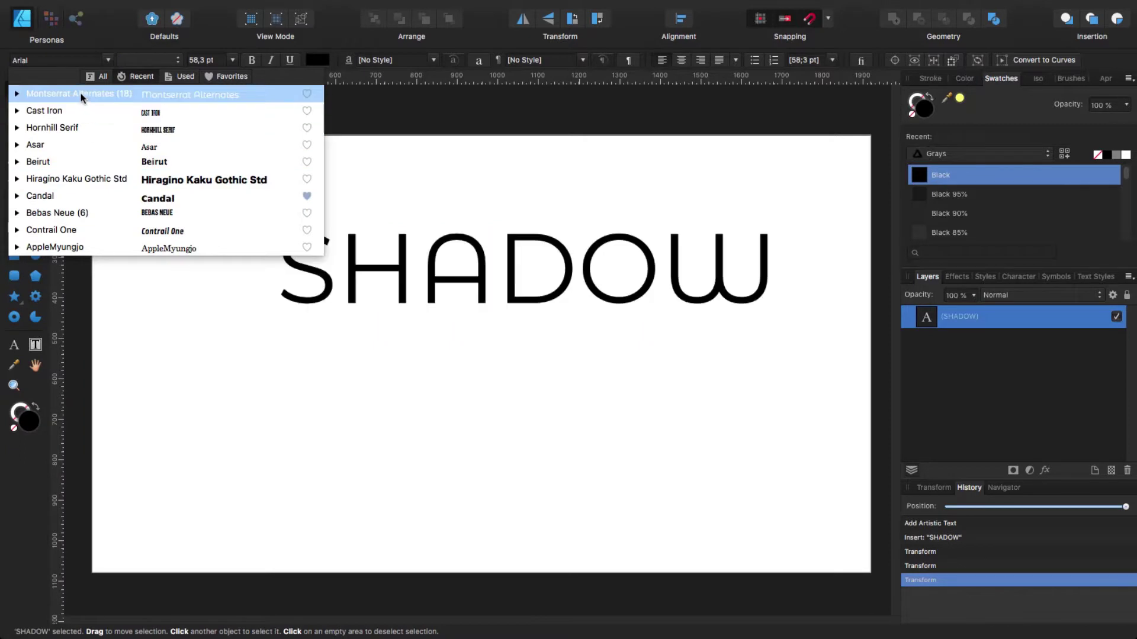
pyautogui.click(17, 95)
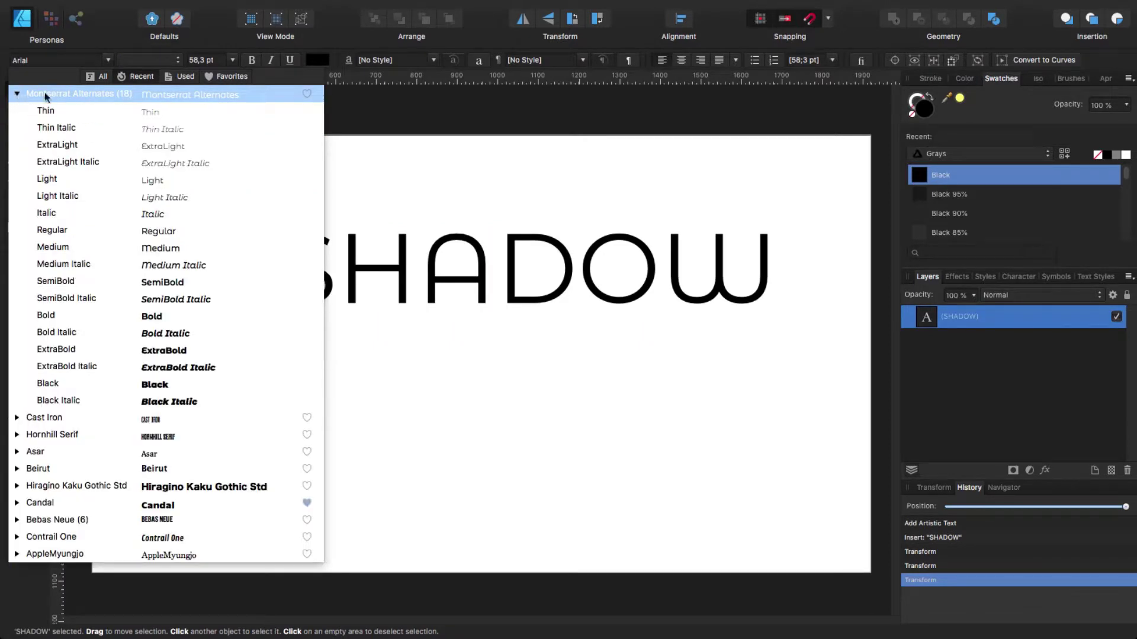
pyautogui.click(83, 387)
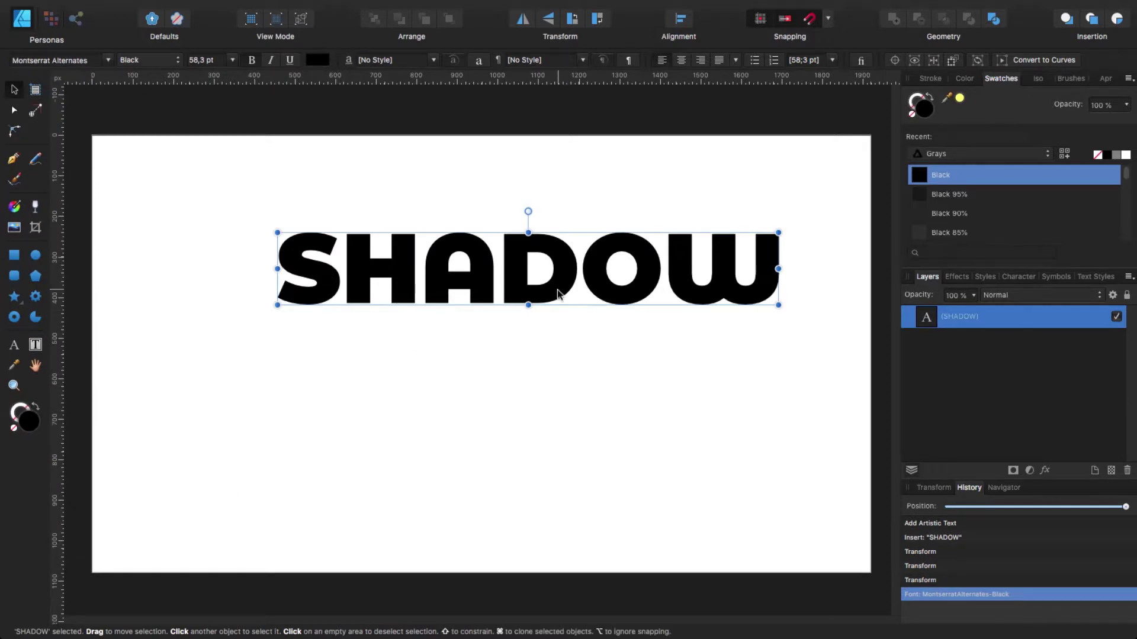
# Reduce the SHADOW text to about 53 pt and center it horizontally in the upper part of the page.
pyautogui.moveTo(559, 292); pyautogui.dragTo(505, 274)
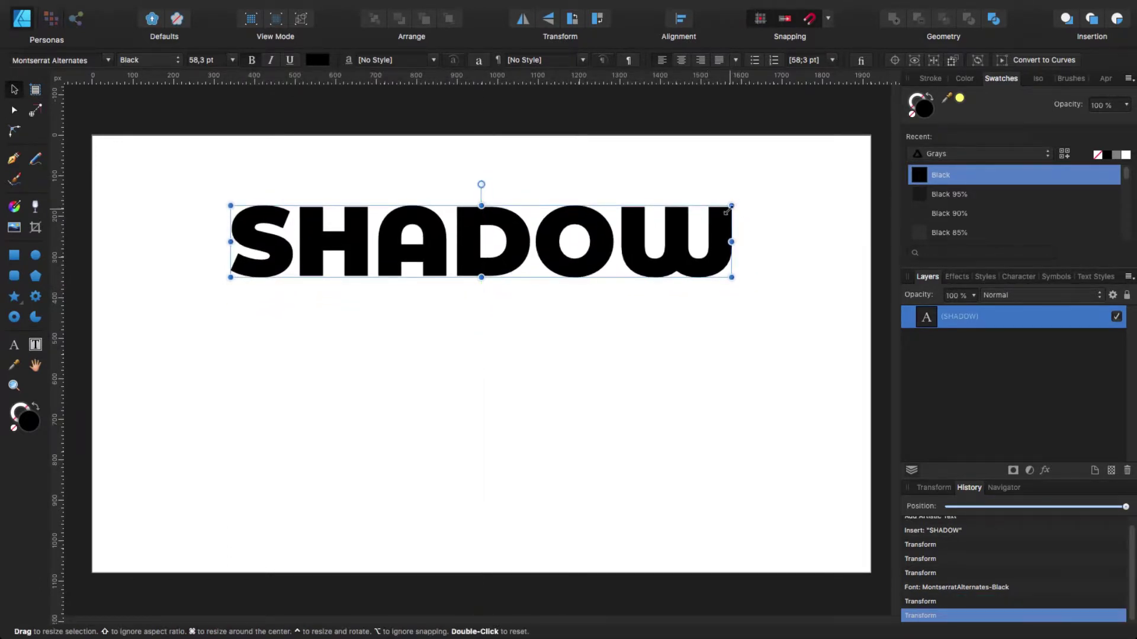
pyautogui.moveTo(732, 207); pyautogui.dragTo(687, 229)
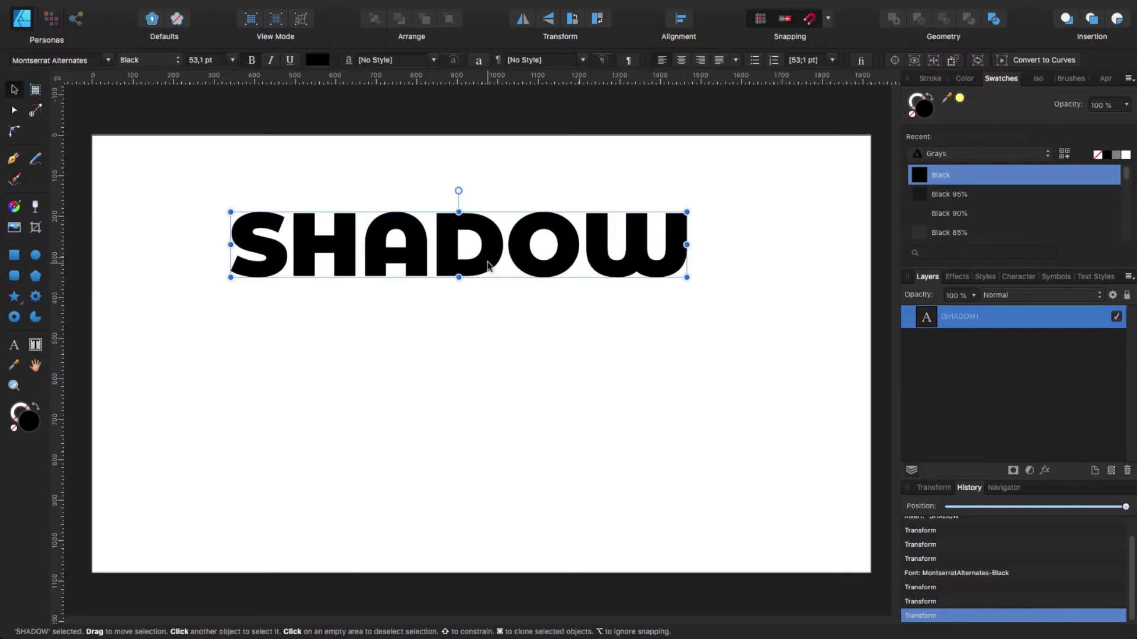
pyautogui.moveTo(488, 264); pyautogui.dragTo(540, 283)
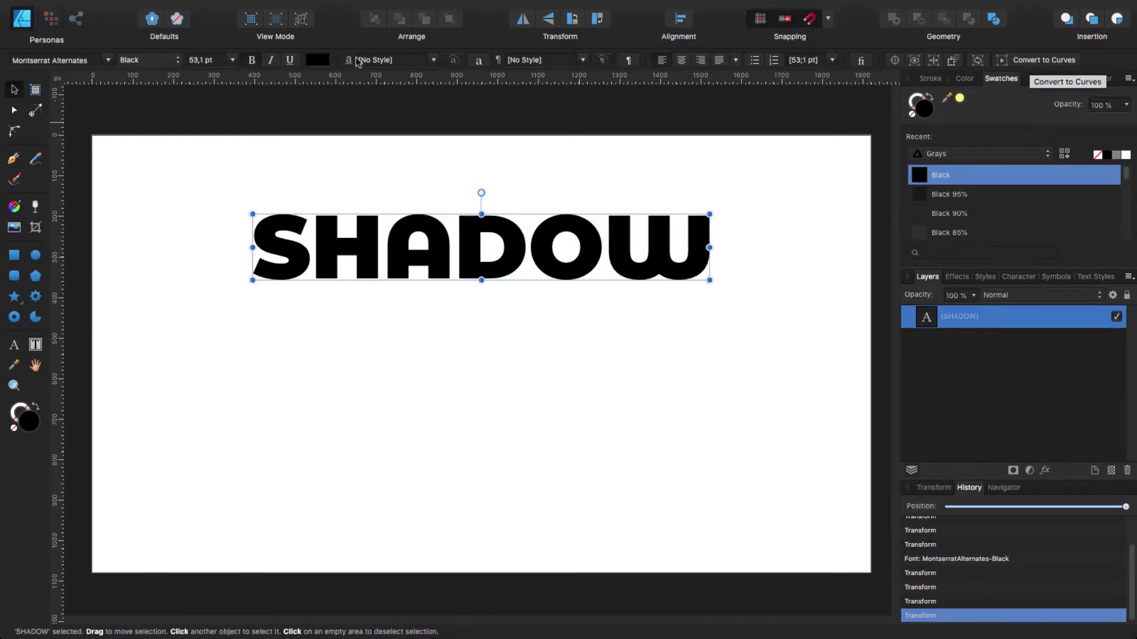
# Convert the SHADOW text to curves and ungroup it into separate letters, checking that the S can be selected alone.
pyautogui.click(1034, 62)
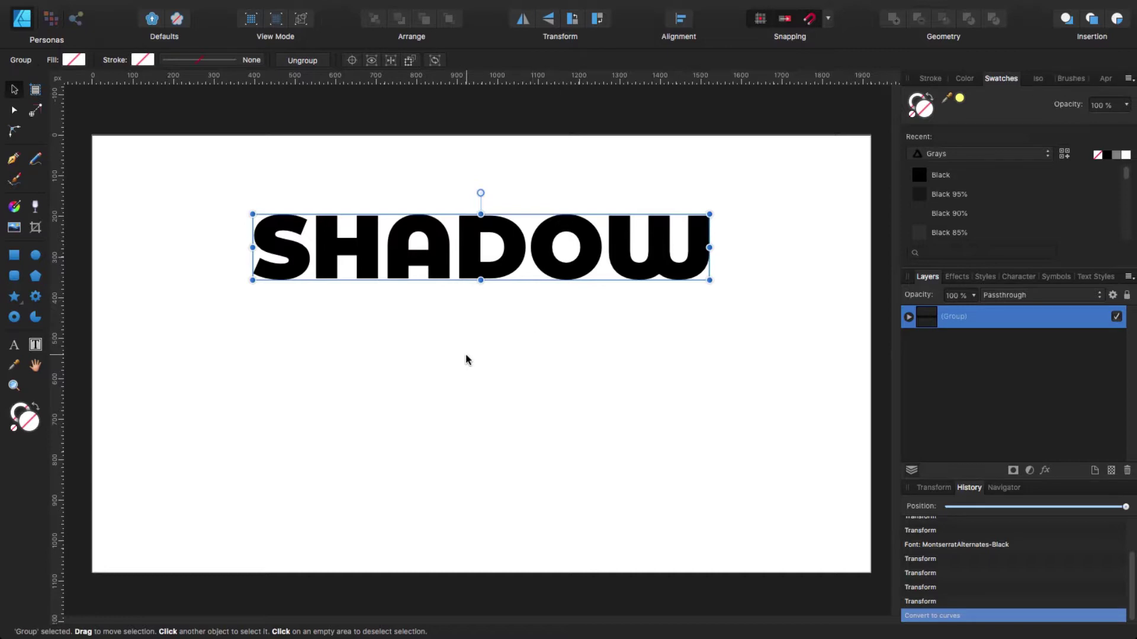
pyautogui.press('super+shift+g')
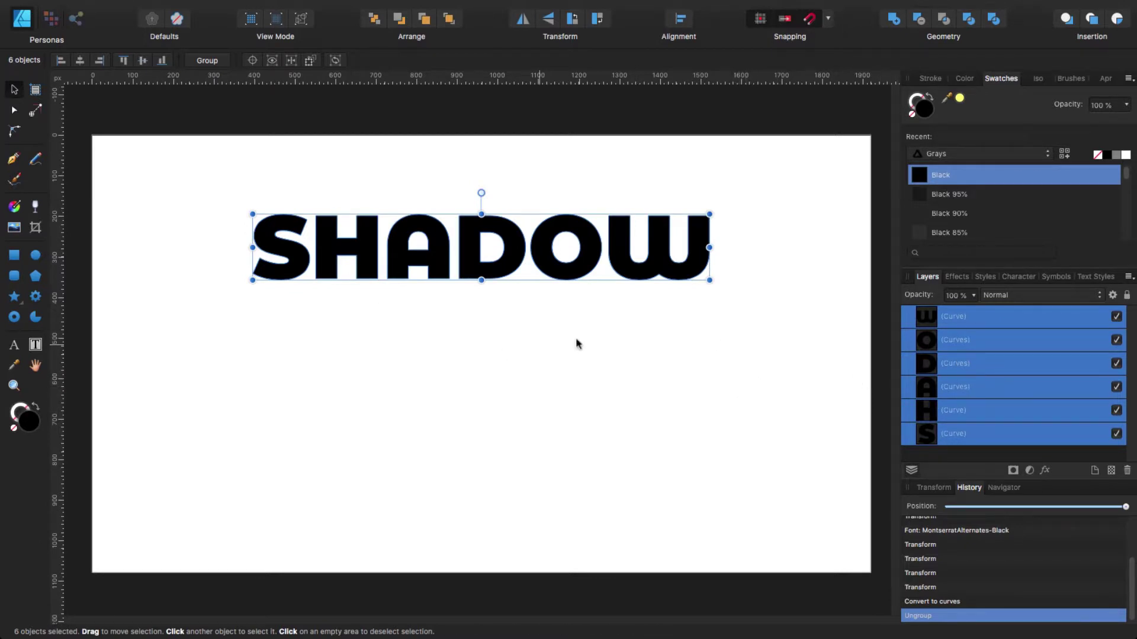
pyautogui.click(516, 359)
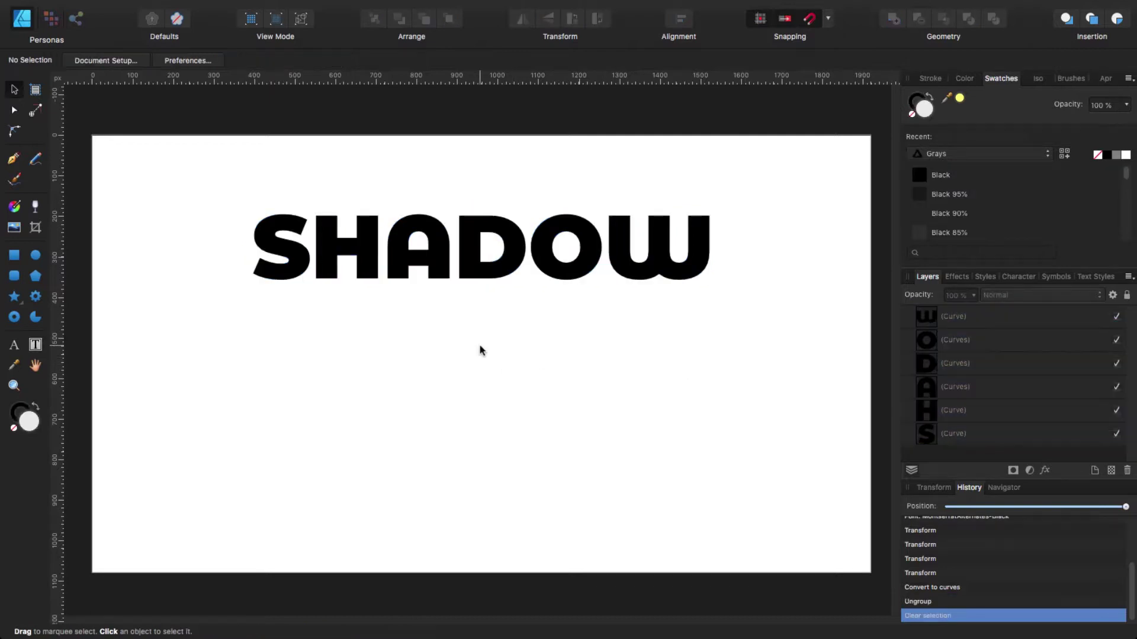
pyautogui.click(298, 268)
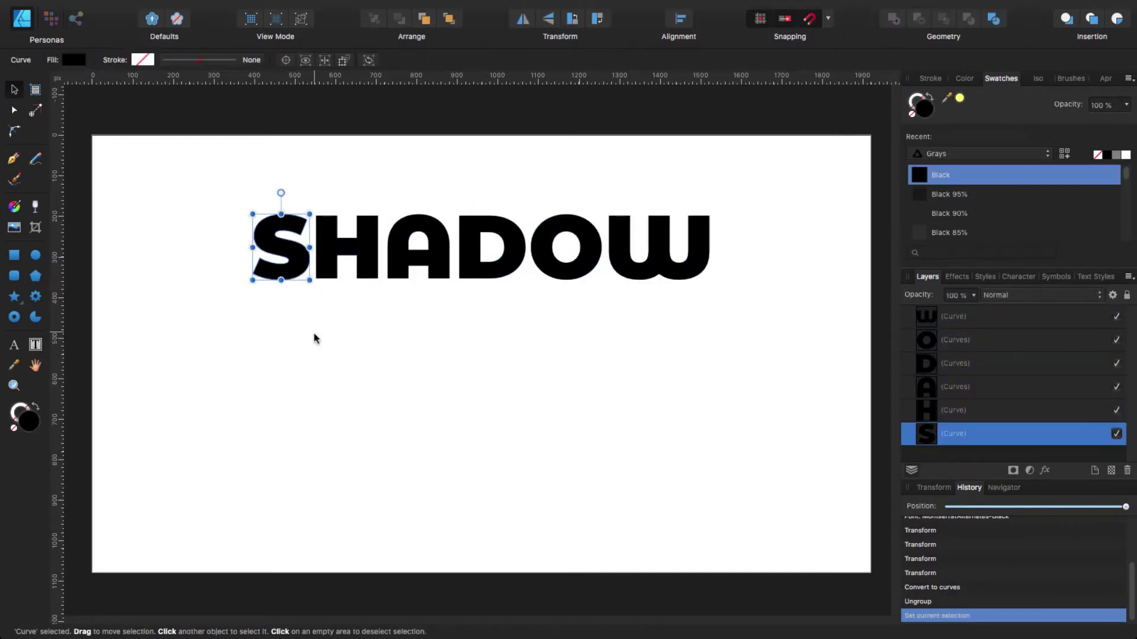
pyautogui.click(314, 351)
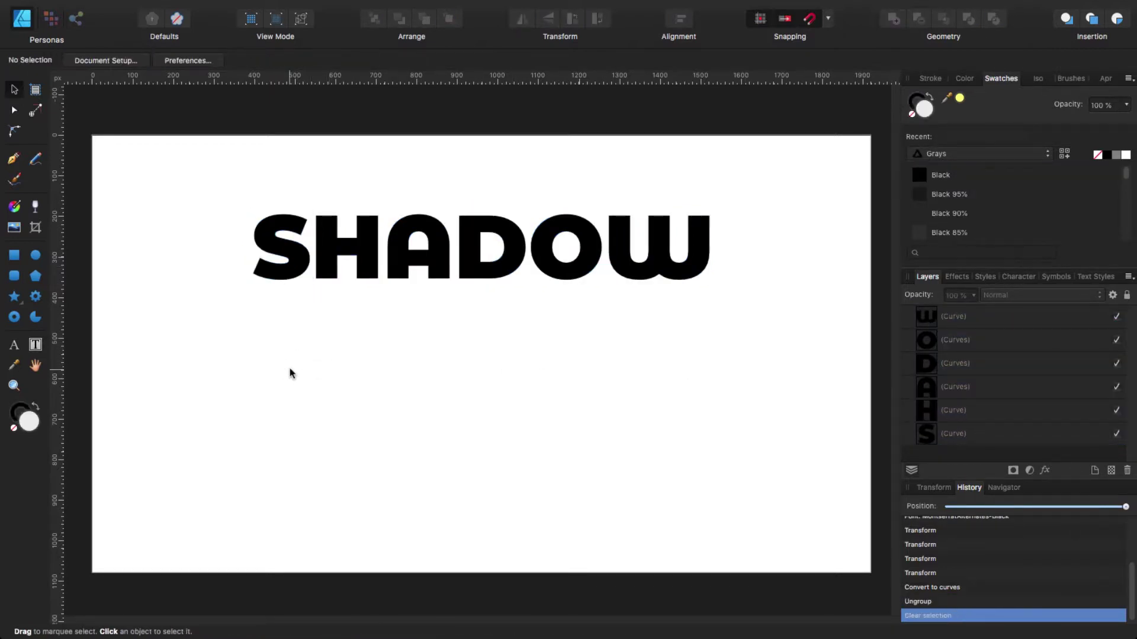
# Draw a light grey rectangle over the S, extending to the page's bottom edge and the H's left side, and set its opacity to 50%.
pyautogui.click(19, 260)
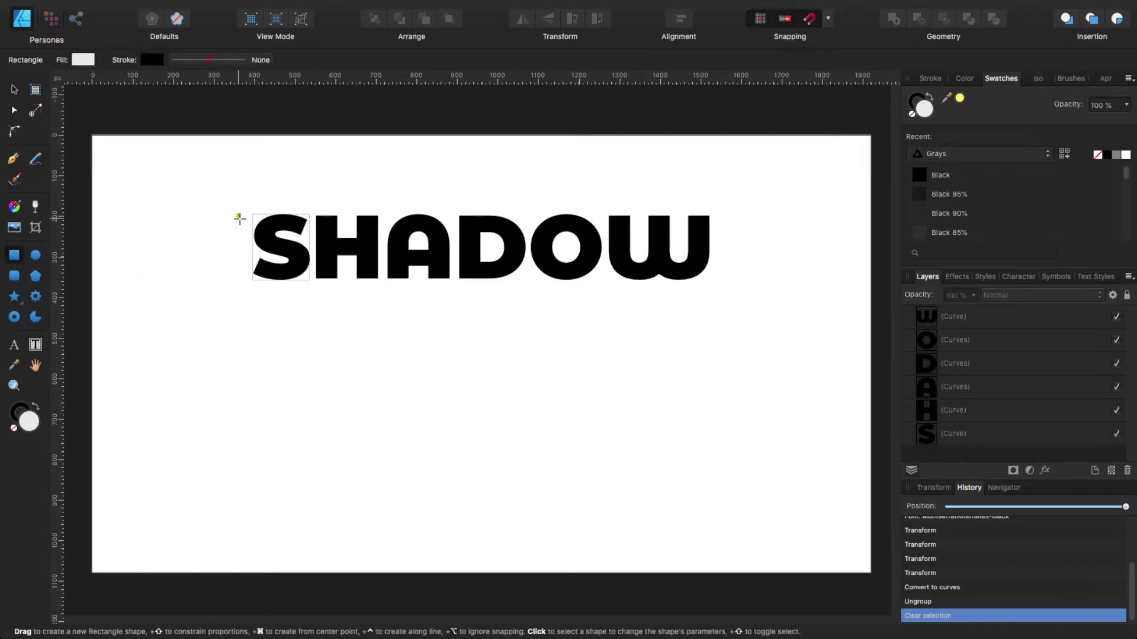
pyautogui.moveTo(254, 216); pyautogui.dragTo(284, 573)
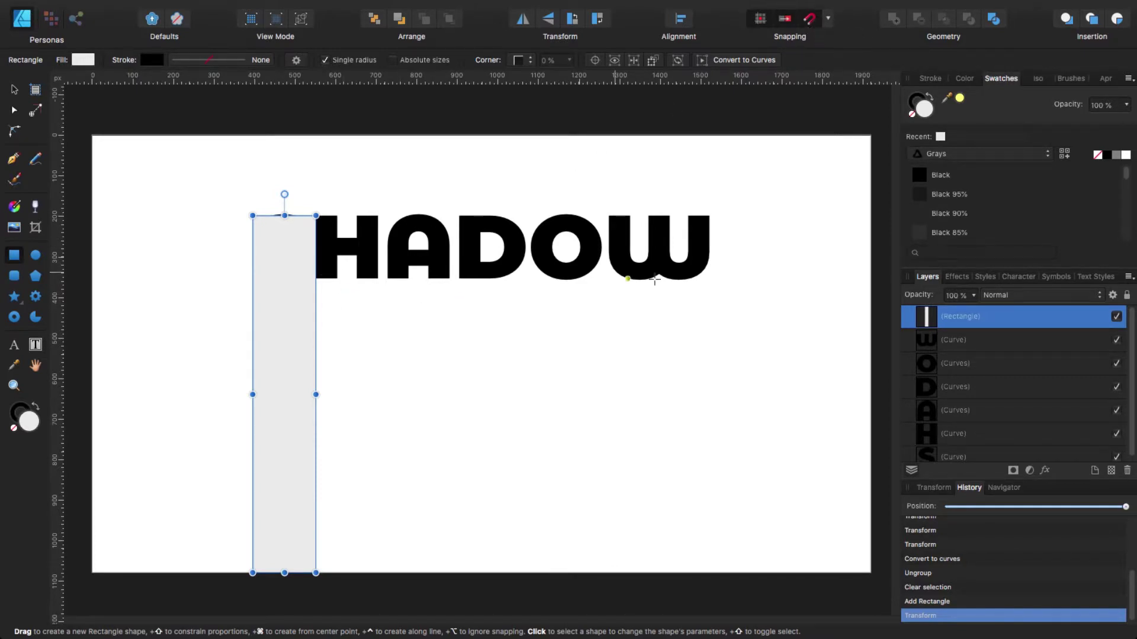
pyautogui.click(973, 296)
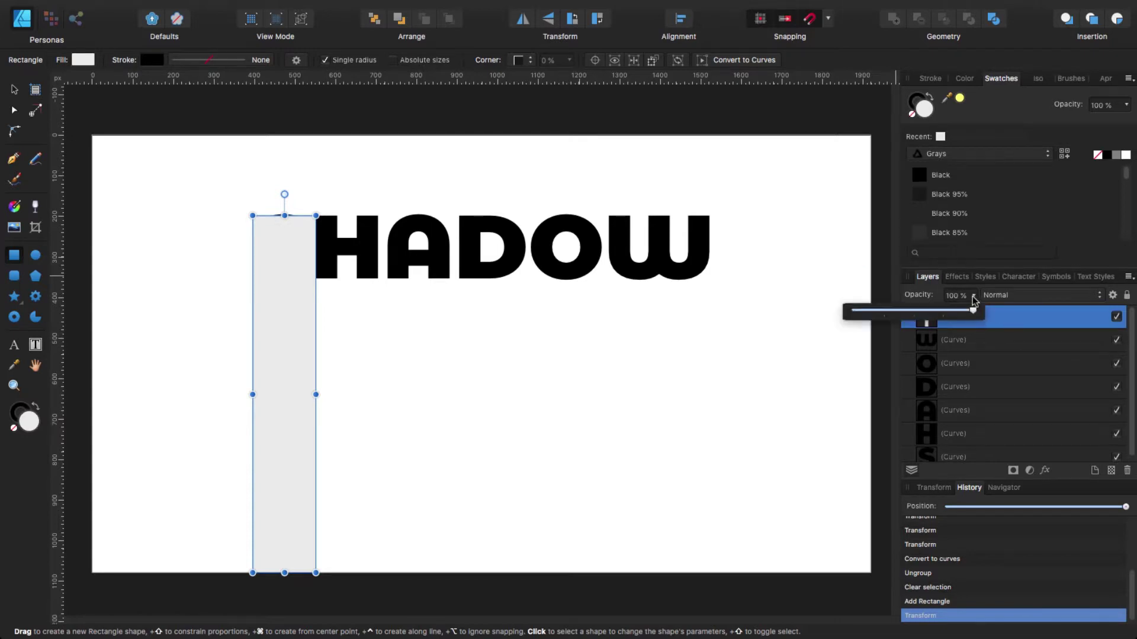
pyautogui.moveTo(972, 313); pyautogui.dragTo(915, 318)
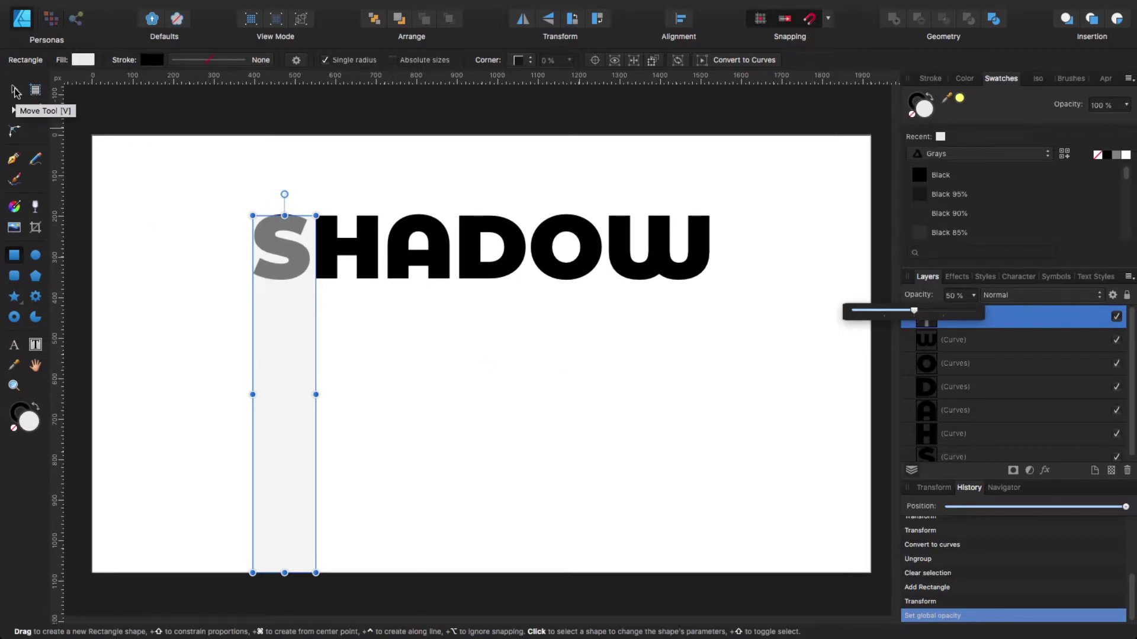
# Align the rectangle's top edge with the top of the S and narrow it to the exact width of that letter.
pyautogui.click(16, 91)
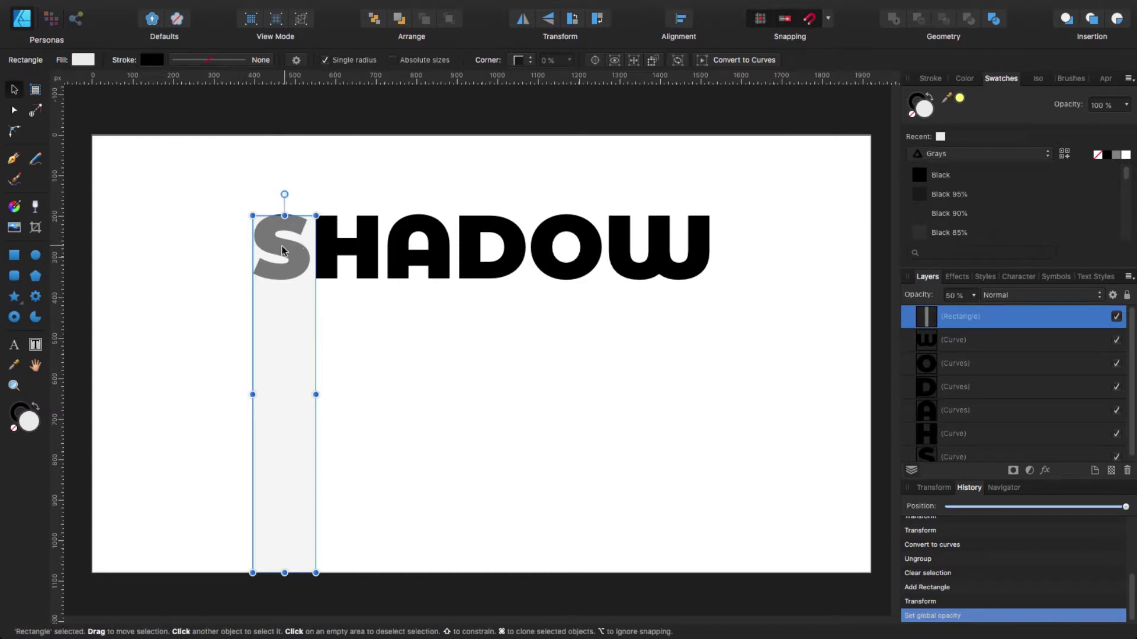
pyautogui.scroll(8, 282, 250)
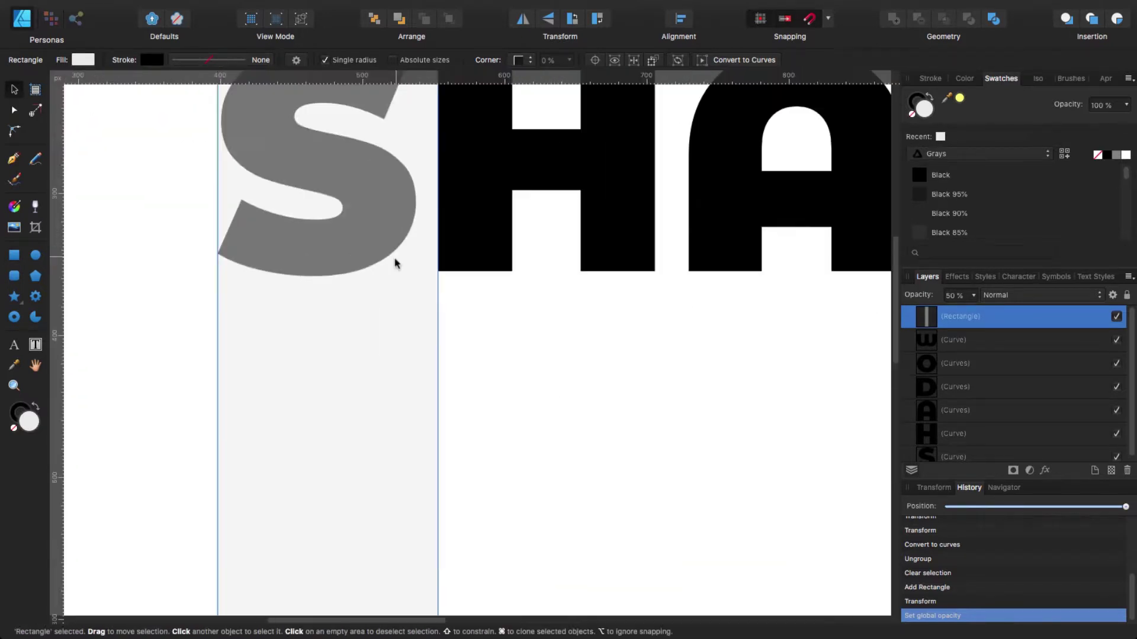
pyautogui.scroll(6, 396, 263)
pyautogui.hscroll(-2, 395, 263)
pyautogui.moveTo(387, 222); pyautogui.dragTo(386, 223)
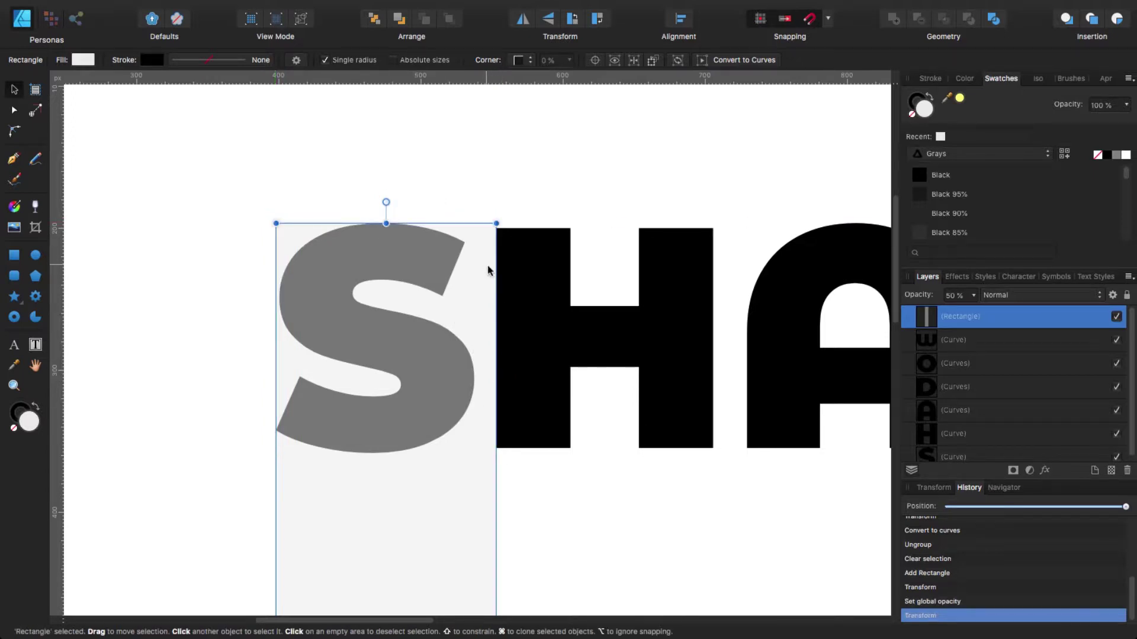
pyautogui.scroll(-5, 477, 424)
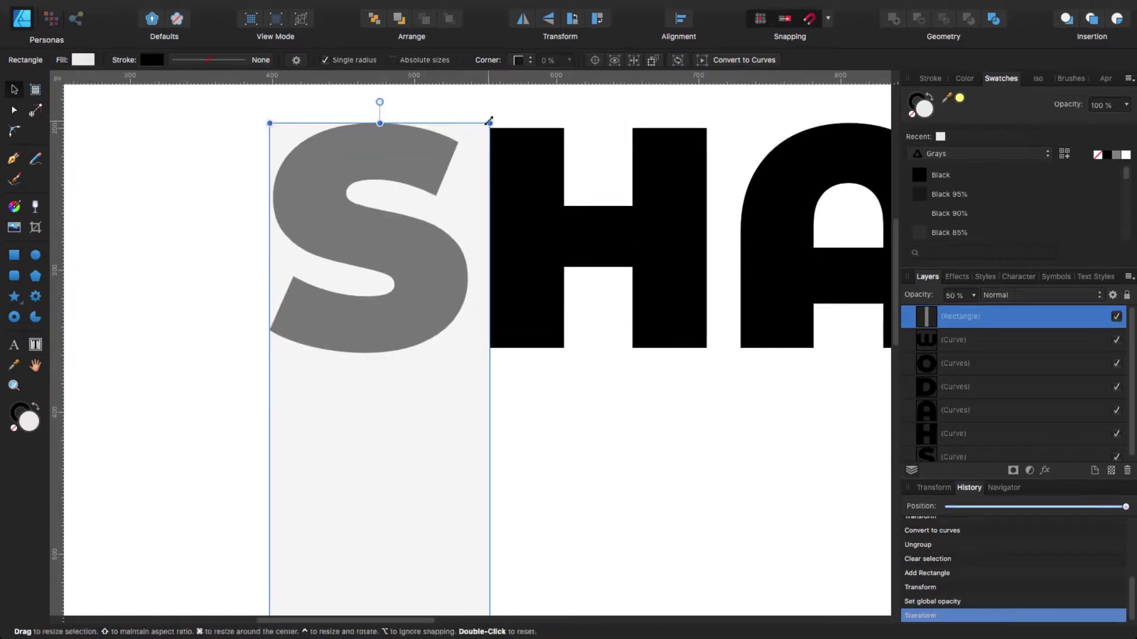
pyautogui.moveTo(486, 125); pyautogui.dragTo(467, 122)
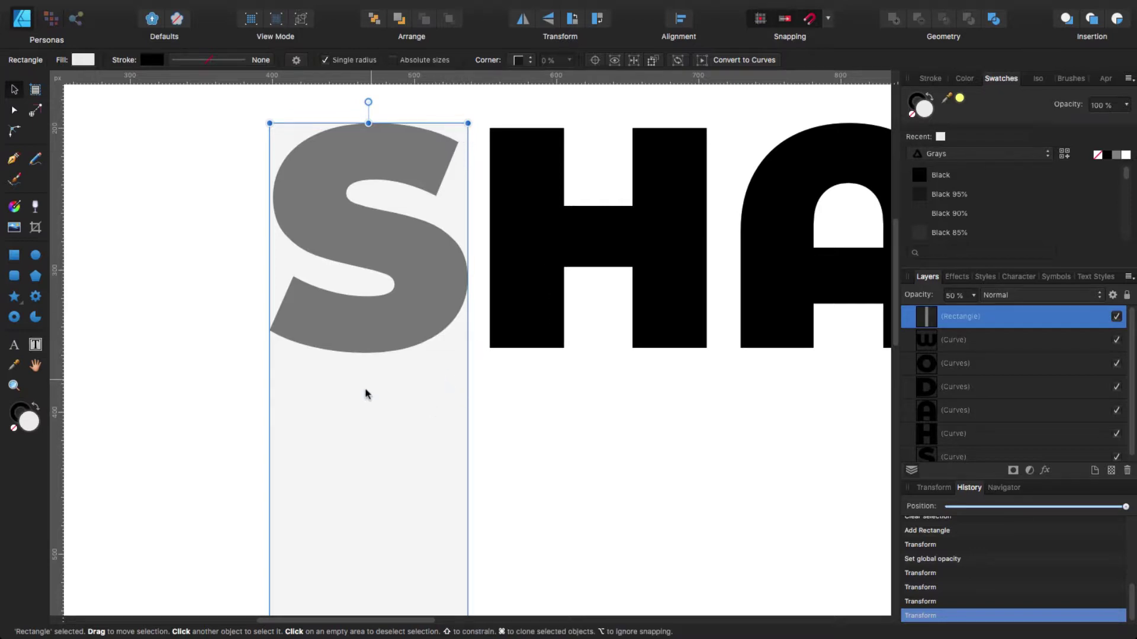
# Duplicate the S rectangle onto the H and widen the copy to cover that letter's full width.
pyautogui.hscroll(5, 509, 412)
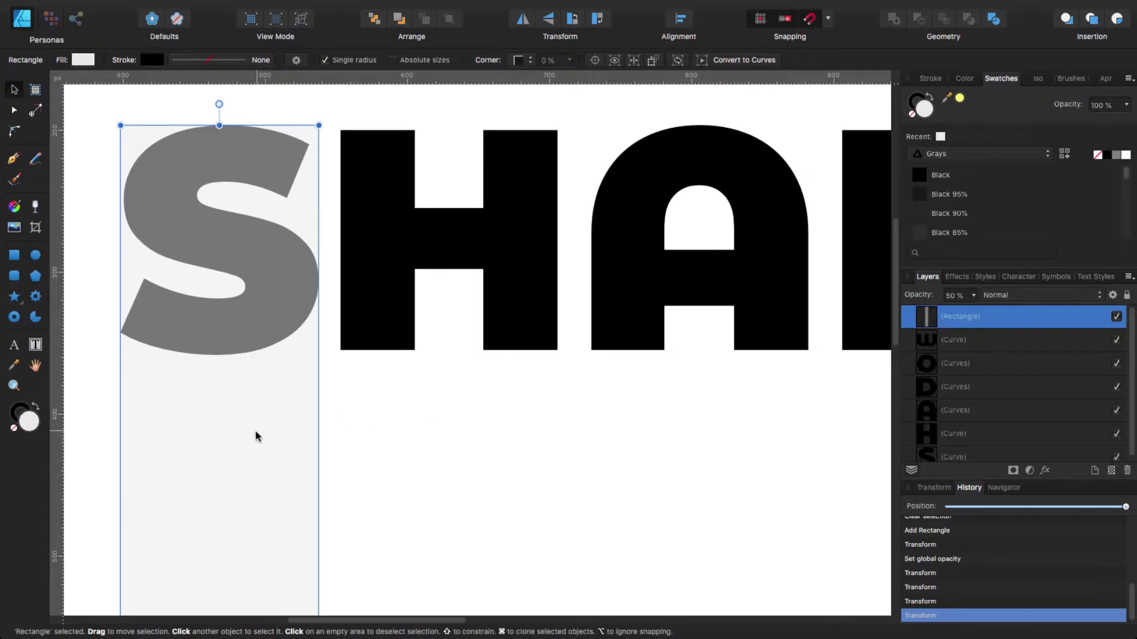
pyautogui.moveTo(256, 437); pyautogui.dragTo(477, 433)
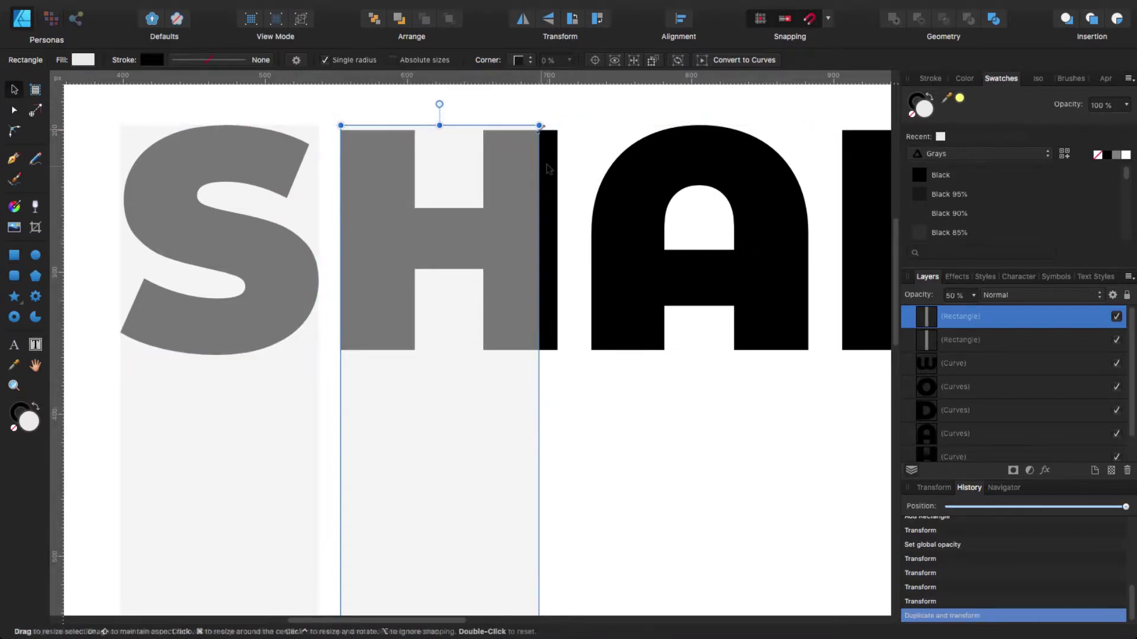
pyautogui.moveTo(539, 126); pyautogui.dragTo(558, 131)
pyautogui.moveTo(449, 130); pyautogui.dragTo(449, 125)
pyautogui.hscroll(5, 331, 402)
# Duplicate the H rectangle onto the A and adjust the copy so it covers that letter.
pyautogui.moveTo(307, 413); pyautogui.dragTo(558, 414)
pyautogui.click(634, 383)
pyautogui.hscroll(5, 592, 355)
pyautogui.click(445, 301)
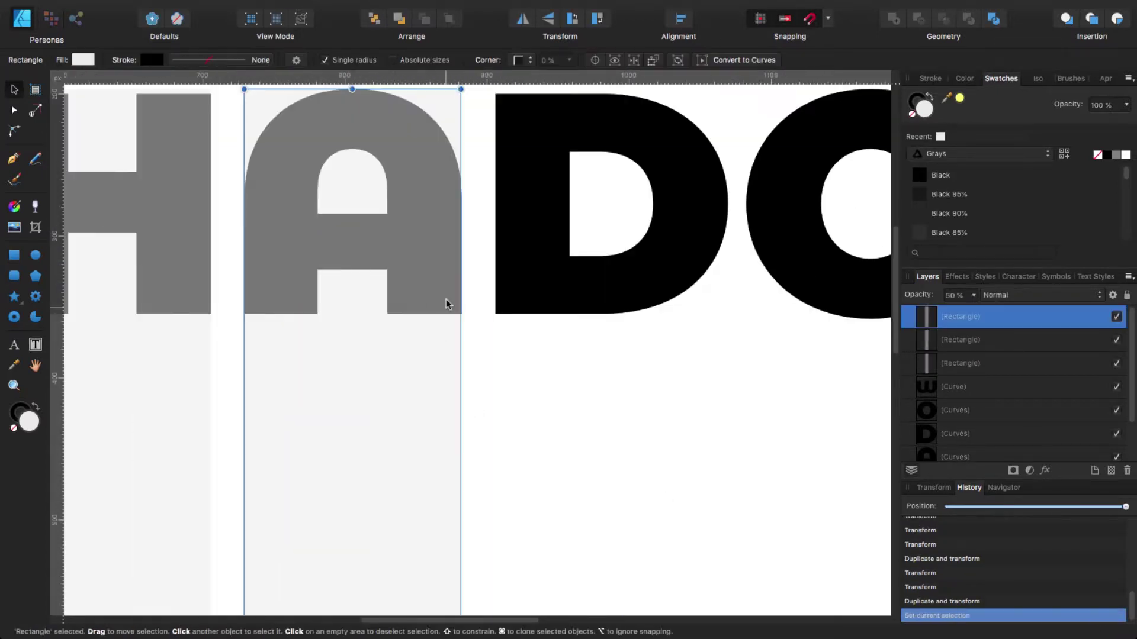
pyautogui.scroll(1, 445, 299)
pyautogui.moveTo(461, 100); pyautogui.dragTo(463, 93)
# Duplicate the rectangle onto the D and the O, widening each copy to cover its letter.
pyautogui.moveTo(401, 394); pyautogui.dragTo(652, 394)
pyautogui.moveTo(713, 93); pyautogui.dragTo(737, 93)
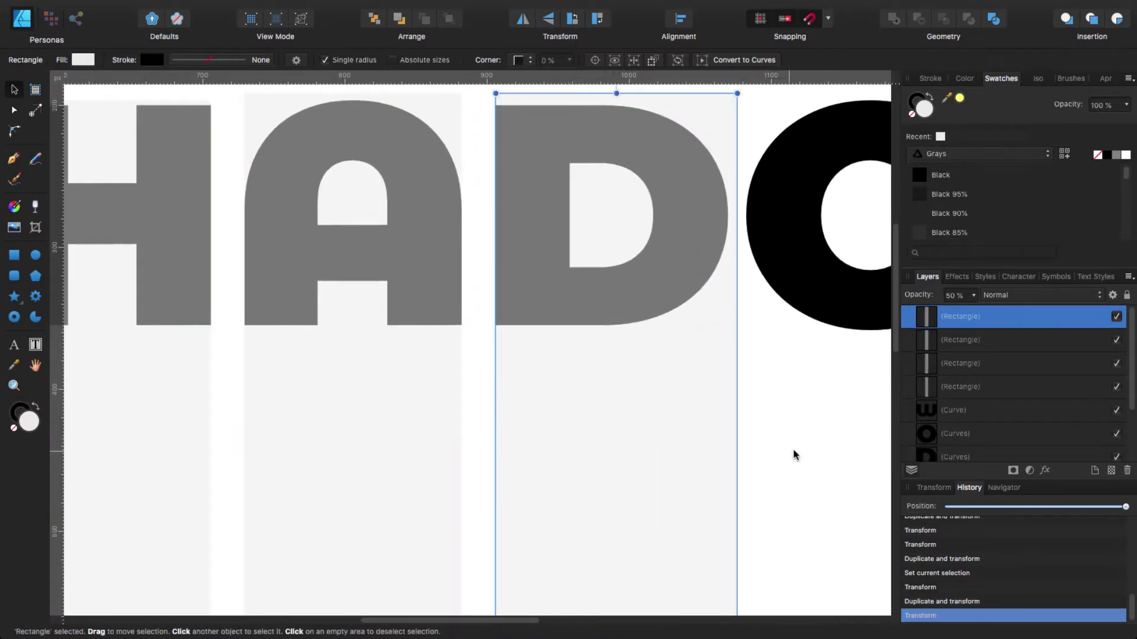
pyautogui.hscroll(5, 793, 450)
pyautogui.moveTo(312, 401); pyautogui.dragTo(564, 400)
pyautogui.moveTo(609, 101); pyautogui.dragTo(619, 101)
# Duplicate the O rectangle onto the W and widen the copy to the W's outer edge.
pyautogui.hscroll(4, 473, 356)
pyautogui.moveTo(282, 412); pyautogui.dragTo(642, 379)
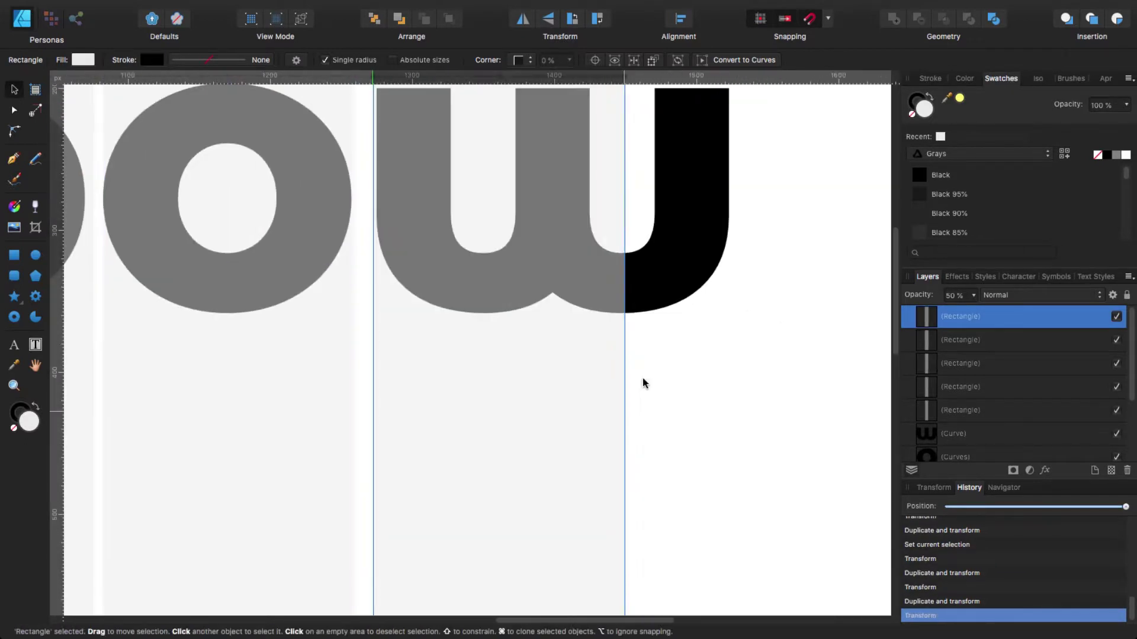
pyautogui.scroll(4, 642, 379)
pyautogui.moveTo(584, 181); pyautogui.dragTo(685, 193)
# Trim the D and O rectangles so their top and side edges match their letters exactly.
pyautogui.hscroll(-7, 257, 315)
pyautogui.click(256, 314)
pyautogui.moveTo(463, 217); pyautogui.dragTo(451, 233)
pyautogui.click(469, 175)
pyautogui.click(562, 249)
pyautogui.moveTo(595, 218); pyautogui.dragTo(595, 223)
pyautogui.hscroll(-1, 679, 357)
pyautogui.moveTo(749, 206); pyautogui.dragTo(744, 208)
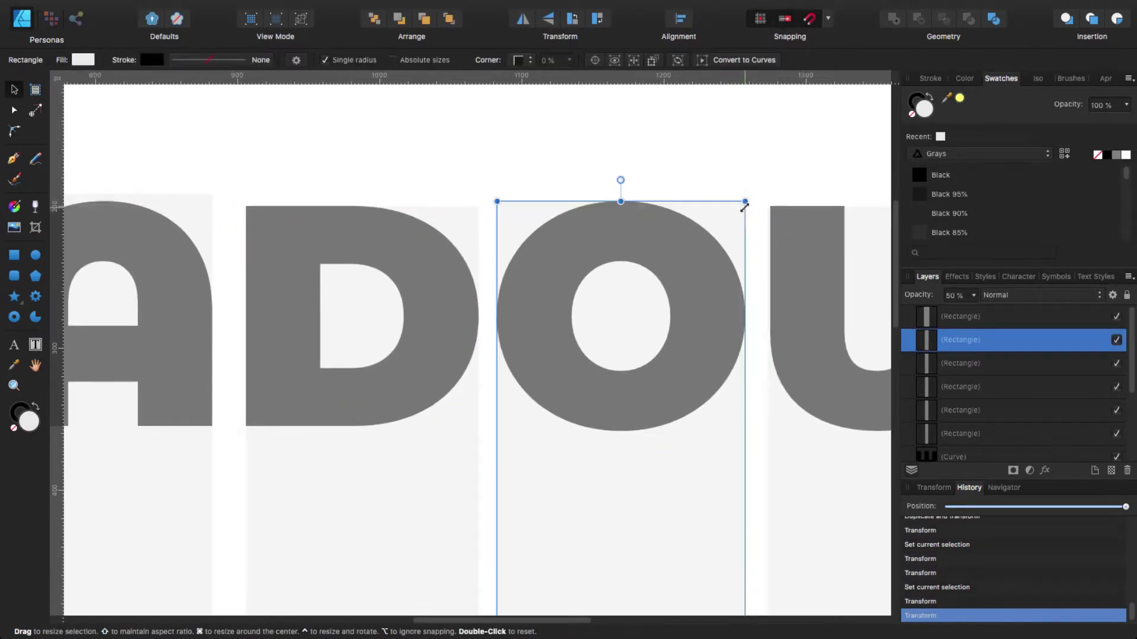
# Fit the H rectangle to its letter's top and sides, align the W rectangle's left edge with the W, and clear the selection.
pyautogui.hscroll(-5, 740, 207)
pyautogui.click(393, 192)
pyautogui.hscroll(-5, 388, 222)
pyautogui.moveTo(399, 187); pyautogui.dragTo(422, 223)
pyautogui.click(388, 228)
pyautogui.moveTo(532, 223); pyautogui.dragTo(530, 223)
pyautogui.moveTo(312, 222); pyautogui.dragTo(314, 222)
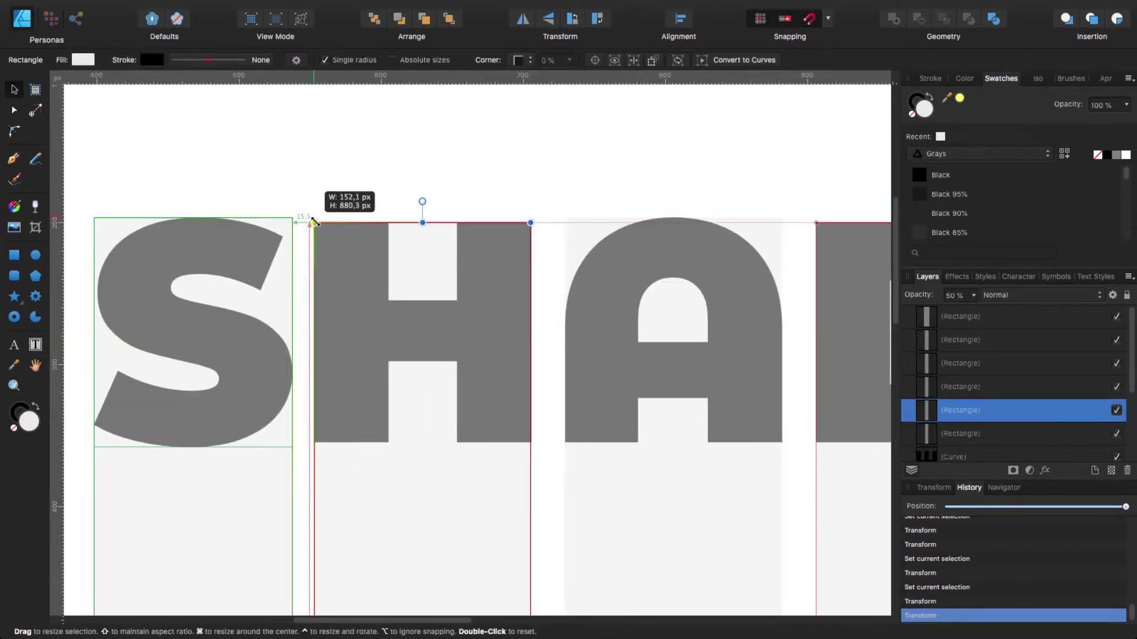
pyautogui.scroll(-6, 474, 345)
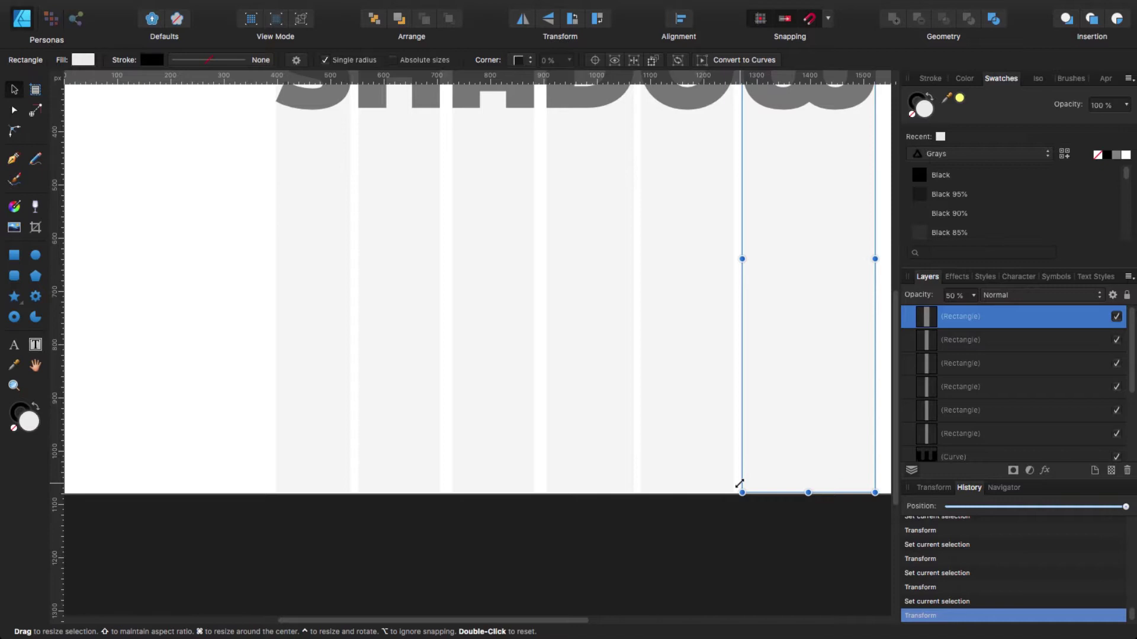
pyautogui.press('super+0')
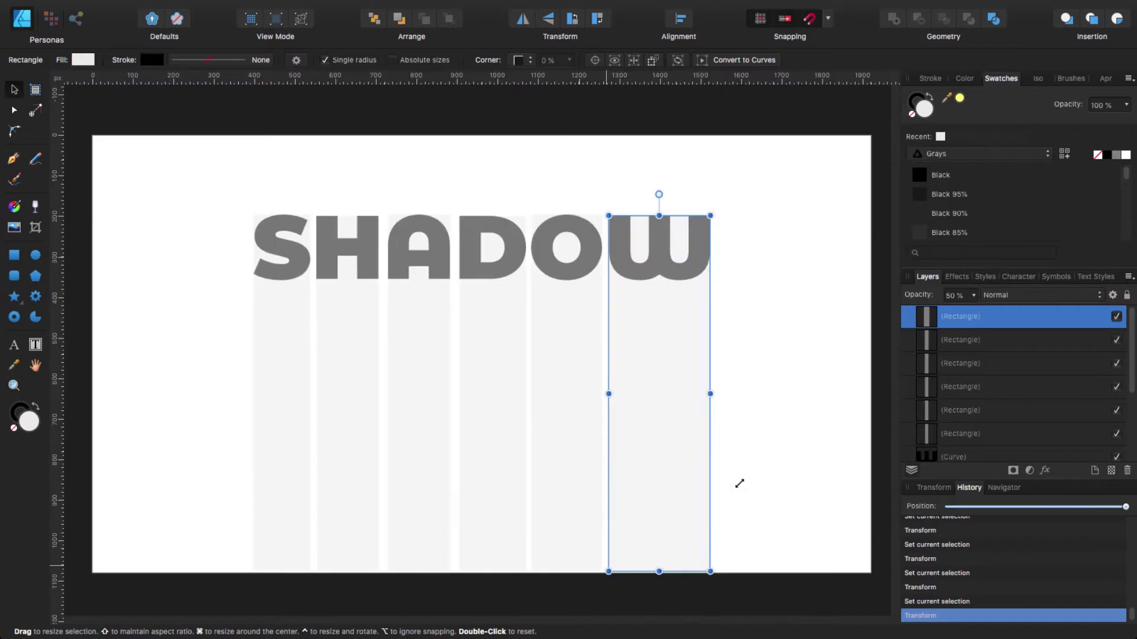
pyautogui.click(792, 319)
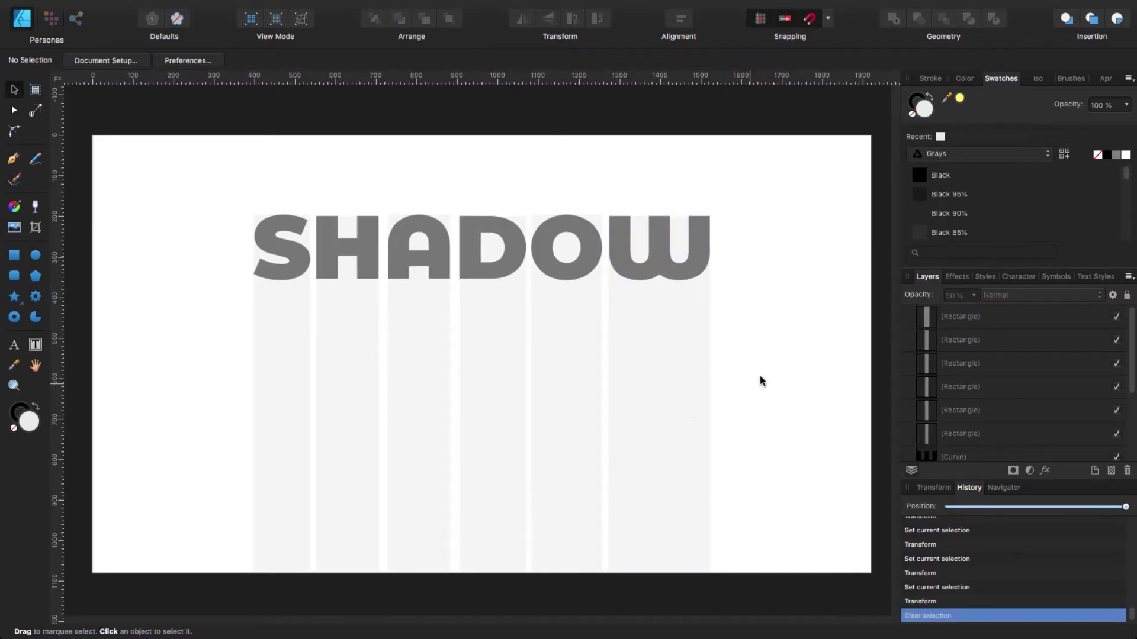
# Select all six letter rectangles and shear them together until their lower-right corner meets the page's lower-right corner.
pyautogui.click(280, 319)
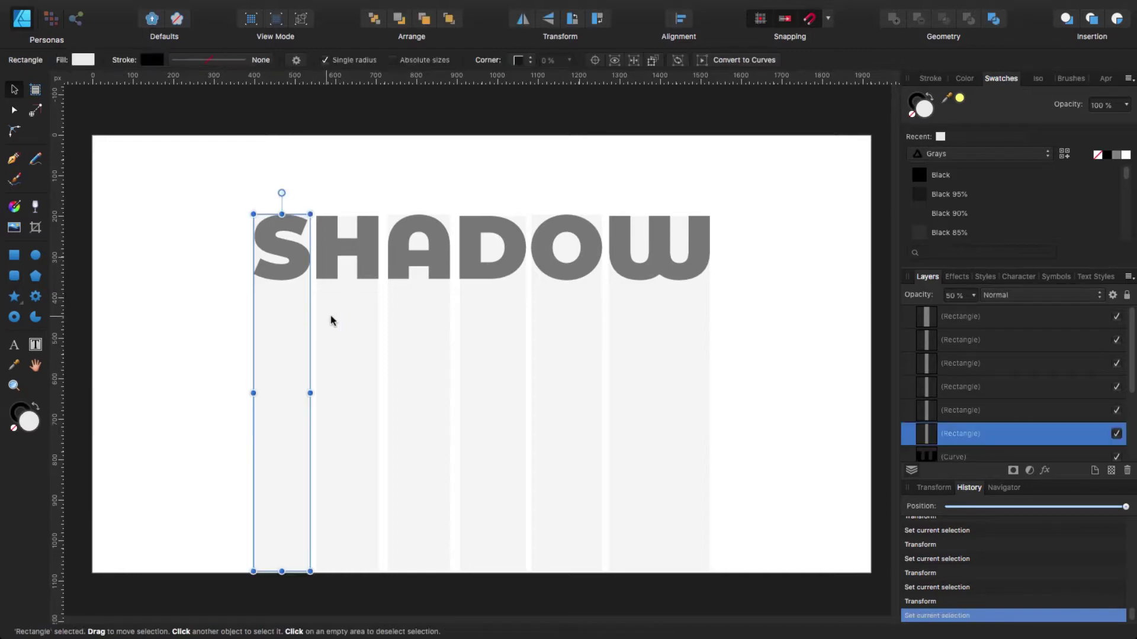
pyautogui.keyDown('shift'); pyautogui.click(346, 317); pyautogui.keyUp('shift')
pyautogui.keyDown('shift'); pyautogui.click(427, 325); pyautogui.keyUp('shift')
pyautogui.keyDown('shift'); pyautogui.click(495, 321); pyautogui.keyUp('shift')
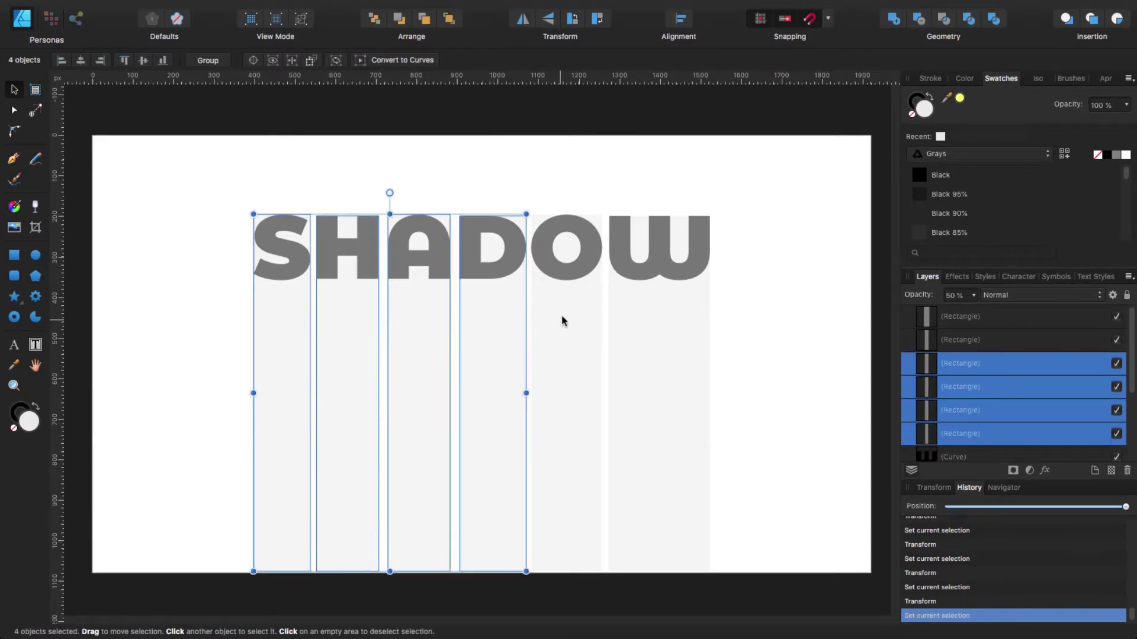
pyautogui.keyDown('shift'); pyautogui.click(563, 320); pyautogui.keyUp('shift')
pyautogui.keyDown('shift'); pyautogui.click(642, 325); pyautogui.keyUp('shift')
pyautogui.scroll(-2, 777, 355)
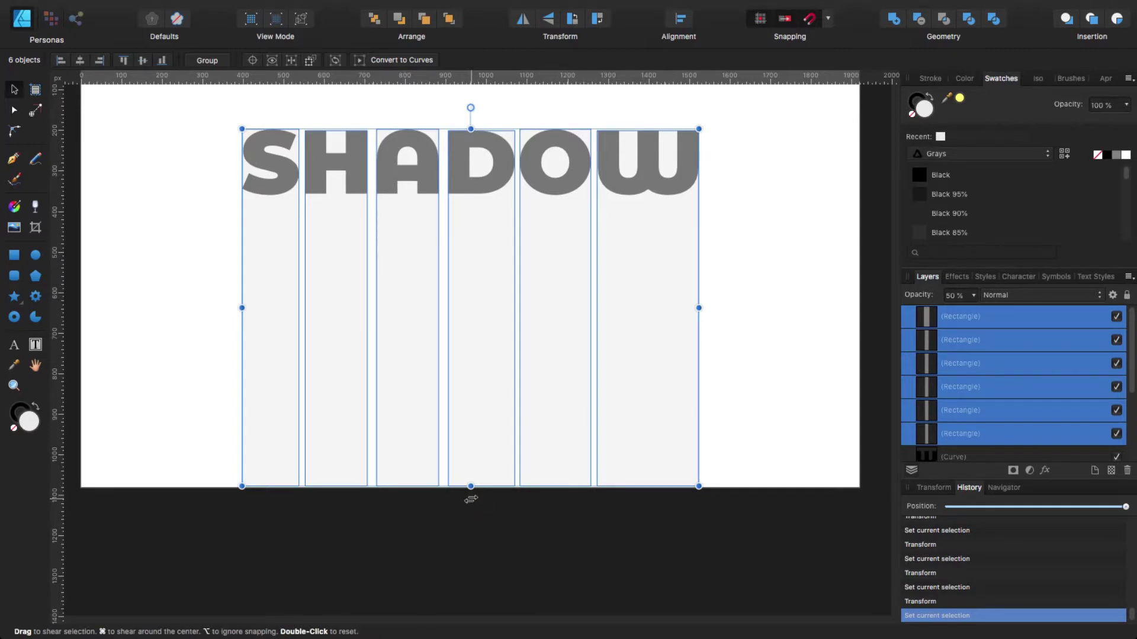
pyautogui.moveTo(470, 499); pyautogui.dragTo(624, 517)
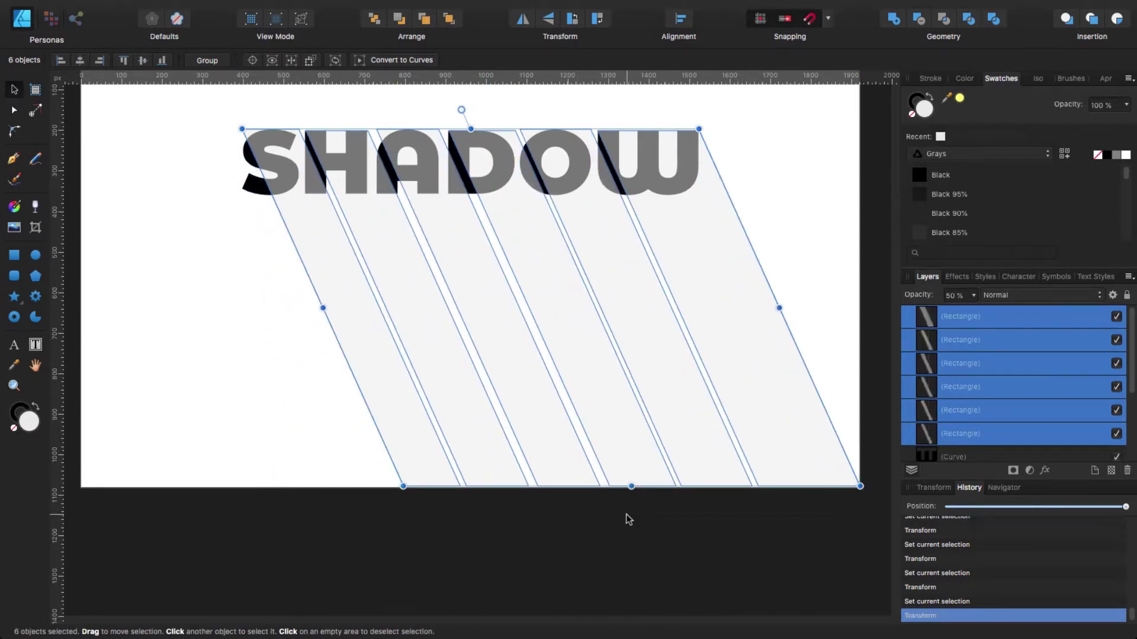
pyautogui.scroll(2, 234, 391)
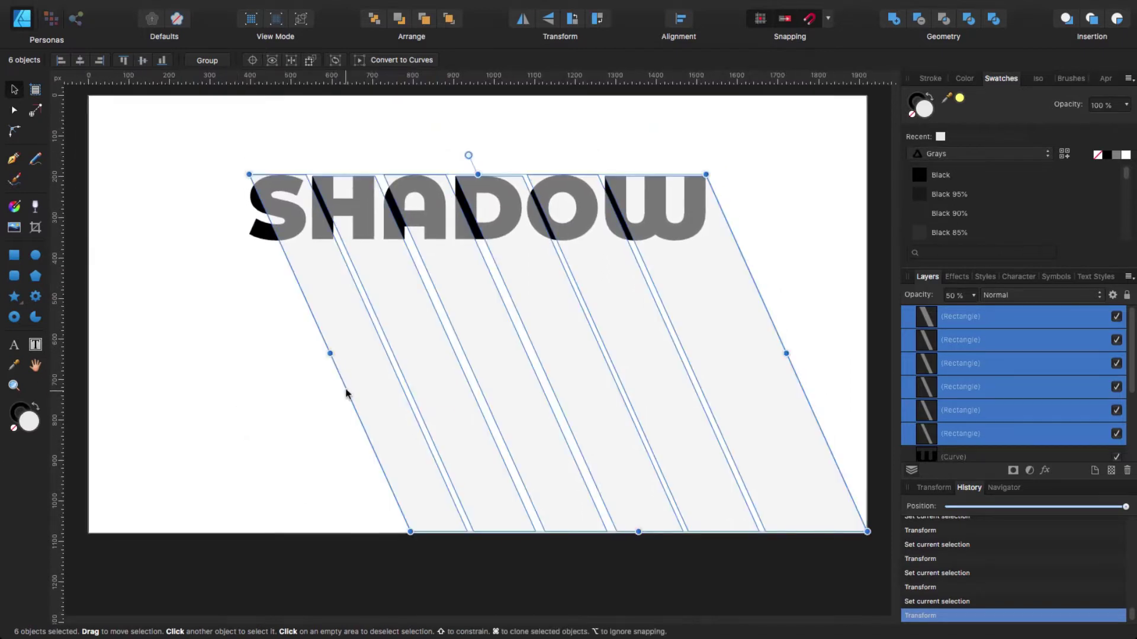
# Extend only the S rectangle leftward until its slanted edge reaches the lower-left tip of the S.
pyautogui.scroll(5, 438, 369)
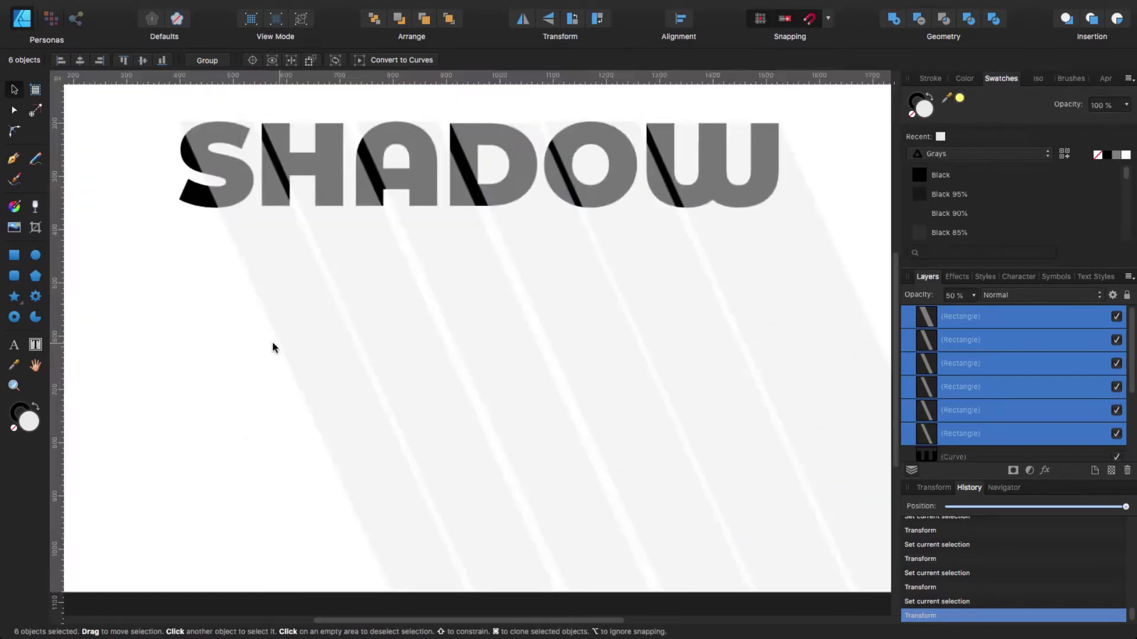
pyautogui.scroll(3, 304, 426)
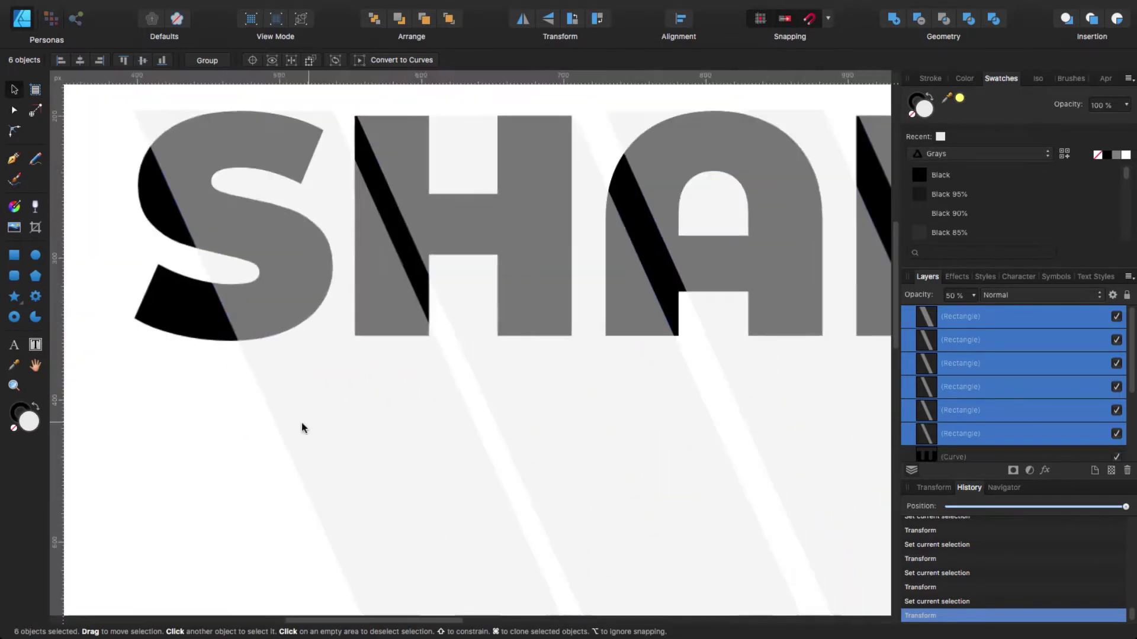
pyautogui.scroll(3, 243, 456)
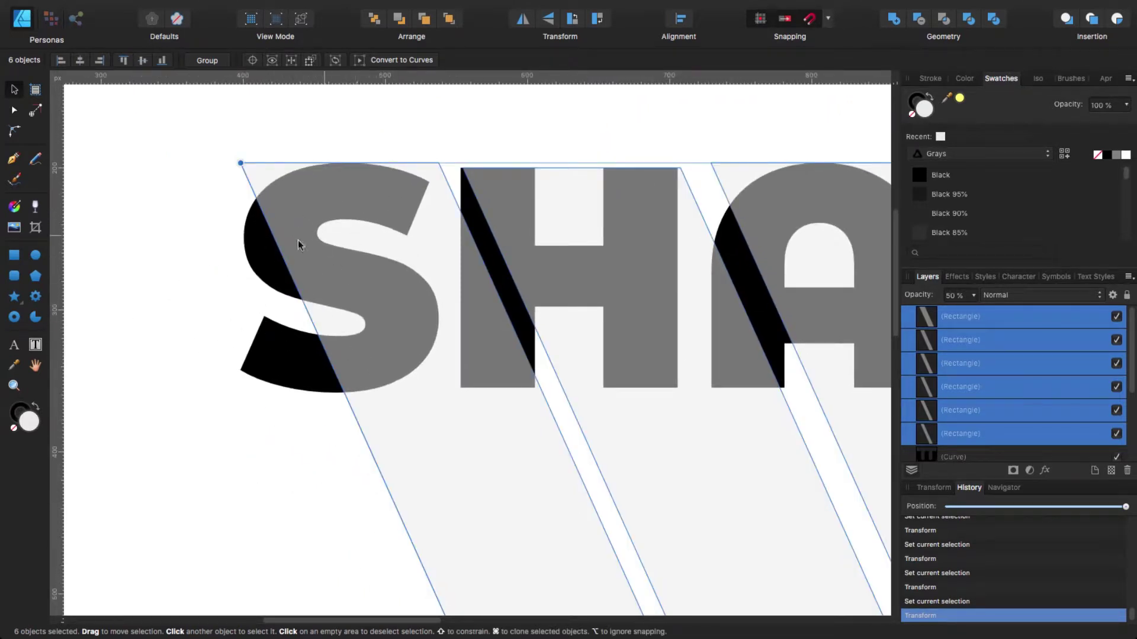
pyautogui.moveTo(240, 162); pyautogui.dragTo(192, 168)
pyautogui.press('super+z')
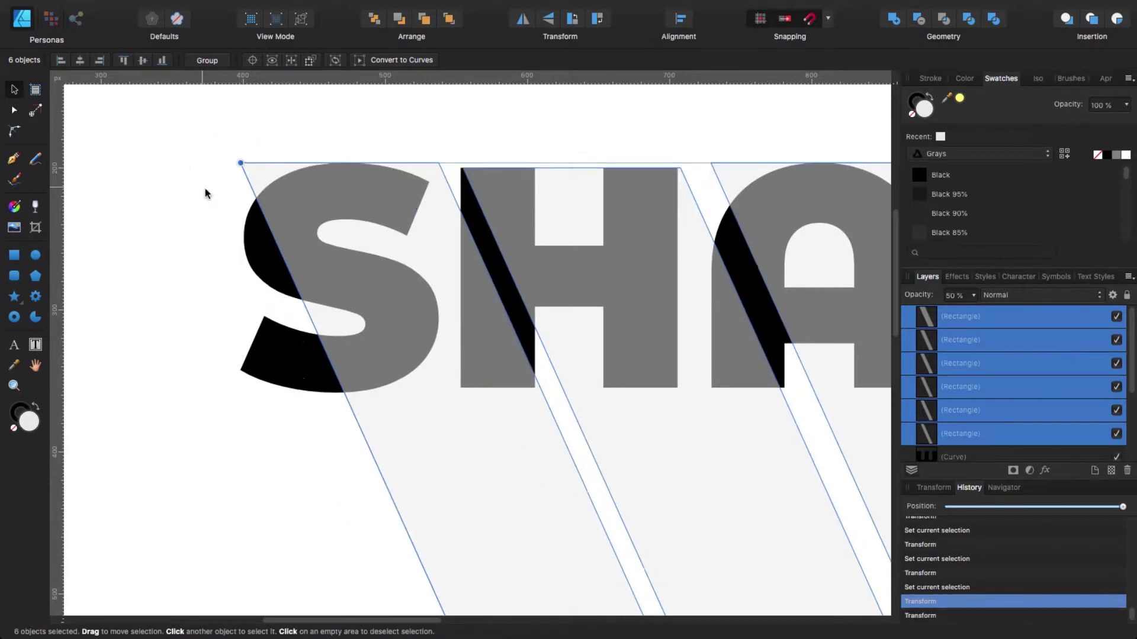
pyautogui.click(142, 225)
pyautogui.click(414, 243)
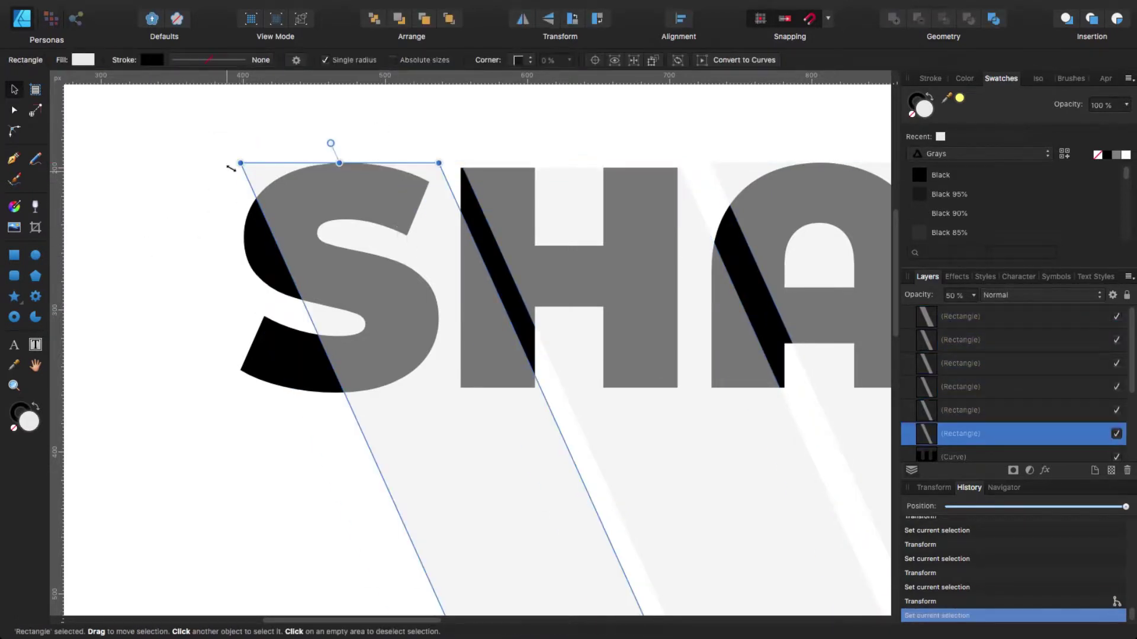
pyautogui.moveTo(240, 165); pyautogui.dragTo(147, 163)
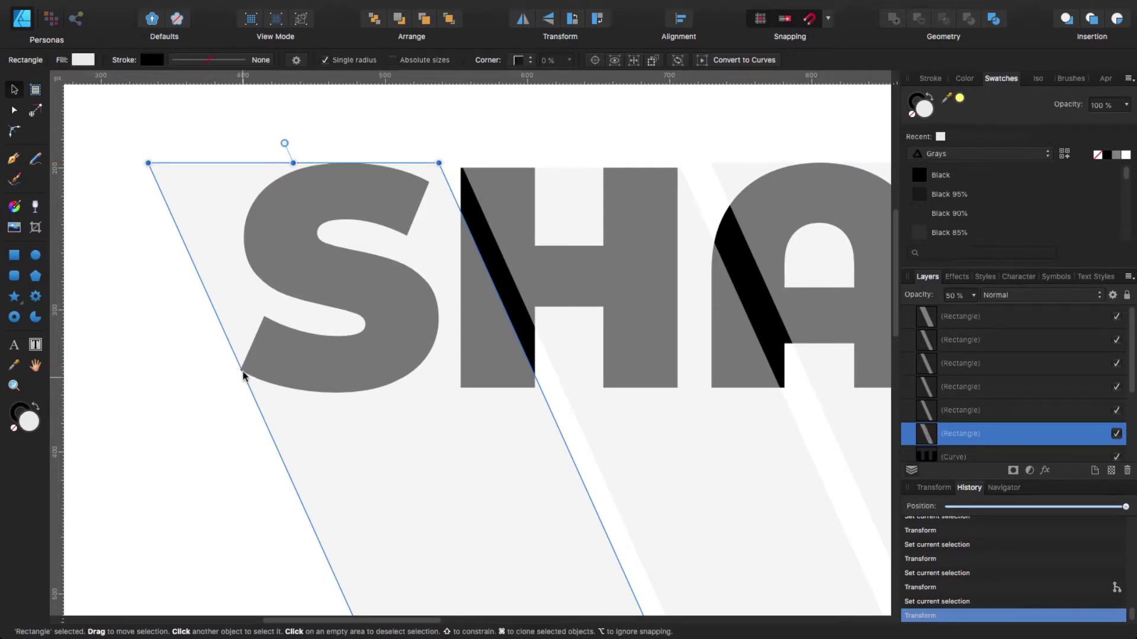
# Nudge the S rectangle so its slanted left edge exactly touches the letter's lower-left tip.
pyautogui.scroll(10, 248, 379)
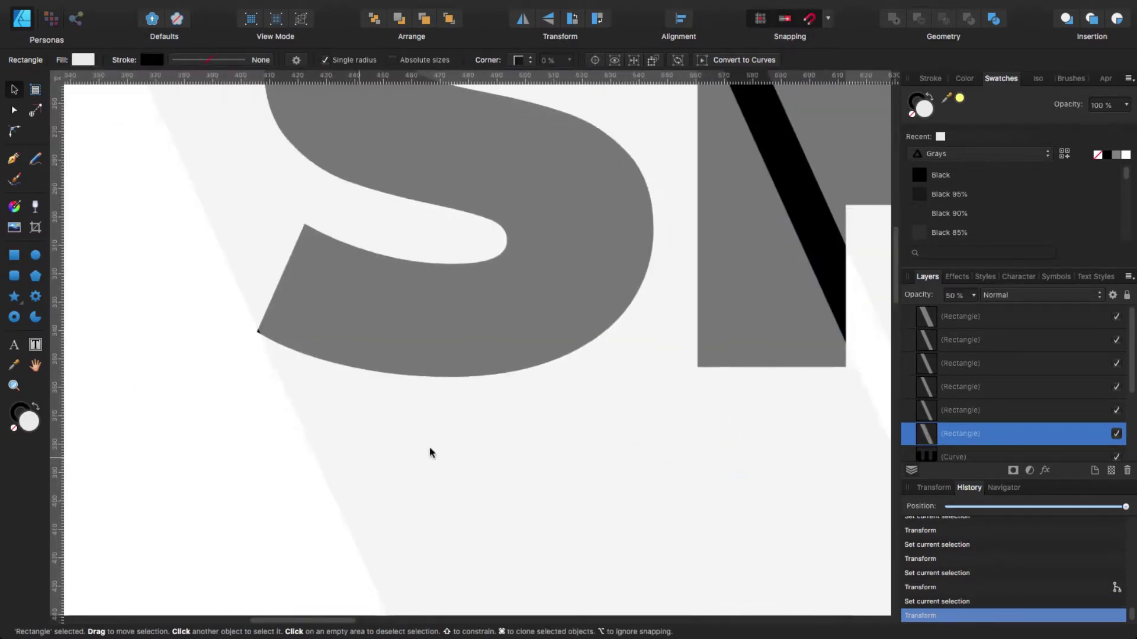
pyautogui.scroll(3, 338, 362)
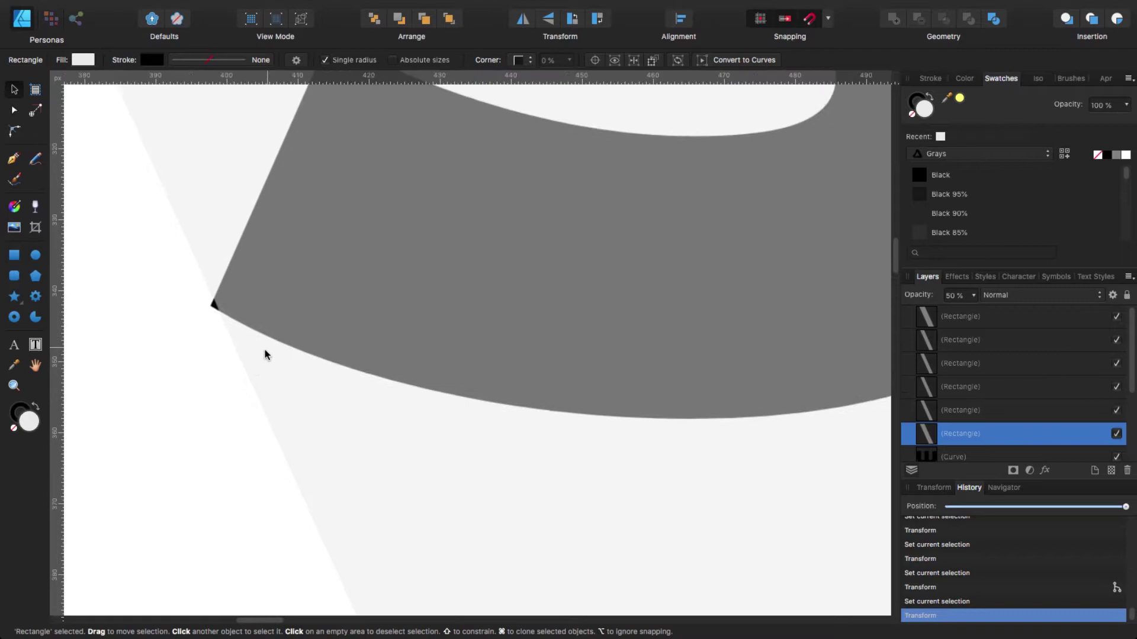
pyautogui.click(241, 376)
pyautogui.click(233, 341)
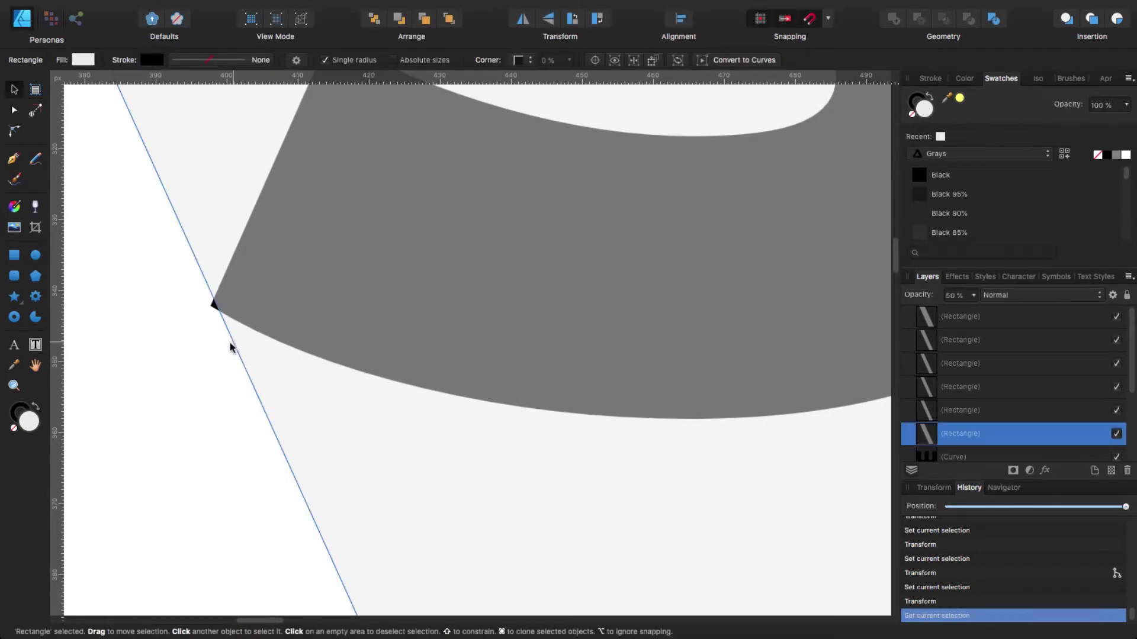
pyautogui.moveTo(230, 343); pyautogui.dragTo(229, 346)
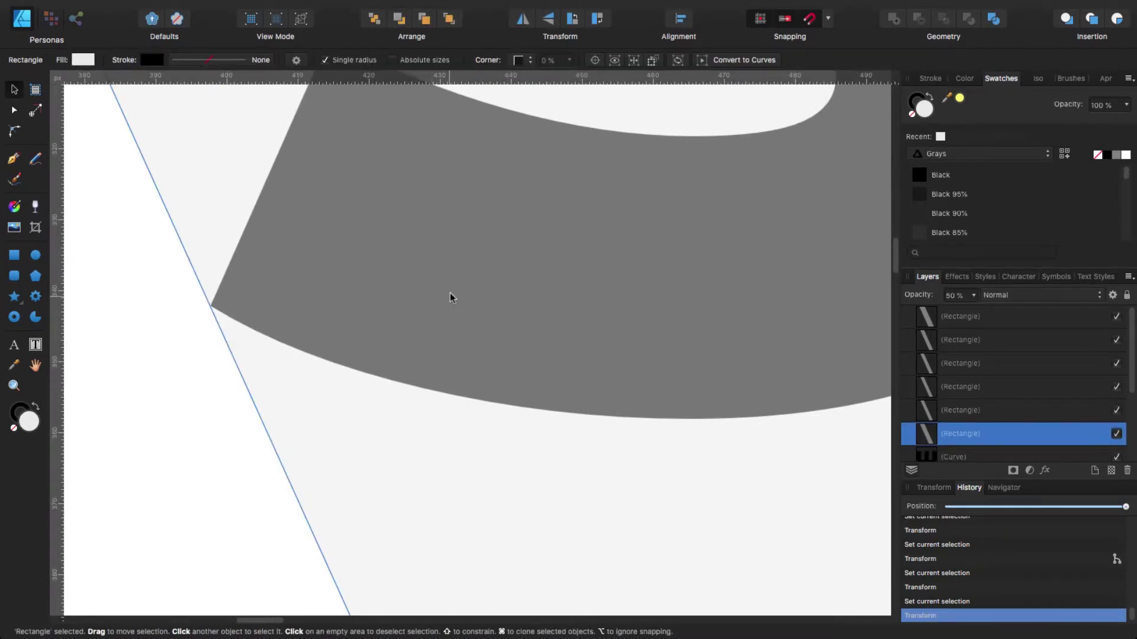
# Move the S rectangle's upper-right corner onto the upper-right tip of the S and clear the selection.
pyautogui.scroll(16, 450, 295)
pyautogui.hscroll(13, 450, 295)
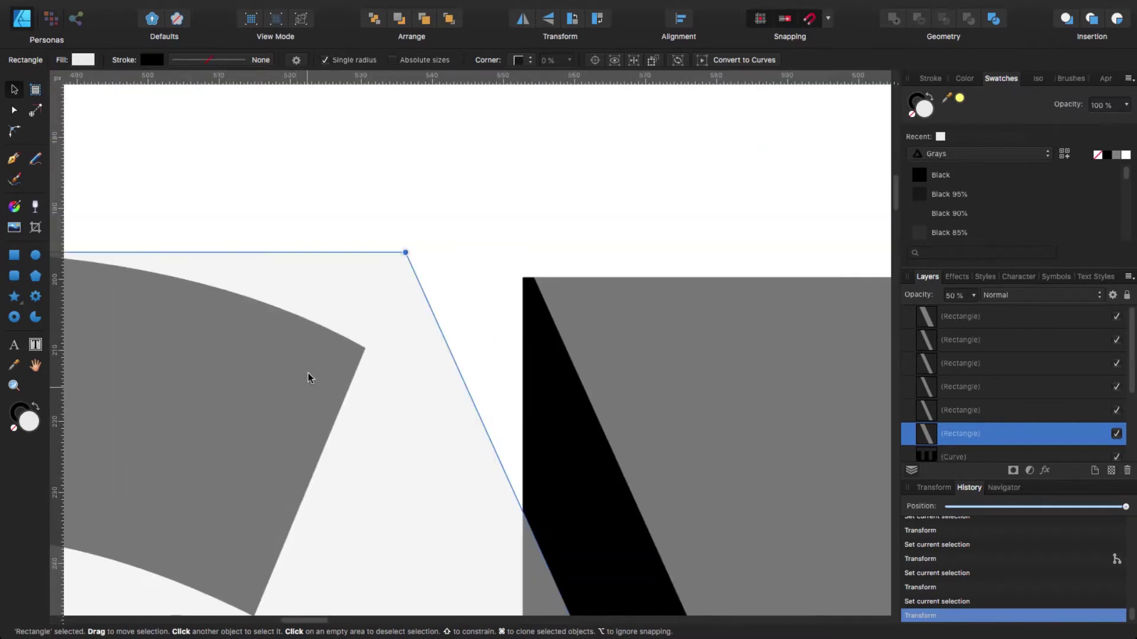
pyautogui.moveTo(406, 253); pyautogui.dragTo(365, 348)
pyautogui.click(388, 318)
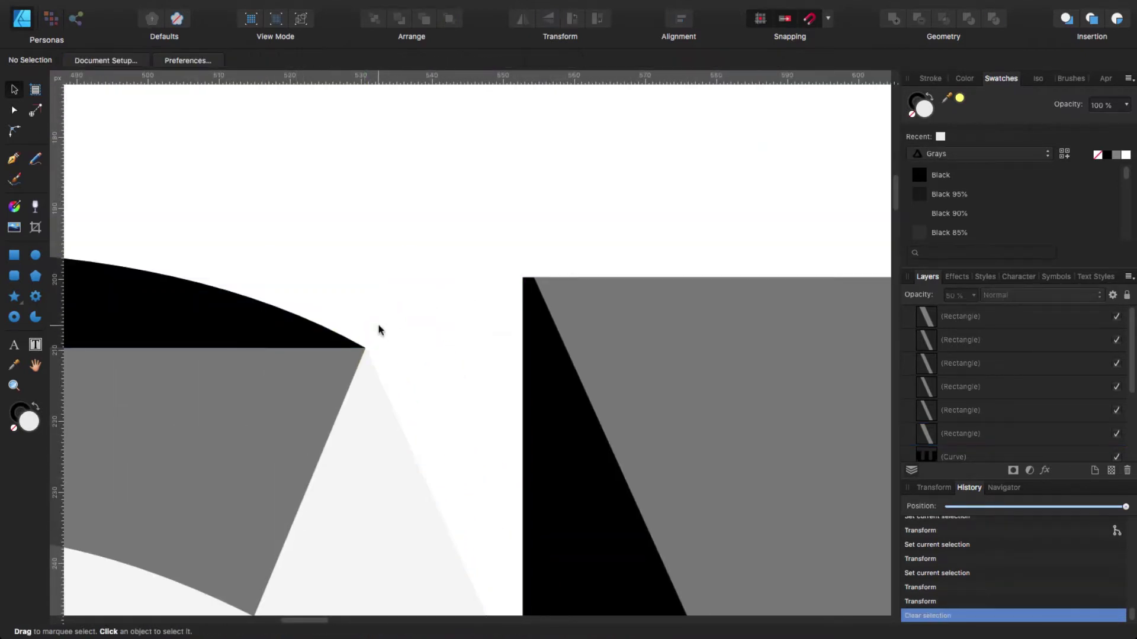
# Duplicate the S letter curve and hide the copy as a backup.
pyautogui.scroll(-5, 381, 330)
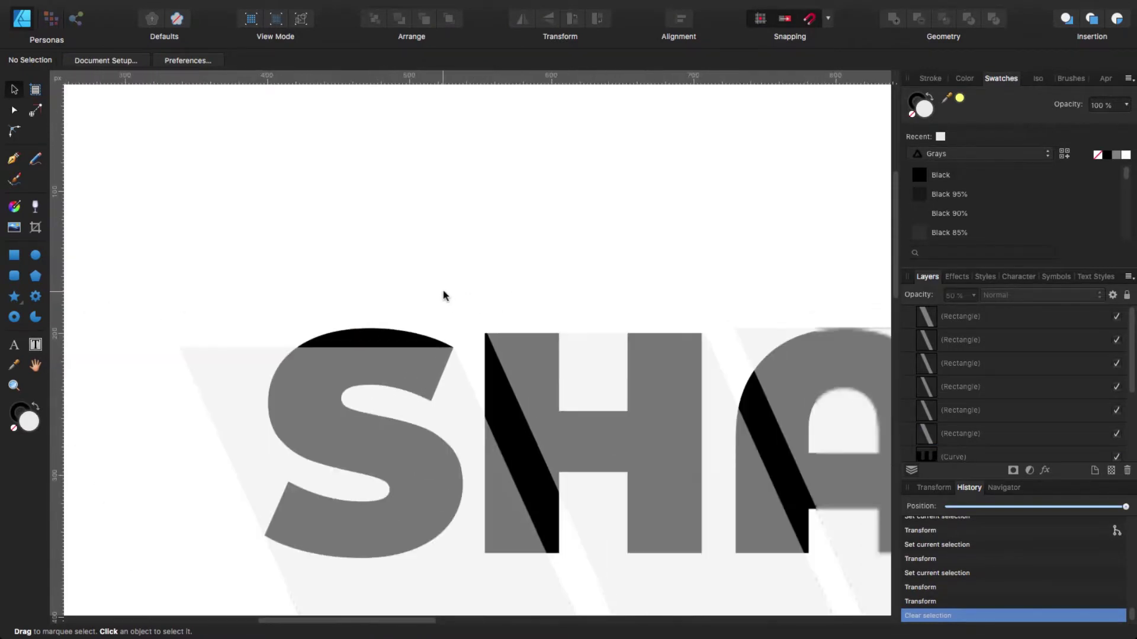
pyautogui.scroll(-4, 480, 306)
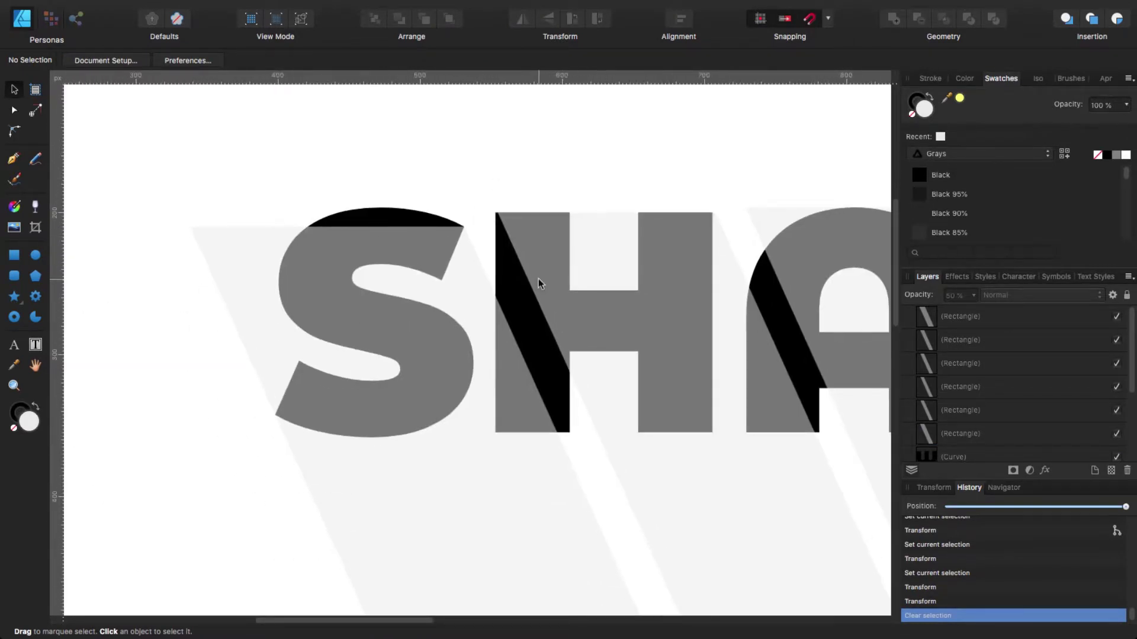
pyautogui.hscroll(5, 538, 283)
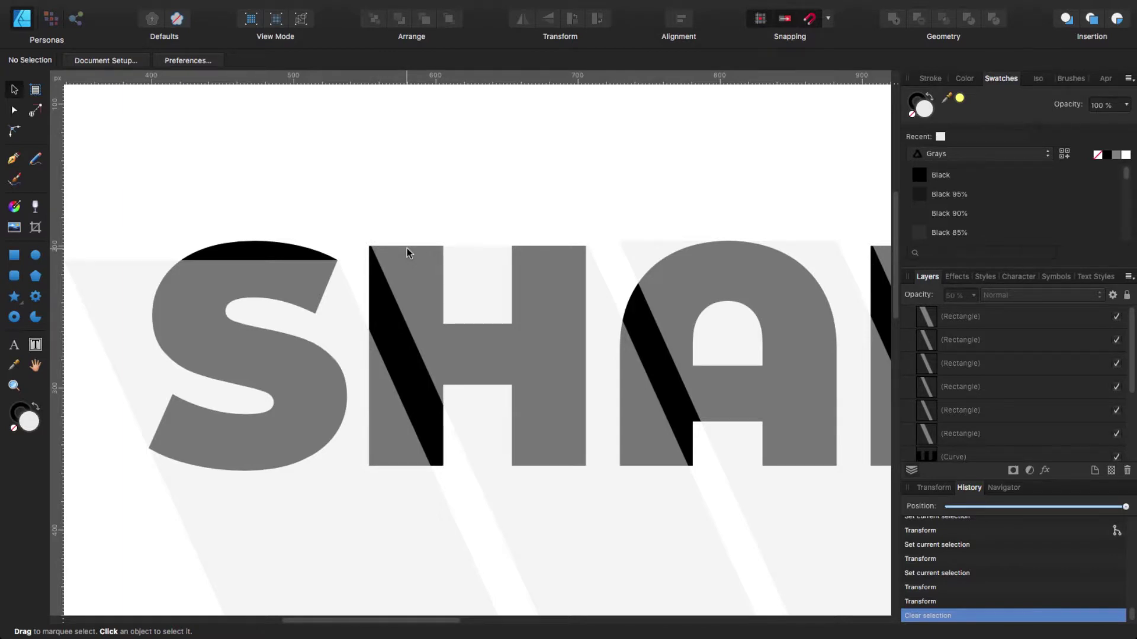
pyautogui.click(259, 245)
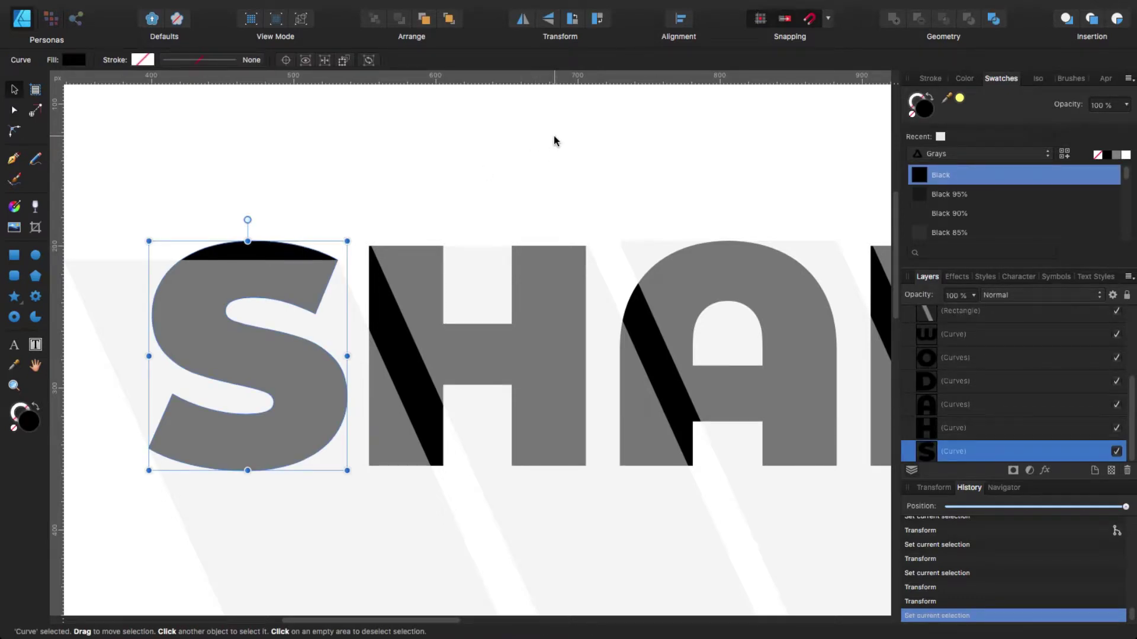
pyautogui.press('super+j')
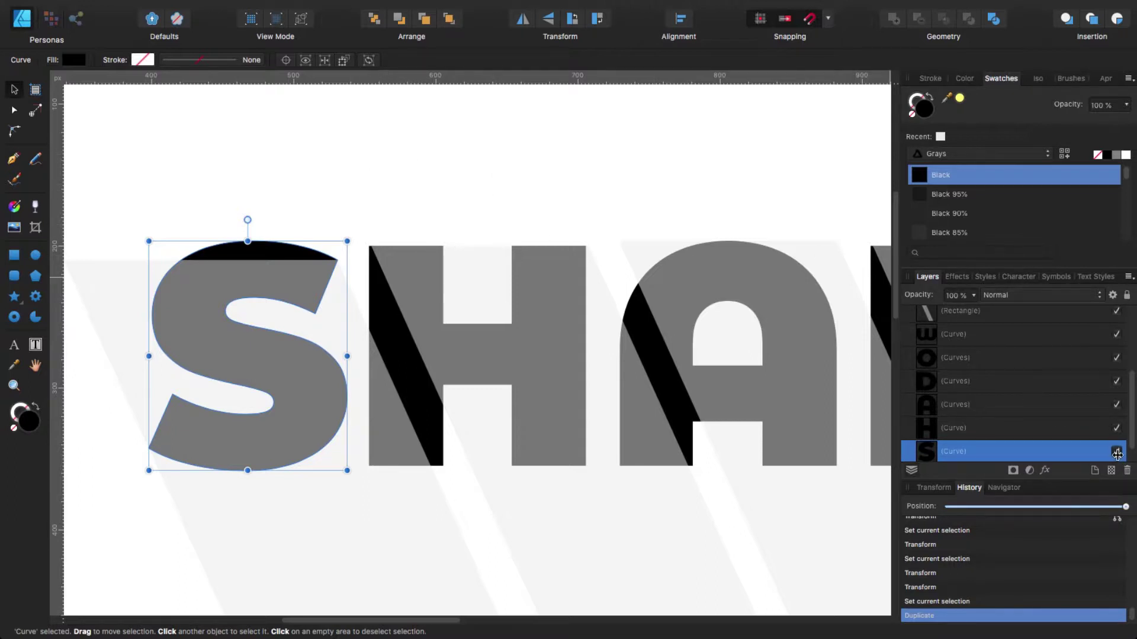
pyautogui.click(1117, 452)
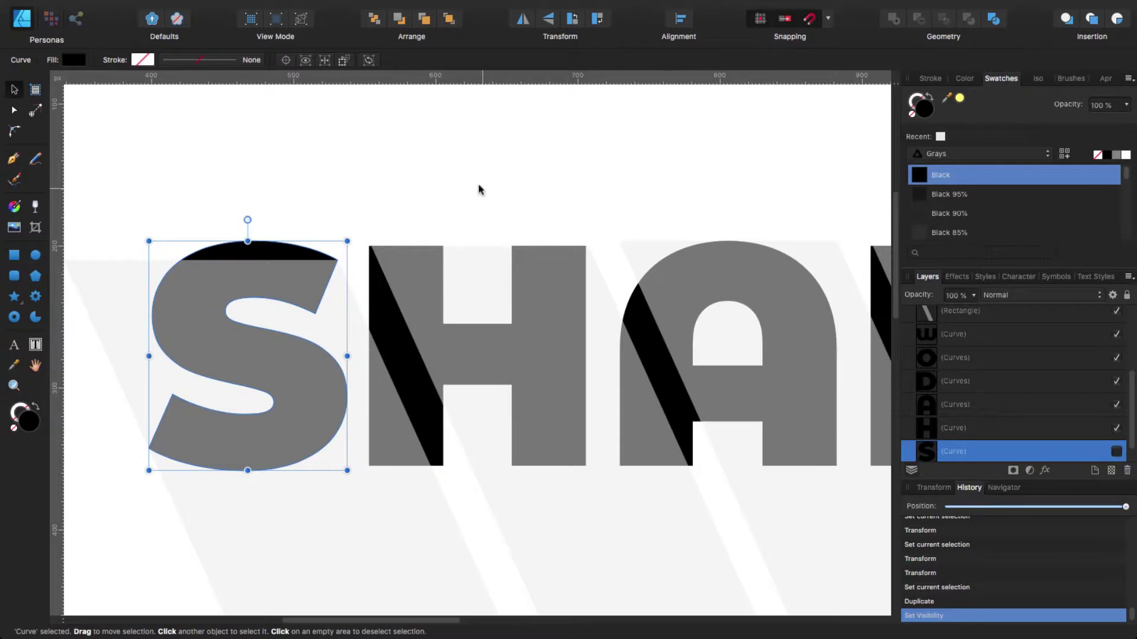
# Bring the visible S curve to the front above all rectangles and select the slanted rectangle behind it.
pyautogui.click(389, 162)
pyautogui.click(242, 251)
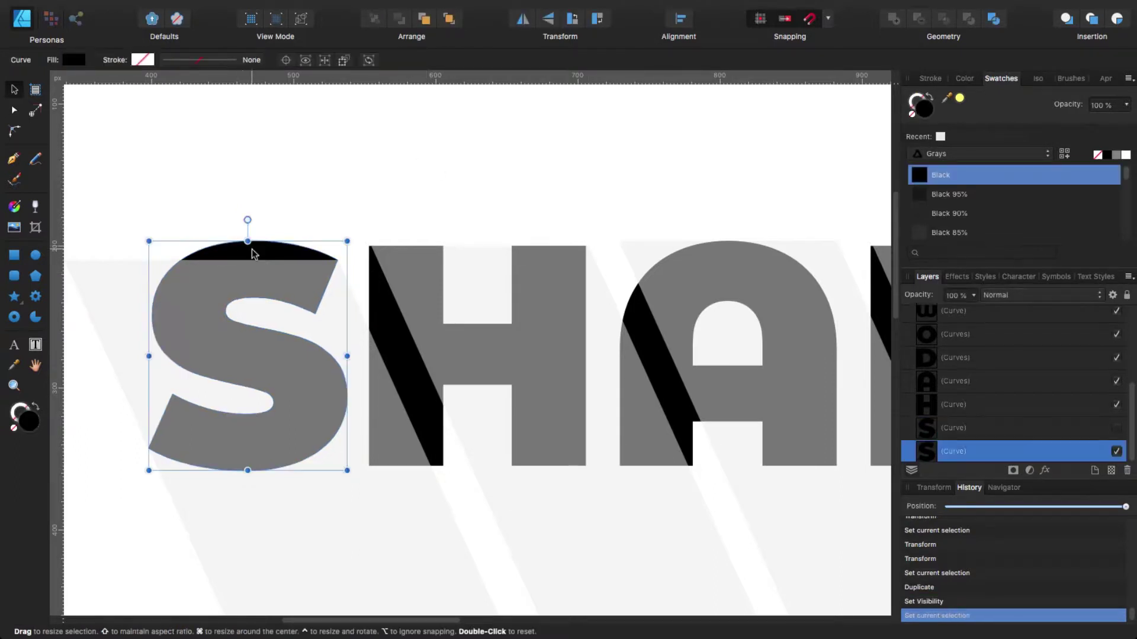
pyautogui.click(450, 18)
pyautogui.click(101, 294)
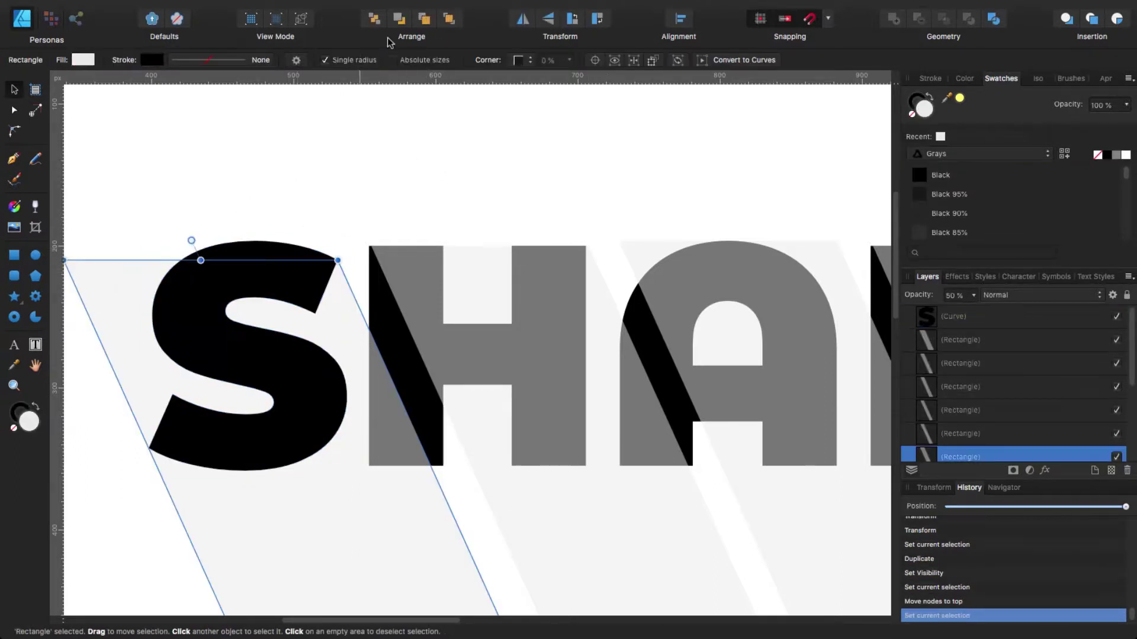
# Stack the slanted rectangle directly beneath the S curve and subtract the S curve from the rectangle.
pyautogui.click(450, 18)
pyautogui.click(399, 19)
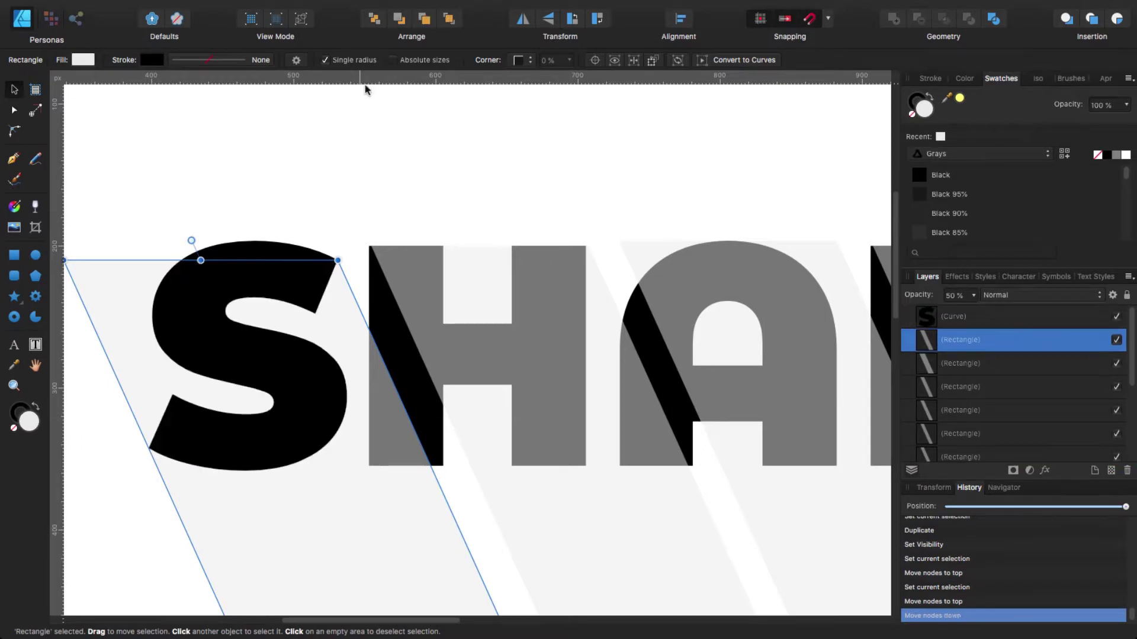
pyautogui.hscroll(-5, 312, 185)
pyautogui.scroll(-2, 312, 185)
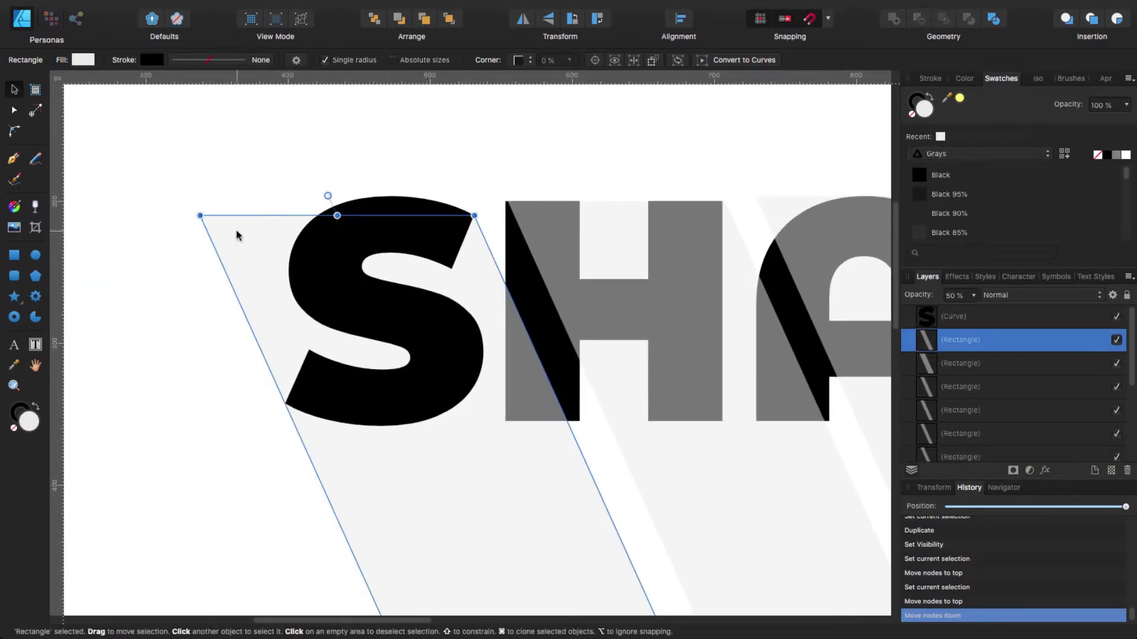
pyautogui.keyDown('shift'); pyautogui.click(390, 225); pyautogui.keyUp('shift')
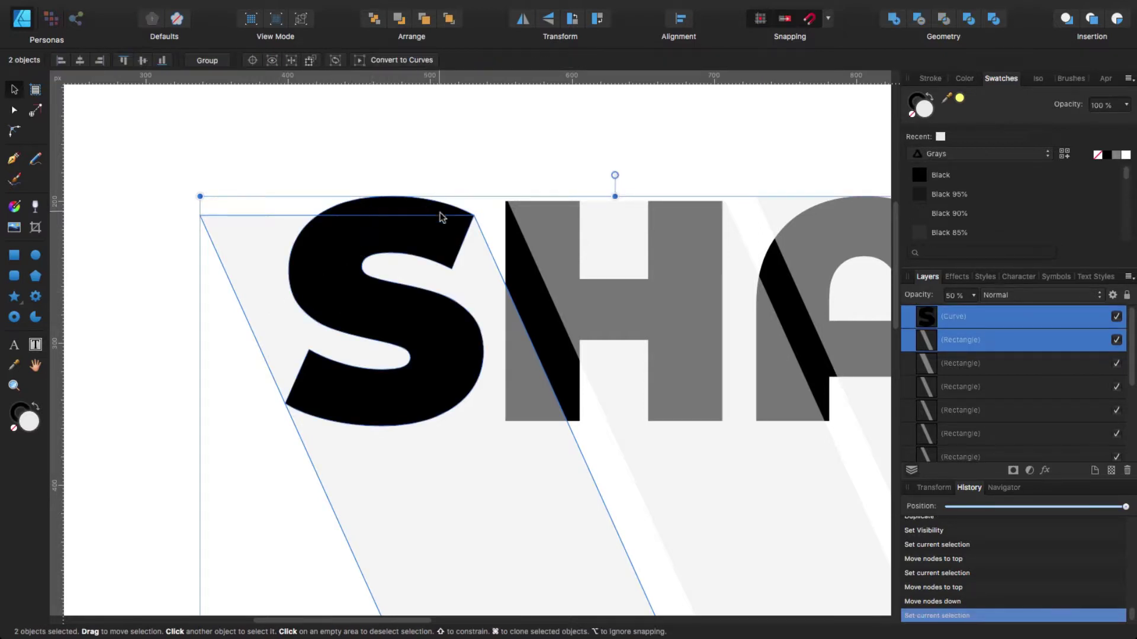
pyautogui.hscroll(3, 411, 153)
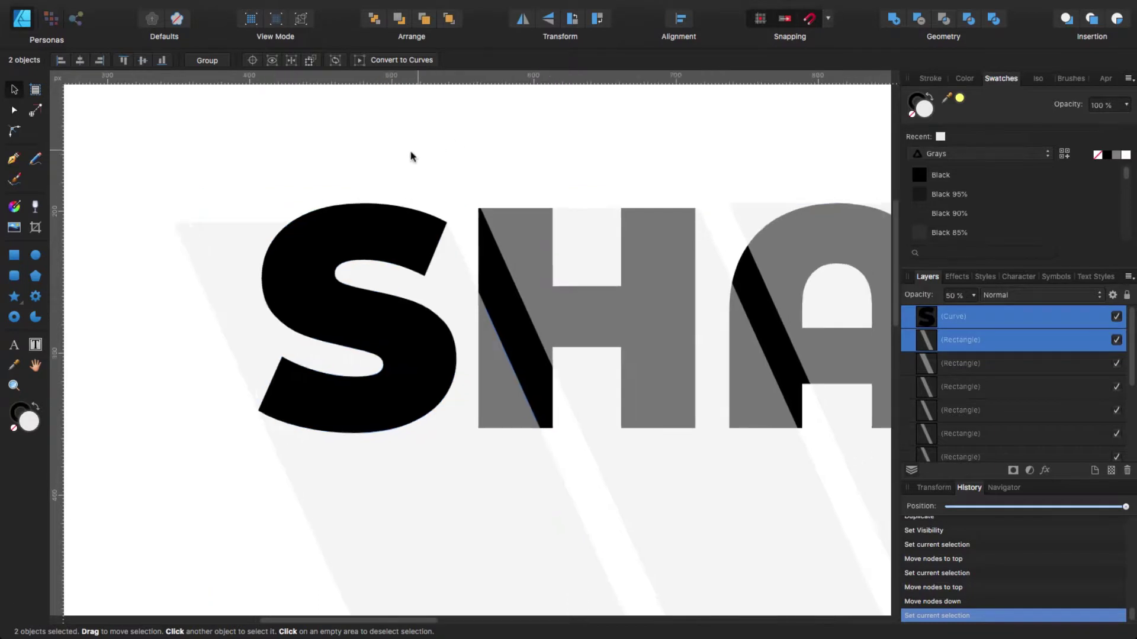
pyautogui.click(921, 22)
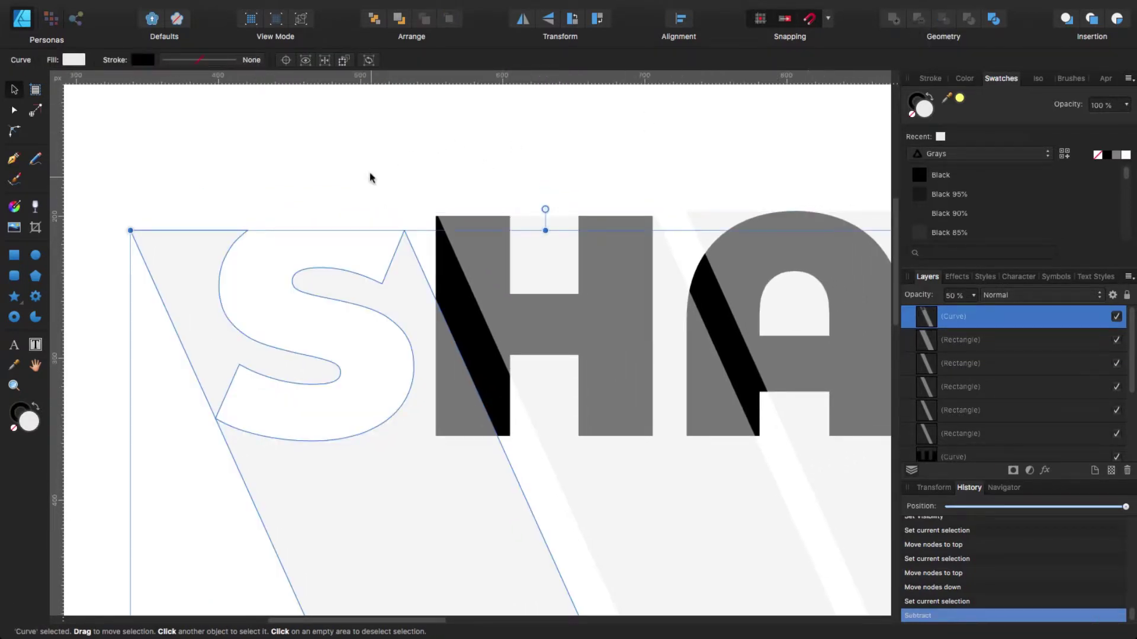
# Delete the nodes forming the leftover upper-left part of the cut S shadow, then clear the selection.
pyautogui.scroll(-1, 337, 215)
pyautogui.scroll(-2, 336, 214)
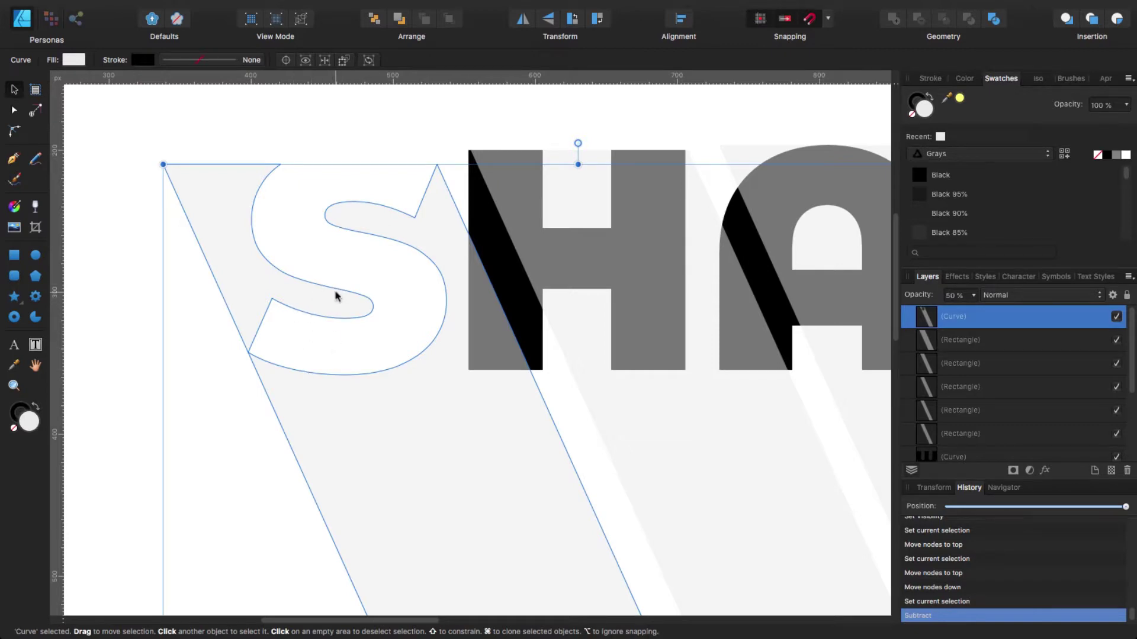
pyautogui.click(15, 111)
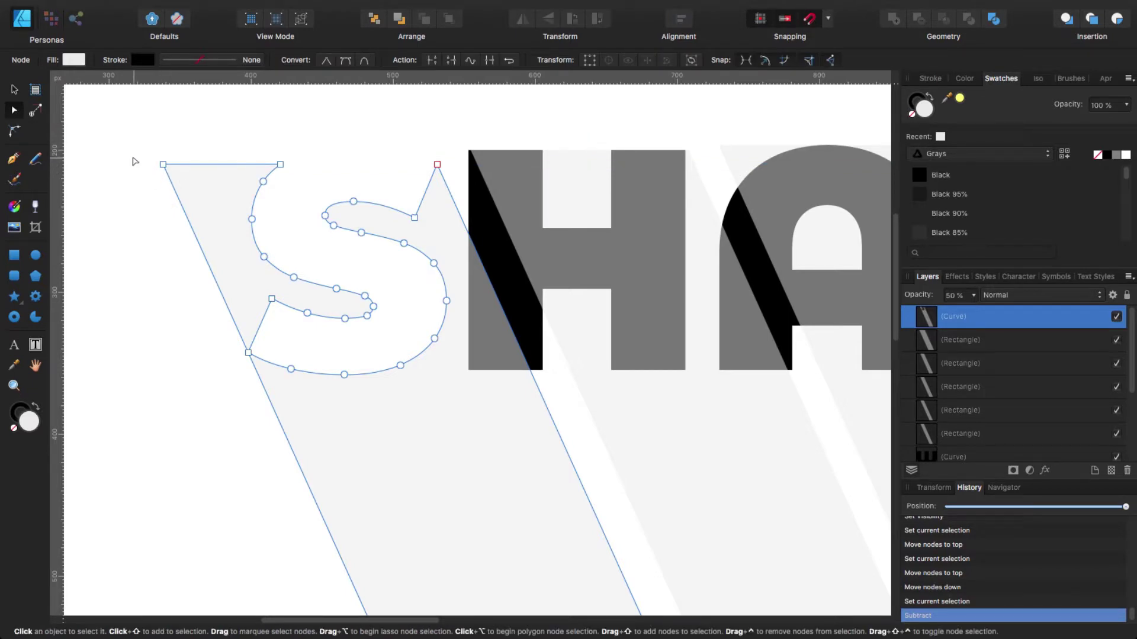
pyautogui.moveTo(135, 161)
pyautogui.mouseDown()
pyautogui.moveTo(266, 136)
pyautogui.moveTo(283, 243)
pyautogui.moveTo(320, 256)
pyautogui.moveTo(405, 329)
pyautogui.moveTo(148, 196)
pyautogui.moveTo(135, 163)
pyautogui.mouseUp()
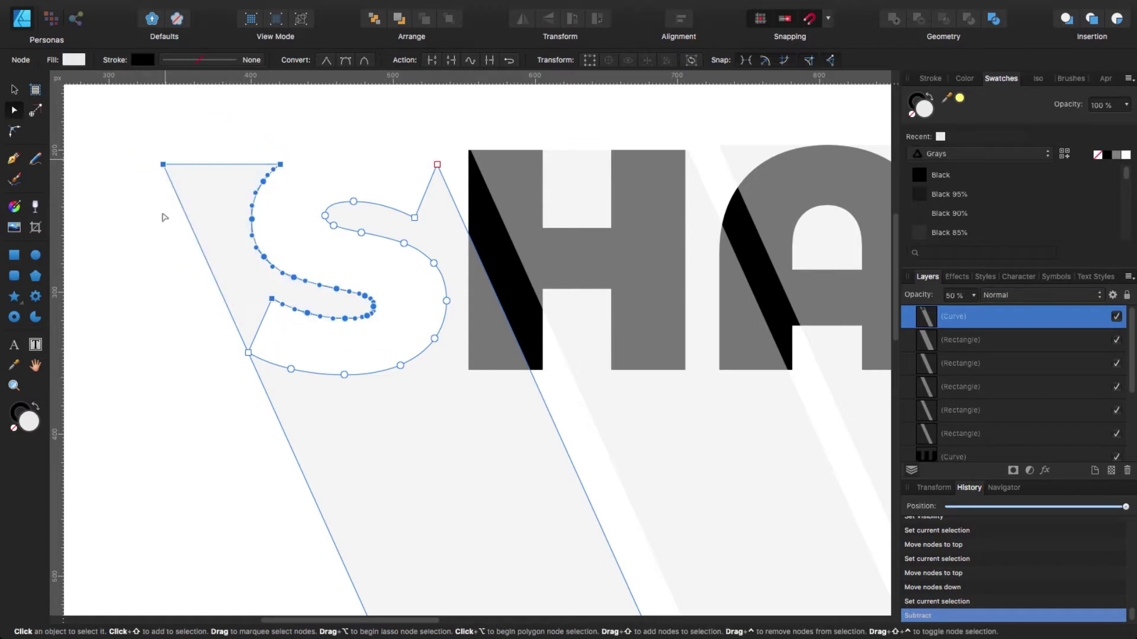
pyautogui.press('Delete')
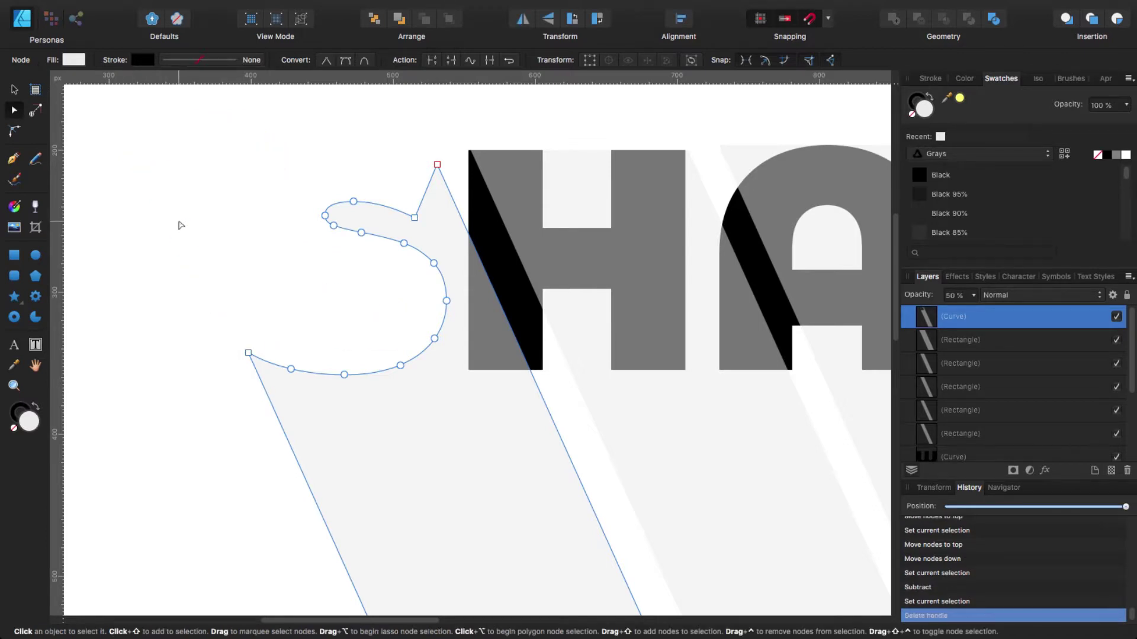
pyautogui.click(161, 175)
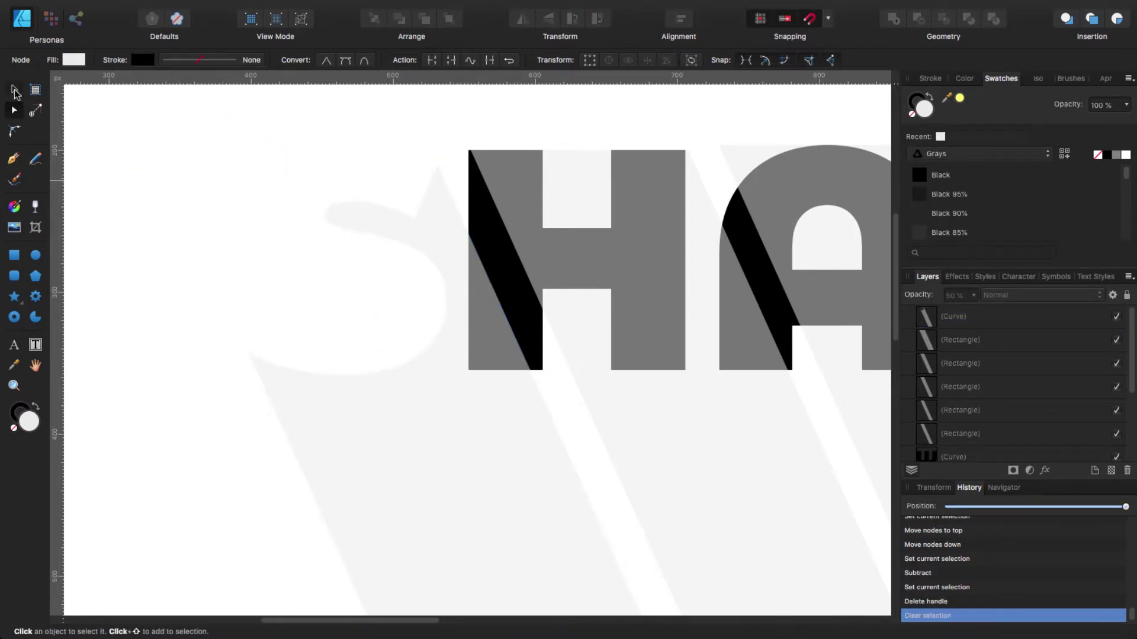
# Make the hidden backup S curve visible and bring it to the front.
pyautogui.click(15, 89)
pyautogui.moveTo(1132, 362); pyautogui.dragTo(1132, 454)
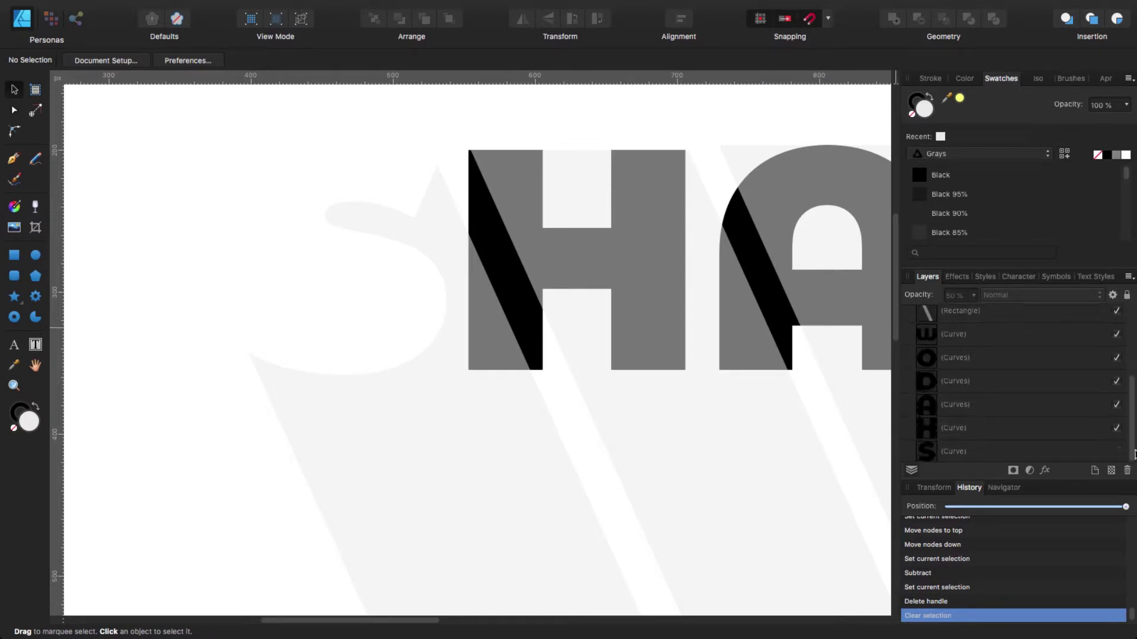
pyautogui.click(997, 455)
pyautogui.click(1116, 453)
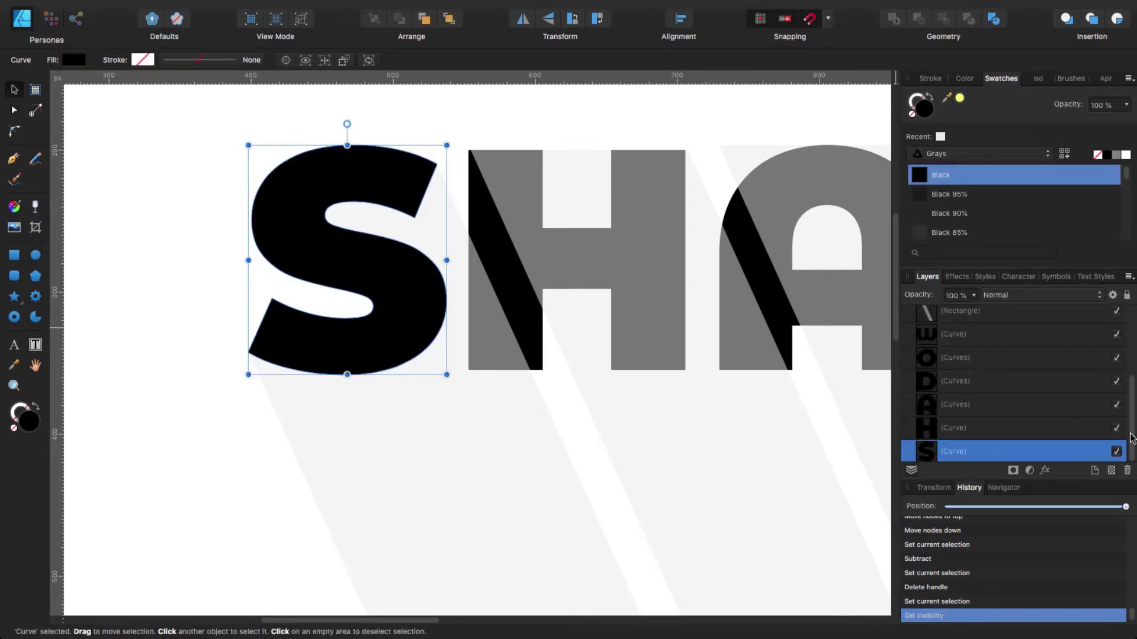
pyautogui.click(447, 19)
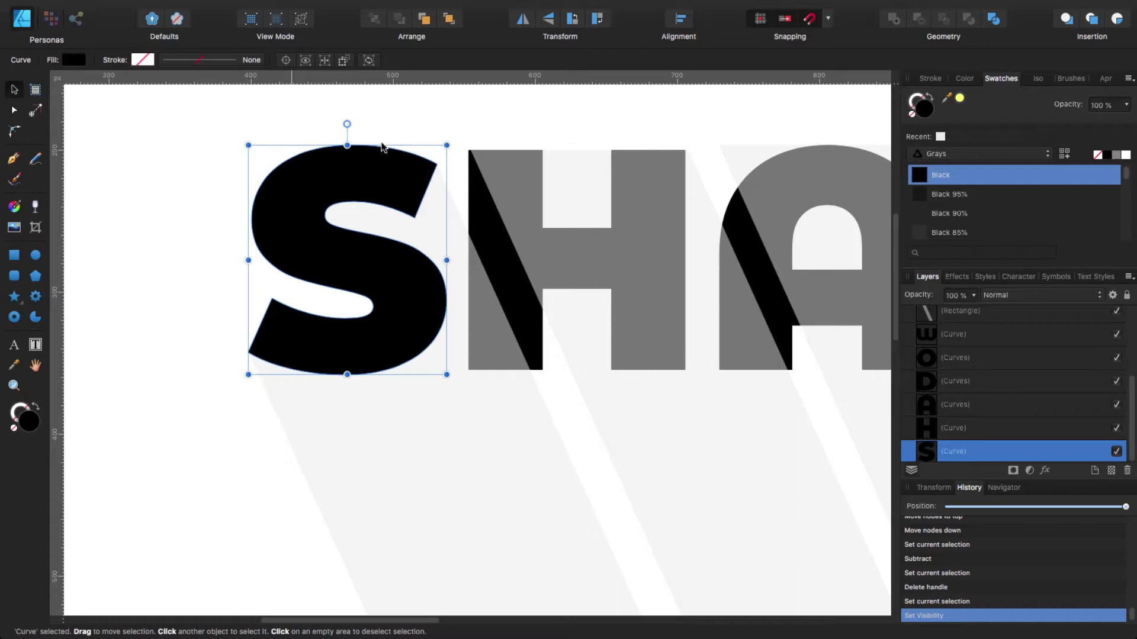
# Group the S with its shadow and hide the group at the back of the stacking order.
pyautogui.keyDown('shift'); pyautogui.click(330, 480); pyautogui.keyUp('shift')
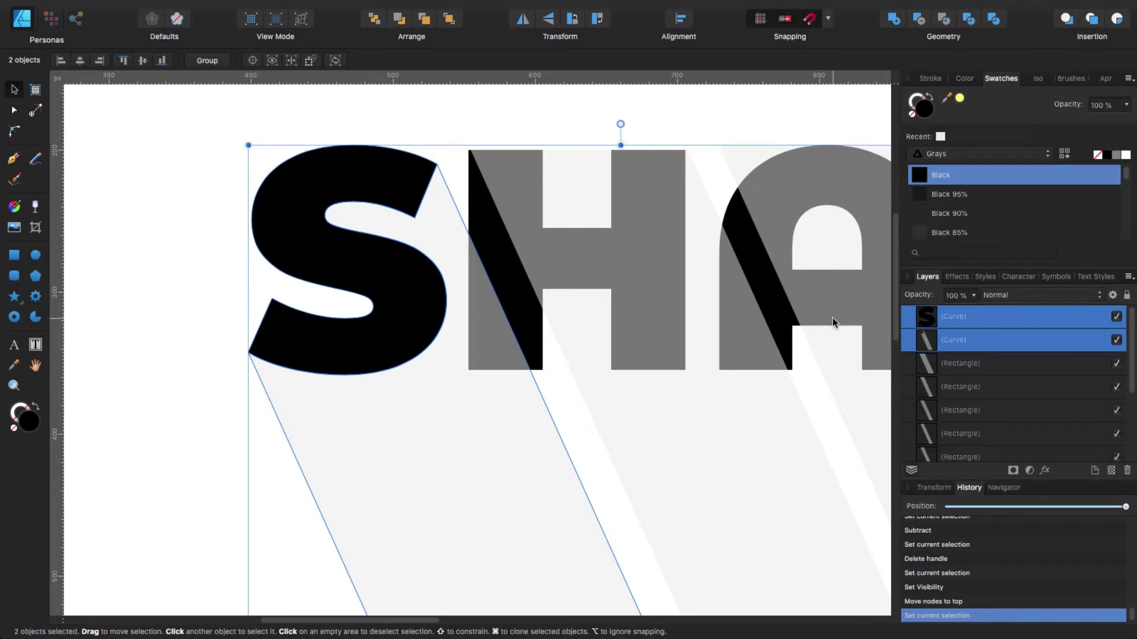
pyautogui.press('super+g')
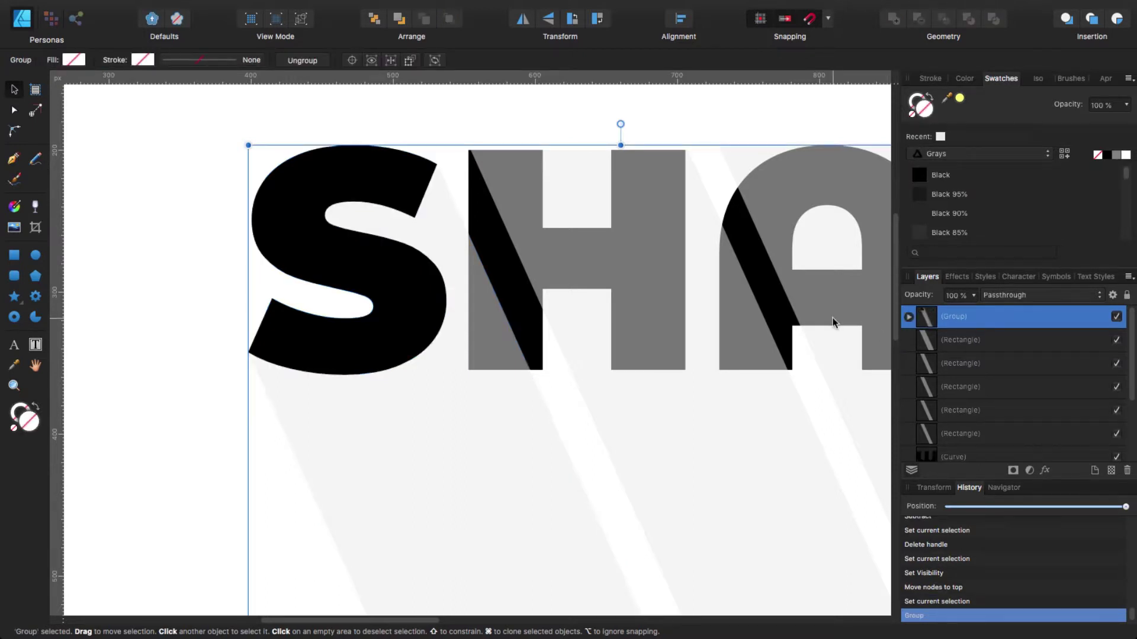
pyautogui.click(375, 21)
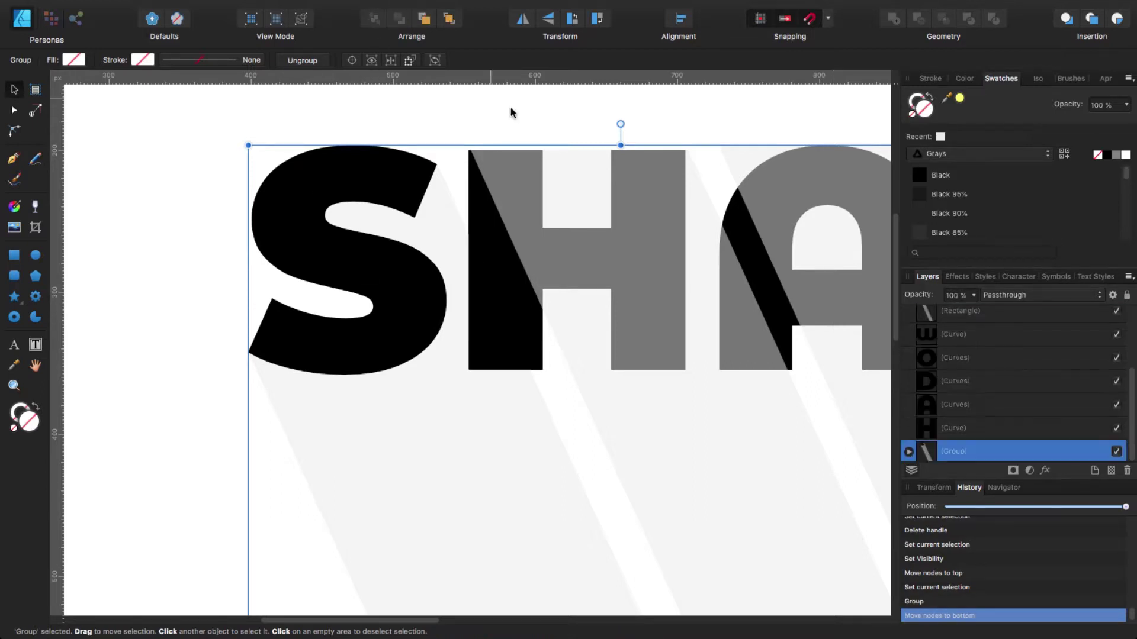
pyautogui.click(1117, 451)
pyautogui.click(183, 251)
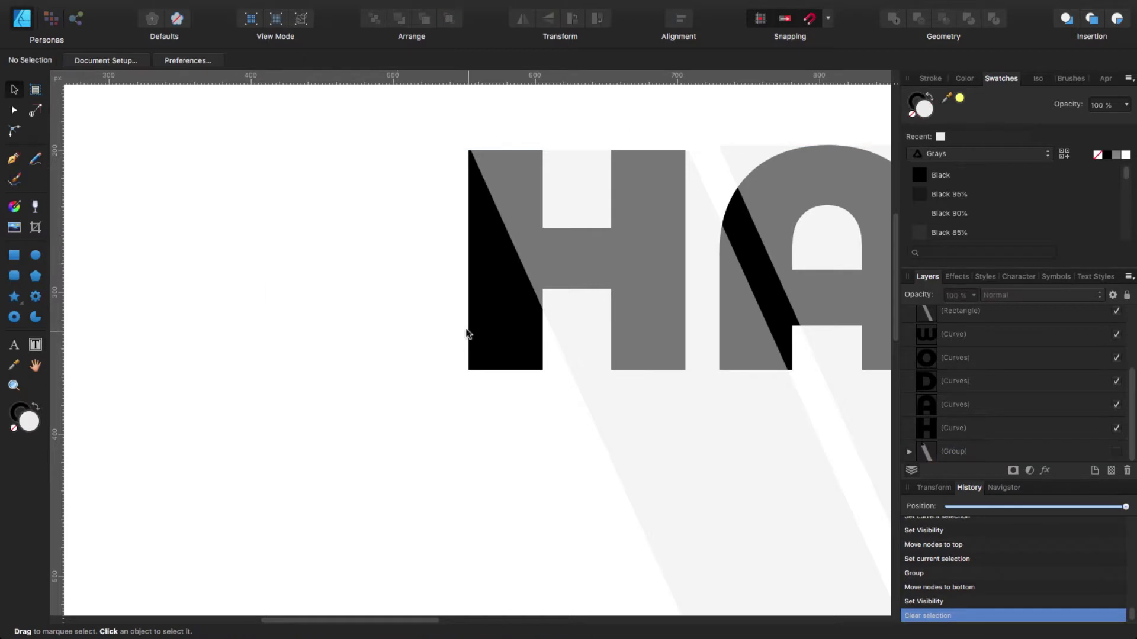
# Move the H's slanted rectangle so its left edge meets the lower-left corner of the H.
pyautogui.hscroll(5, 464, 329)
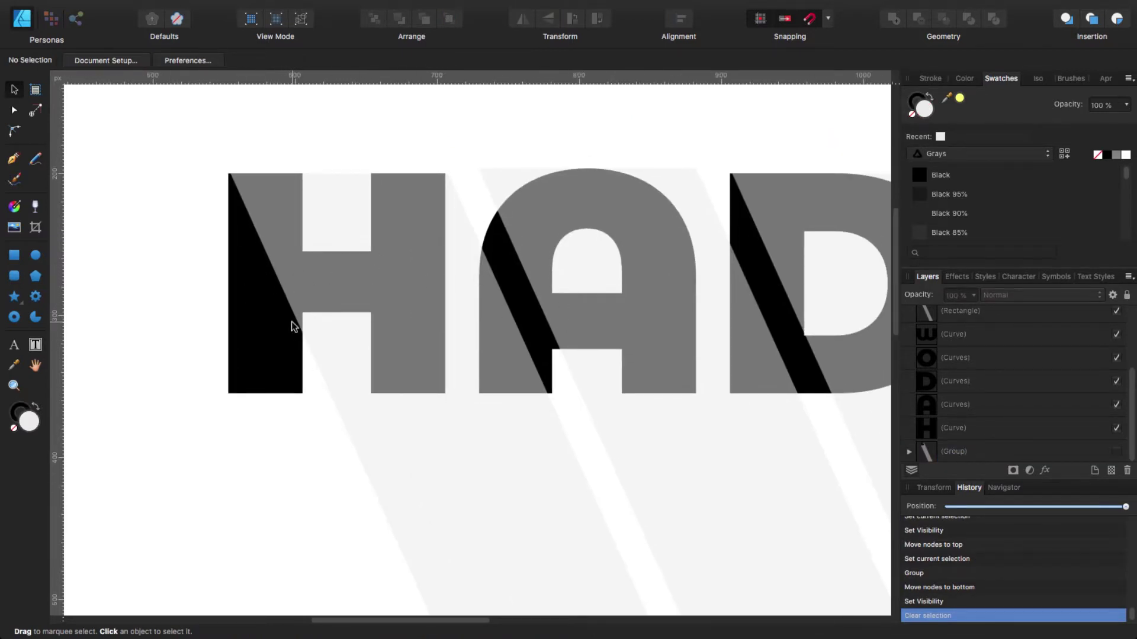
pyautogui.hscroll(-4, 282, 299)
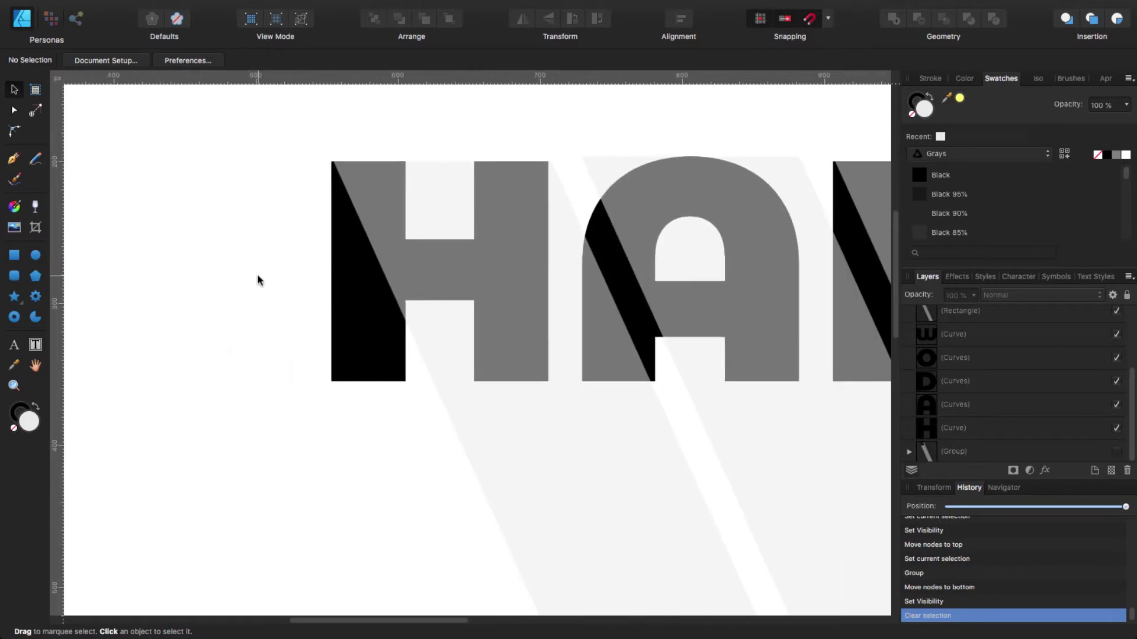
pyautogui.click(417, 362)
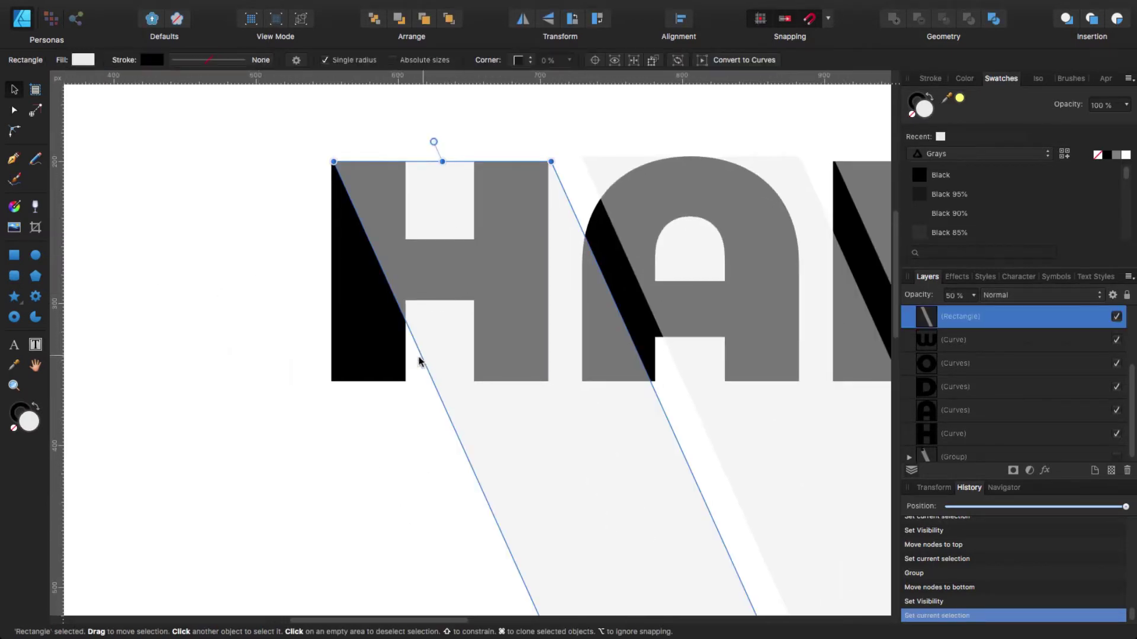
pyautogui.moveTo(423, 362); pyautogui.dragTo(322, 355)
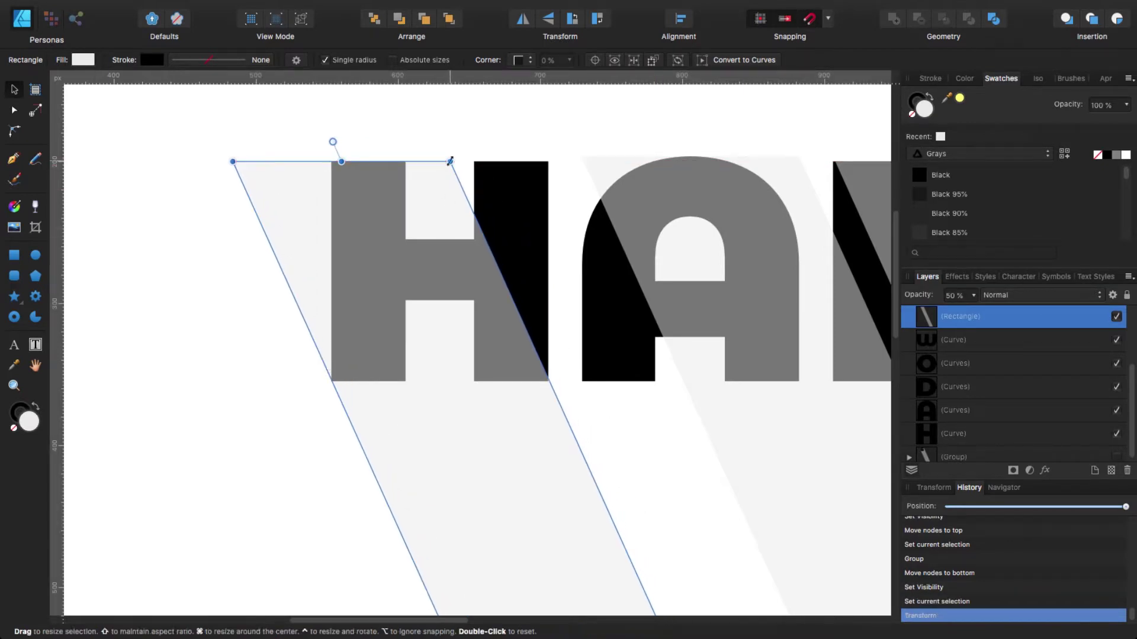
# Resize the H rectangle so its upper-right corner sits on the upper-right corner of the H.
pyautogui.moveTo(450, 161); pyautogui.dragTo(553, 161)
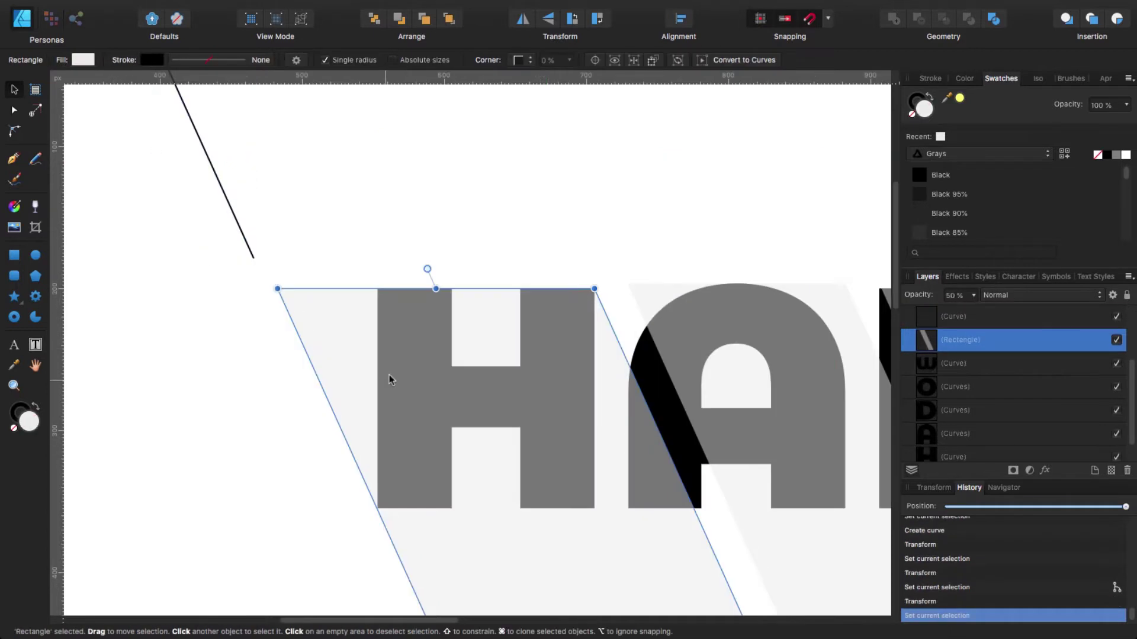
pyautogui.moveTo(435, 289); pyautogui.dragTo(436, 289)
pyautogui.moveTo(594, 289)
pyautogui.mouseDown()
pyautogui.moveTo(604, 283)
pyautogui.moveTo(594, 289)
pyautogui.mouseUp()
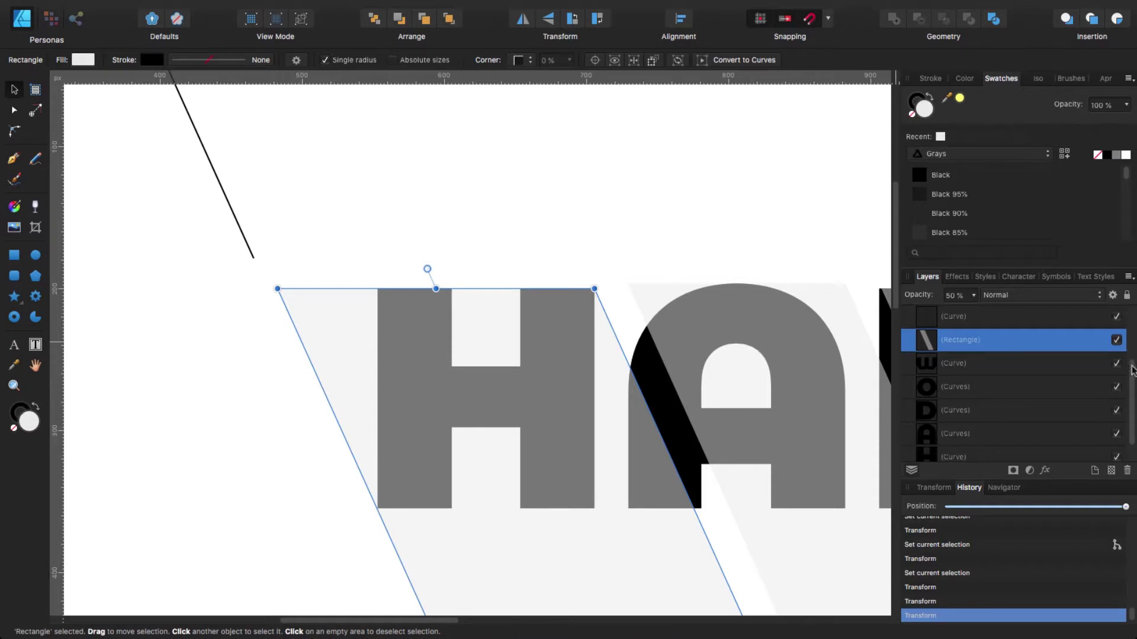
# Bring the H curve to the front and place a hidden duplicate of it at the back as a backup.
pyautogui.scroll(-2, 1132, 386)
pyautogui.click(1026, 429)
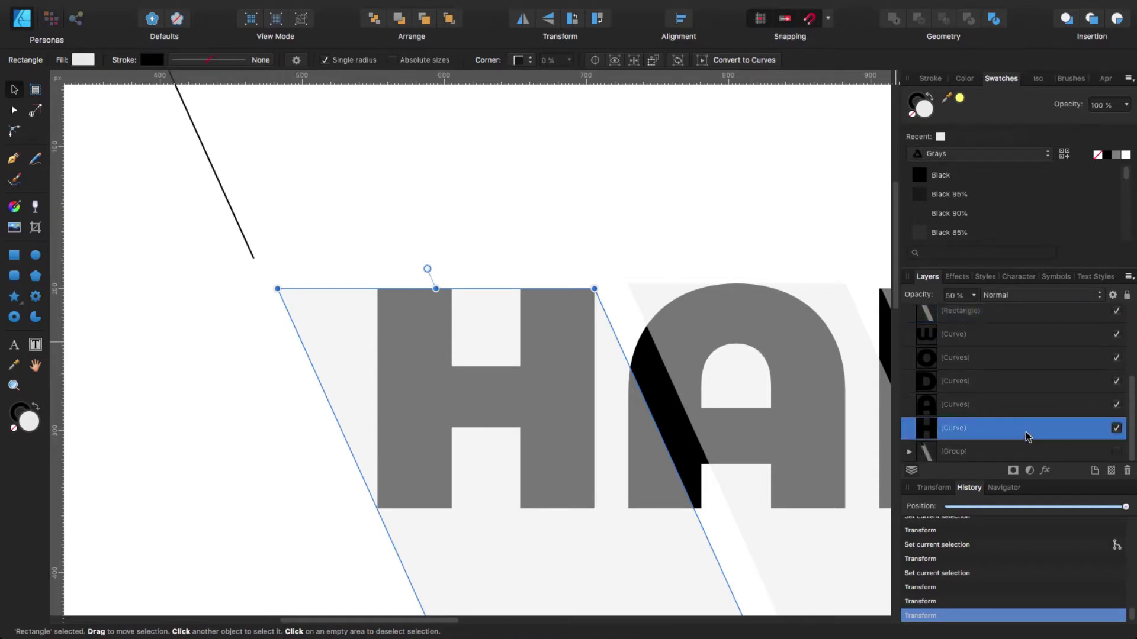
pyautogui.click(448, 19)
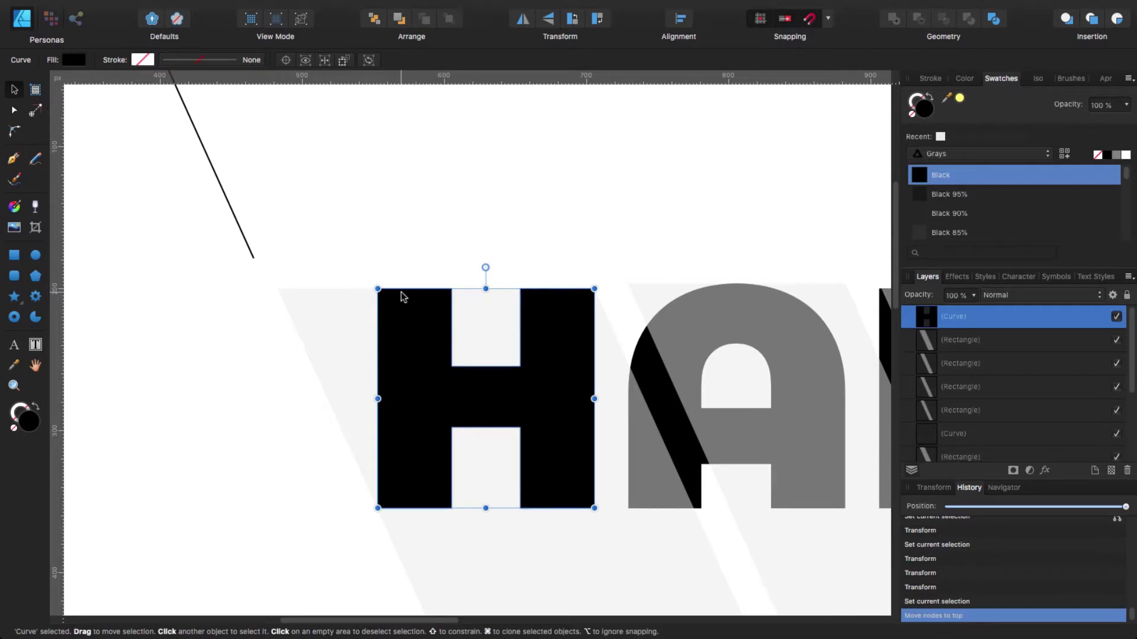
pyautogui.press('super+j')
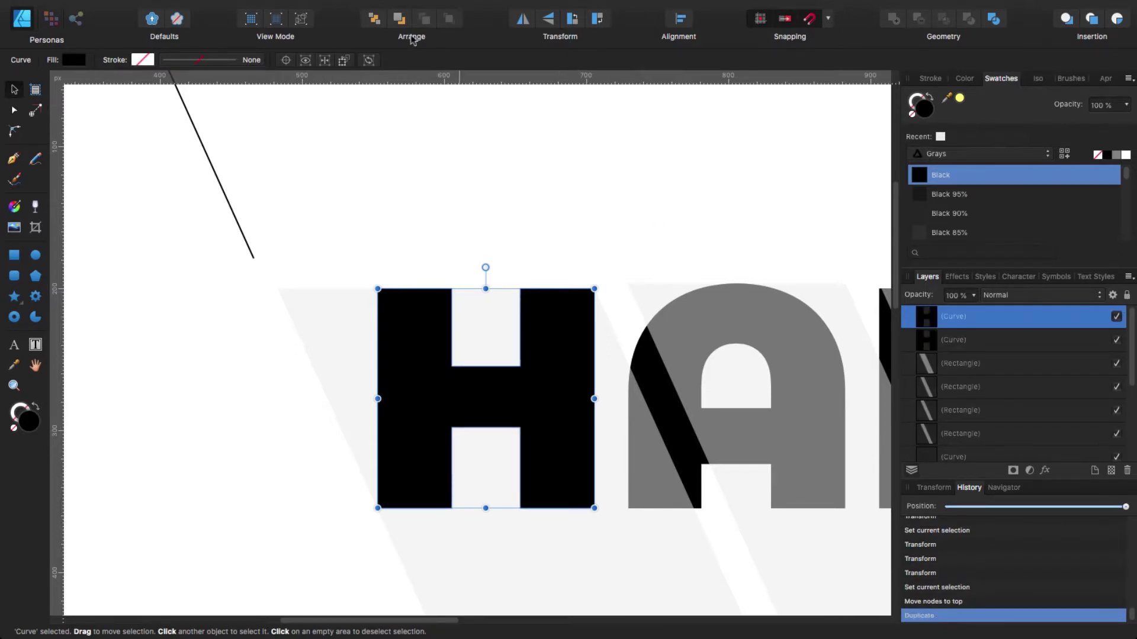
pyautogui.click(374, 19)
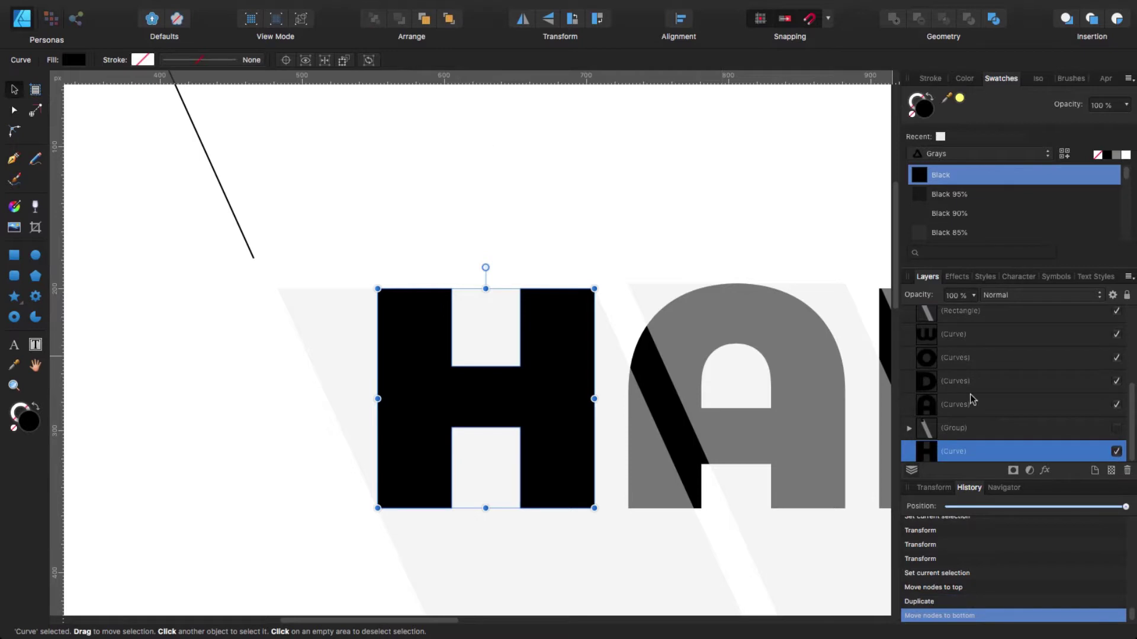
pyautogui.click(1116, 452)
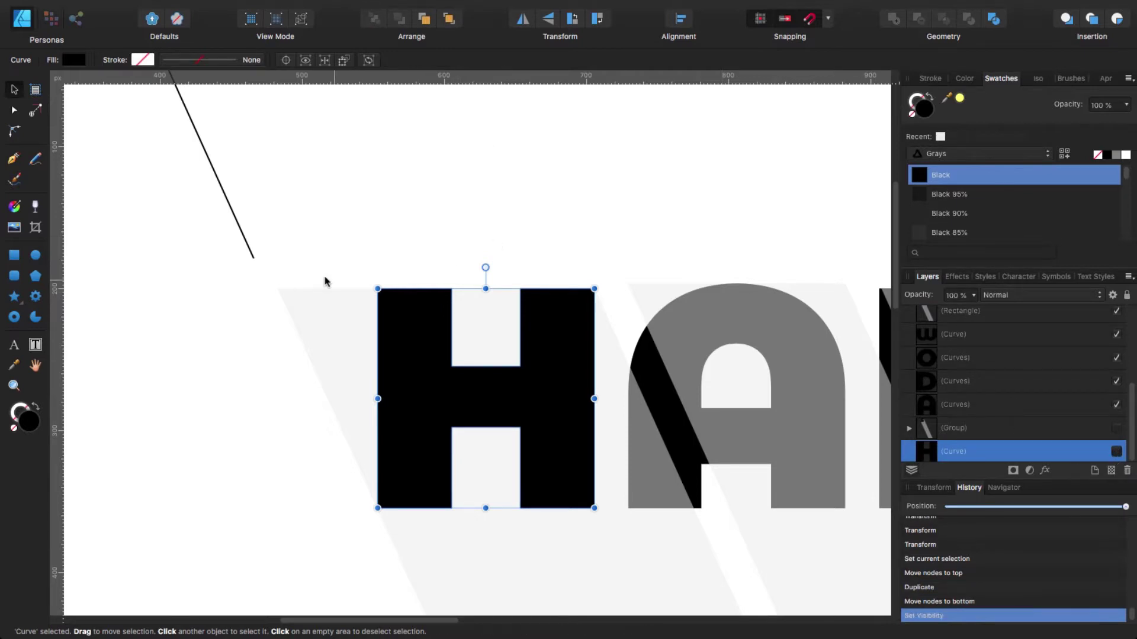
pyautogui.click(300, 239)
# Subtract the front H curve from its slanted rectangle.
pyautogui.scroll(-5, 1006, 367)
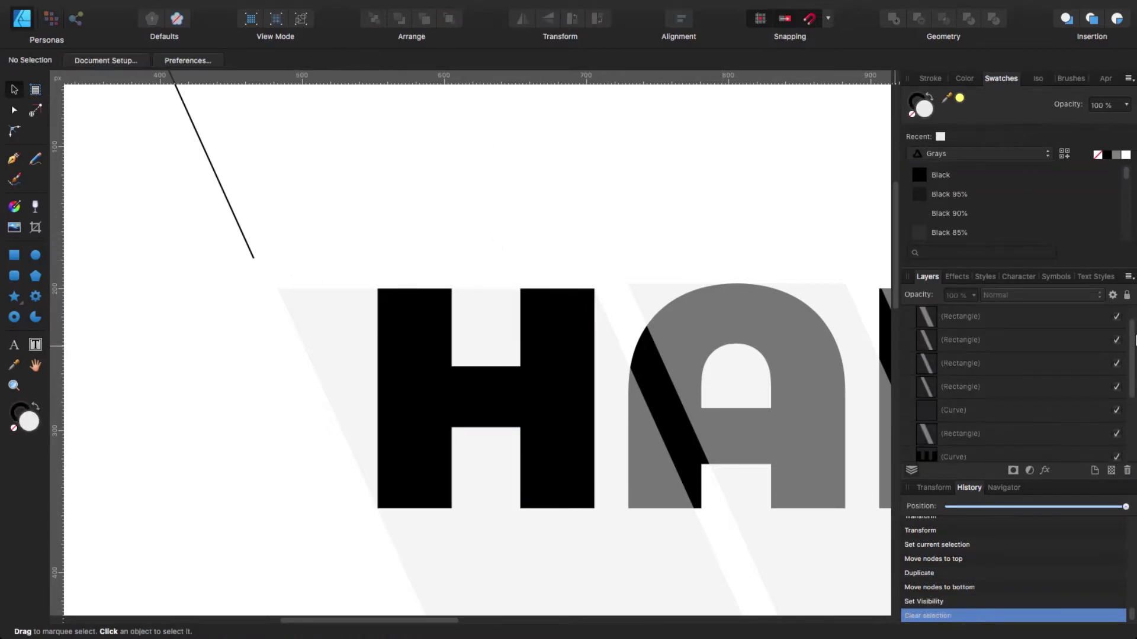
pyautogui.click(958, 319)
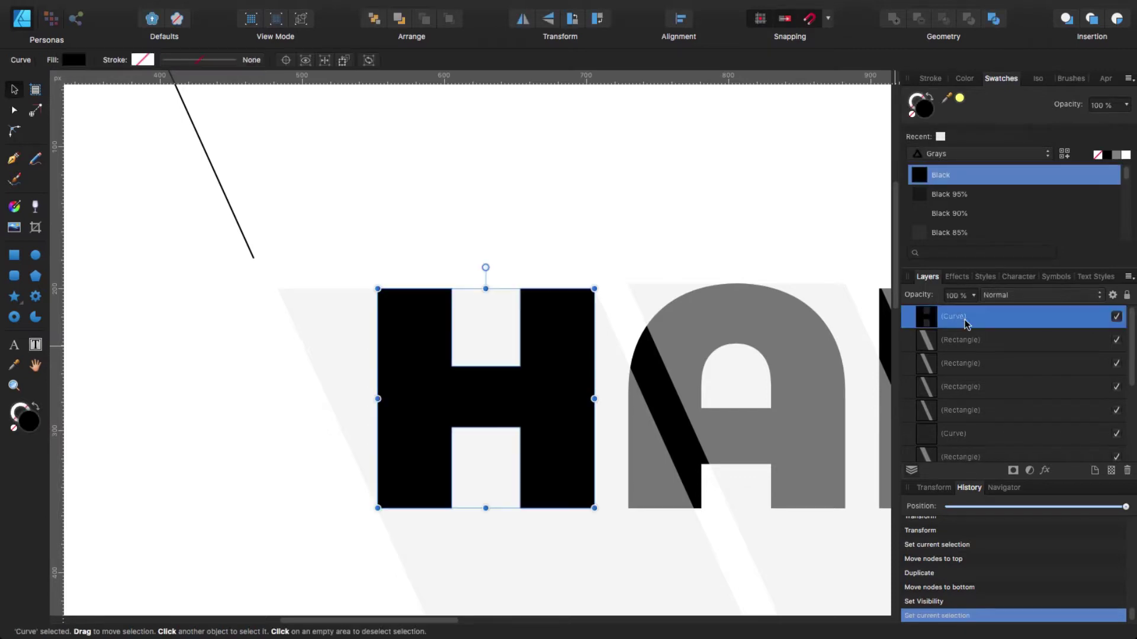
pyautogui.keyDown('shift'); pyautogui.click(350, 326); pyautogui.keyUp('shift')
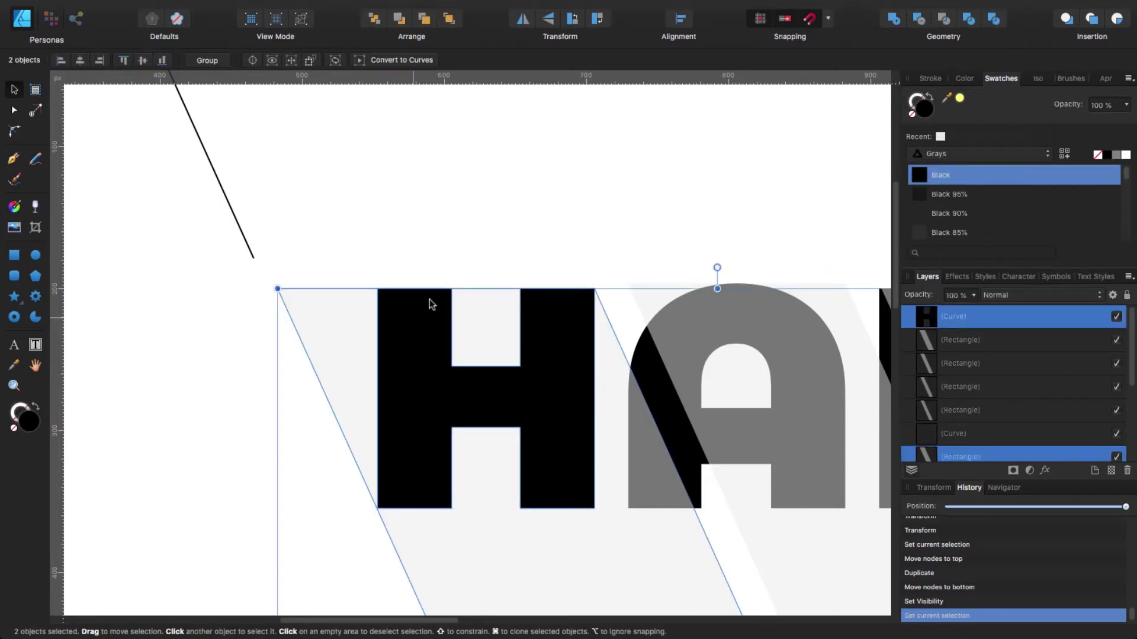
pyautogui.click(919, 19)
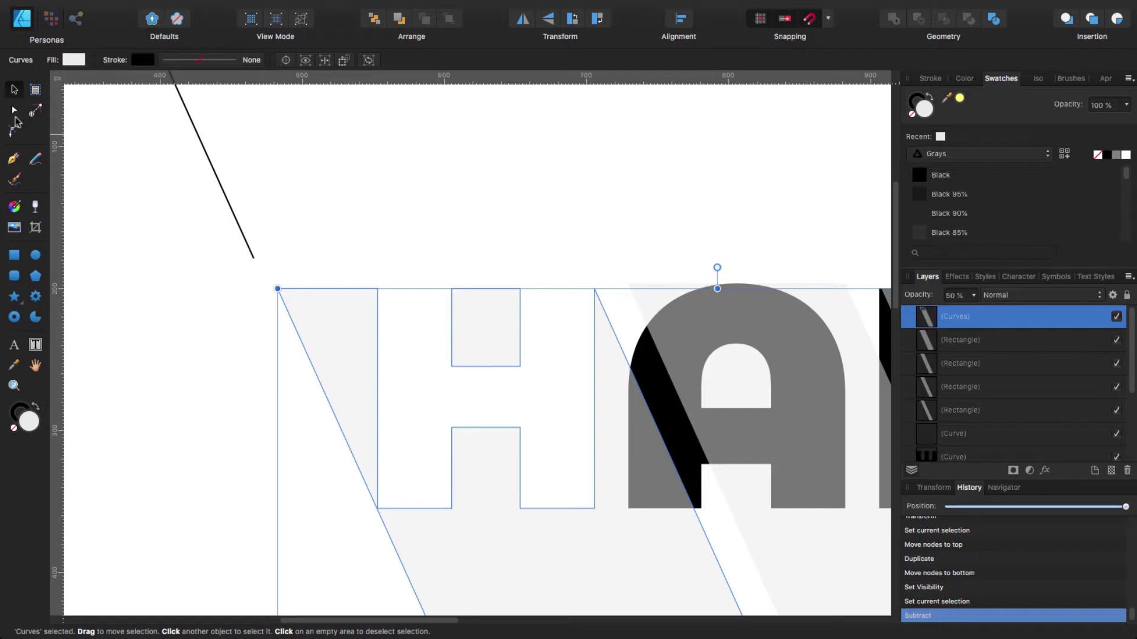
# Delete the two upper nodes of the H shadow's leftover wedge and the upper-right node of the piece inside the H's upper notch.
pyautogui.click(15, 113)
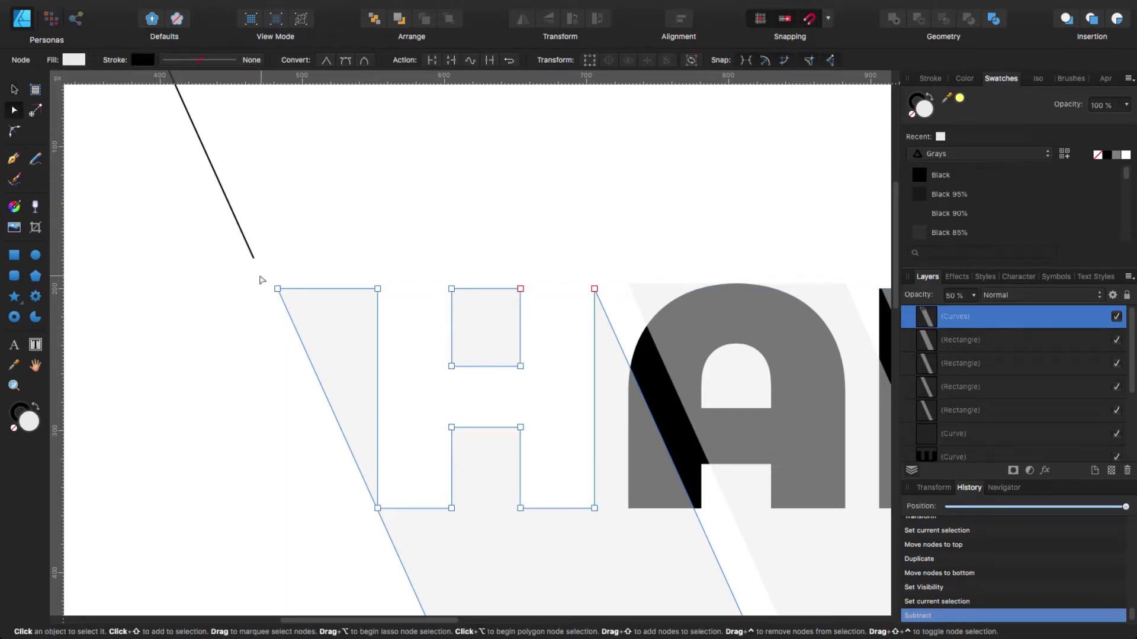
pyautogui.moveTo(262, 280); pyautogui.dragTo(403, 323)
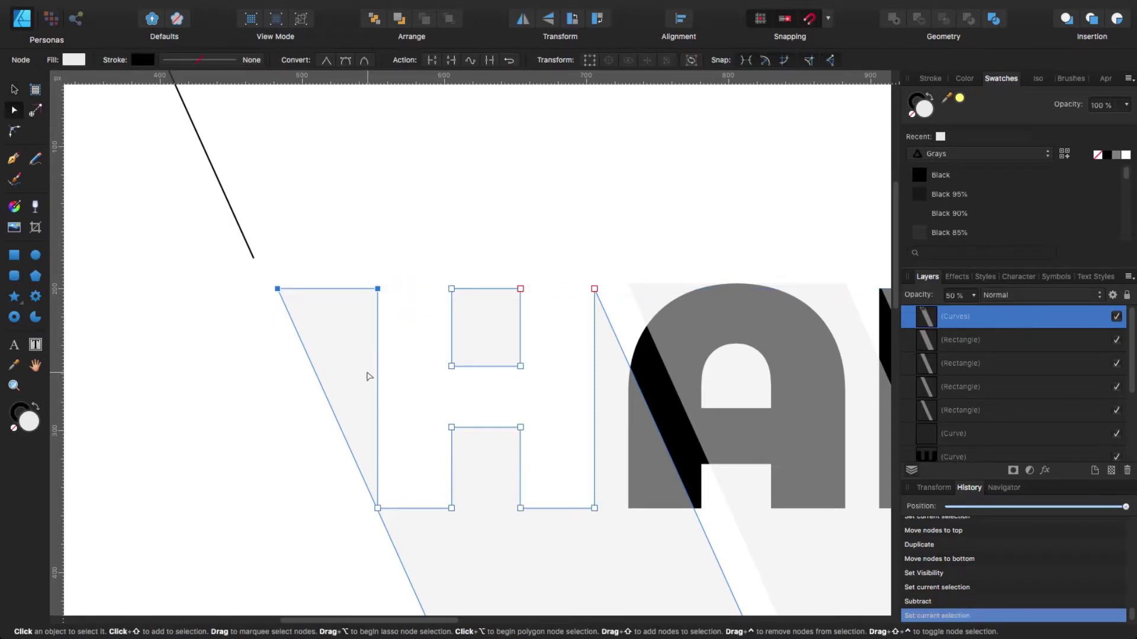
pyautogui.press('Delete')
pyautogui.click(521, 290)
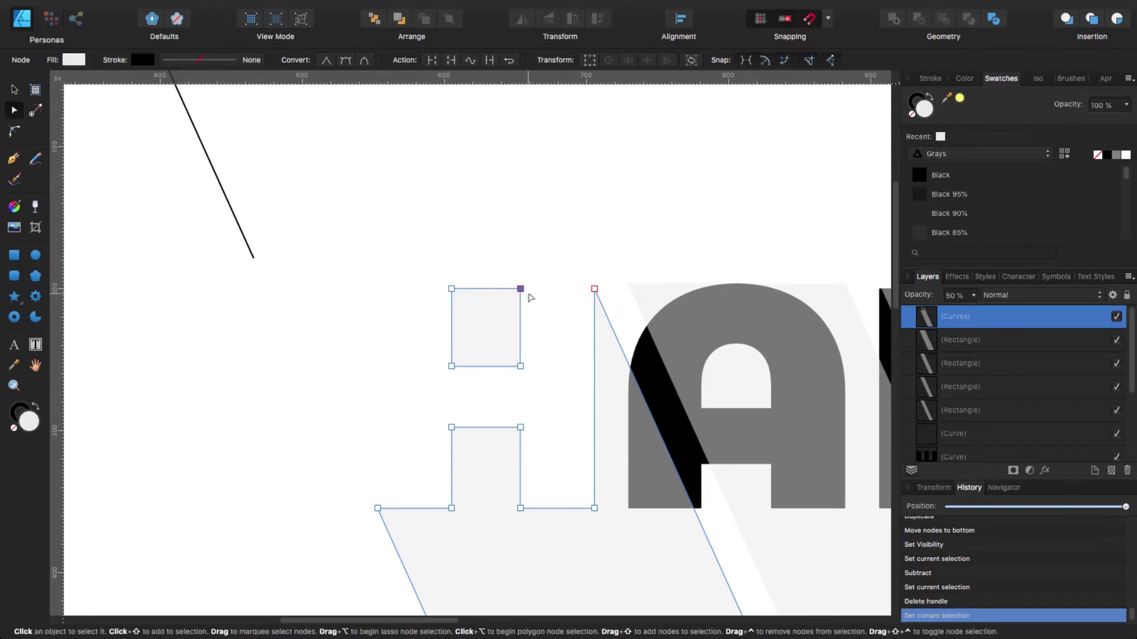
pyautogui.press('Delete')
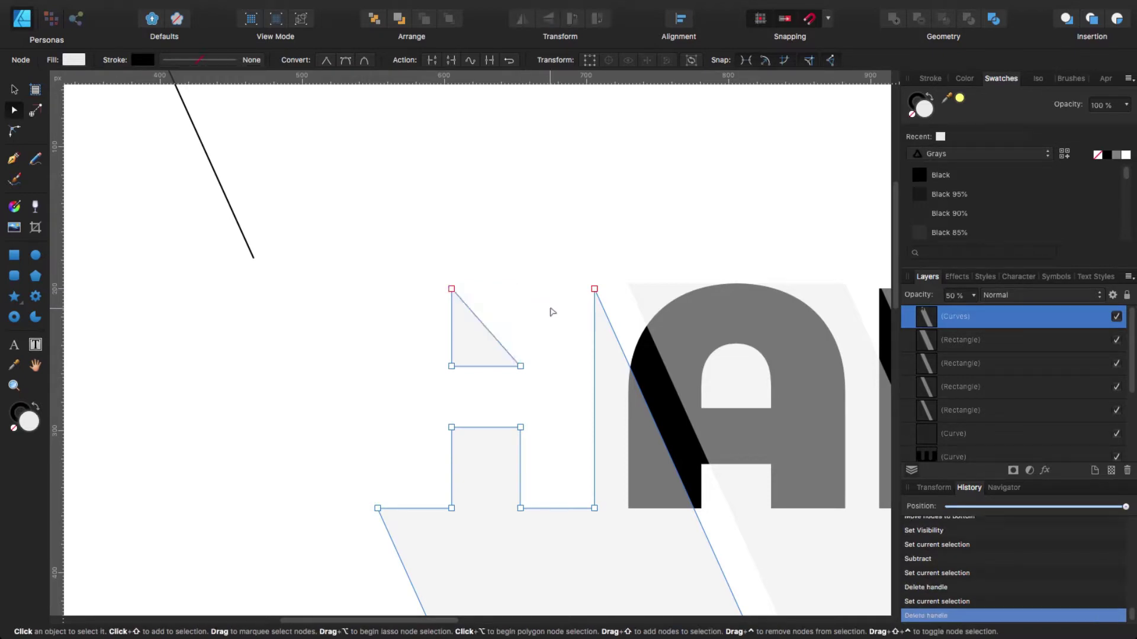
# Move the slanted guide line so its upper end sits on the top corner of the triangular piece in the H's upper notch.
pyautogui.click(15, 90)
pyautogui.moveTo(218, 176); pyautogui.dragTo(505, 414)
pyautogui.scroll(5, 453, 314)
pyautogui.scroll(1, 460, 264)
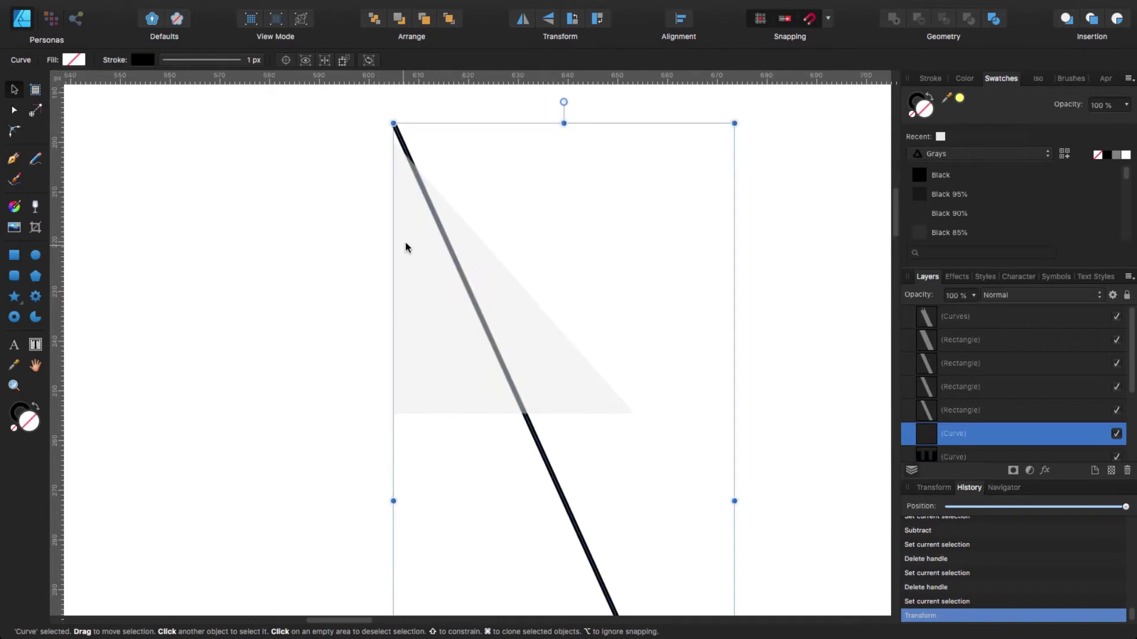
pyautogui.moveTo(540, 455); pyautogui.dragTo(540, 473)
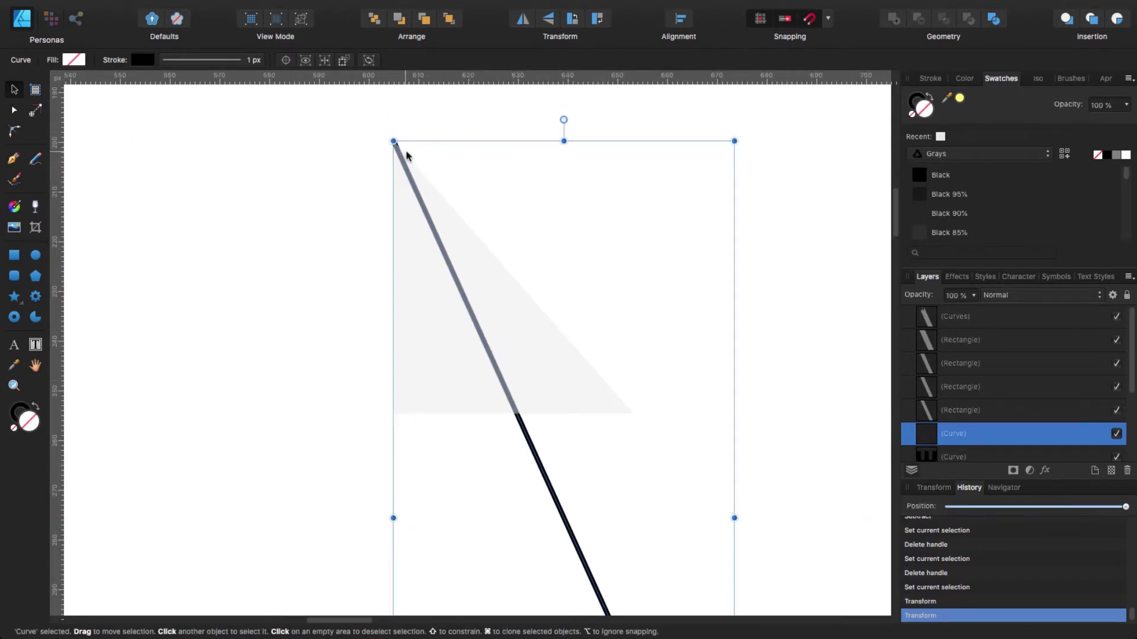
# Move the lower-right node of the H's notch triangle inward until its slanted edge follows the guide line.
pyautogui.click(15, 111)
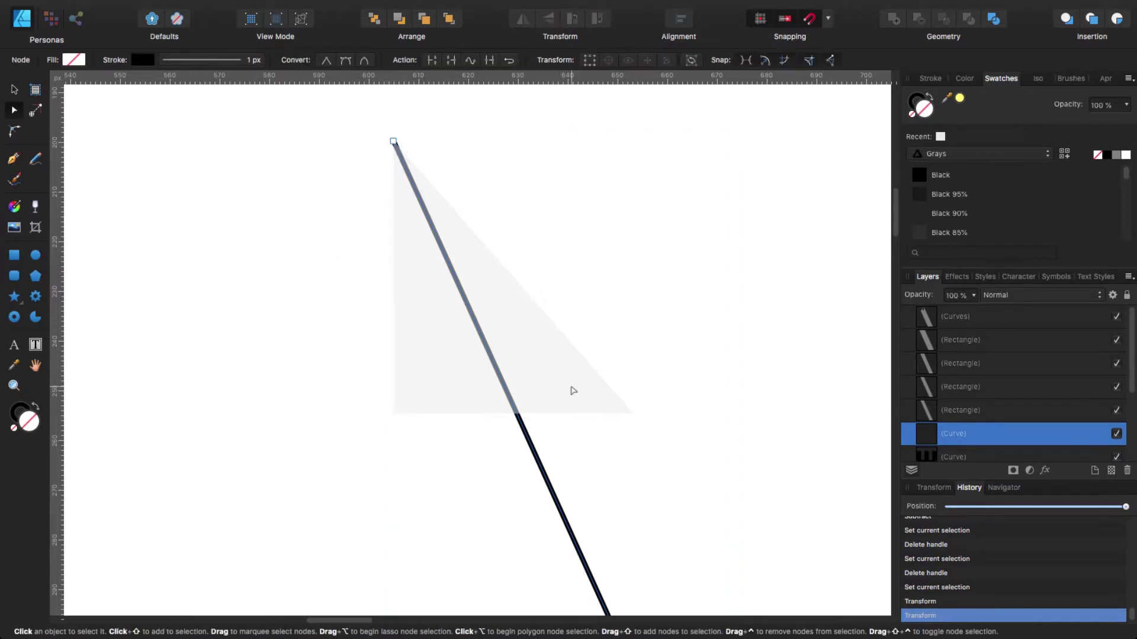
pyautogui.click(634, 415)
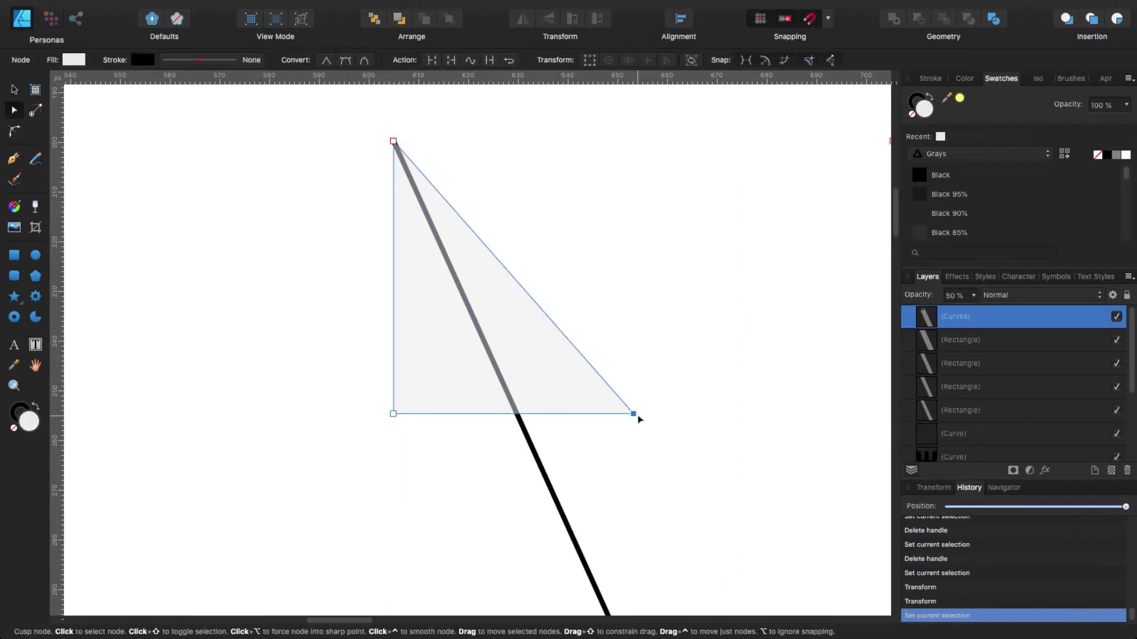
pyautogui.moveTo(634, 418); pyautogui.dragTo(522, 421)
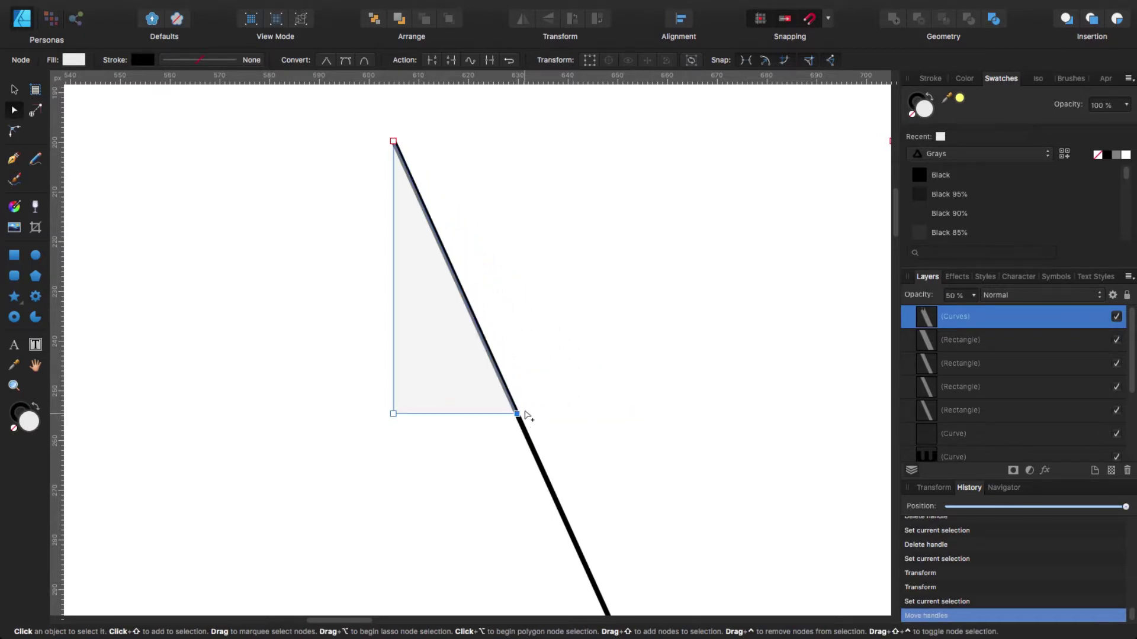
pyautogui.click(14, 90)
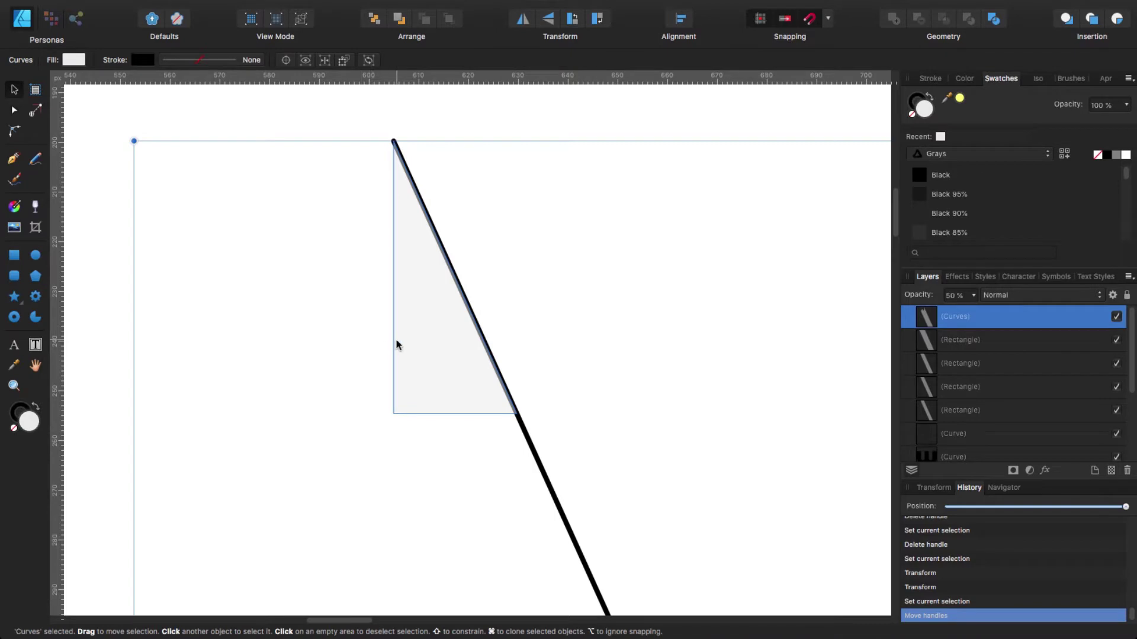
# Move the slanted guide line off the H into the empty area above the letters.
pyautogui.scroll(-5, 397, 347)
pyautogui.click(503, 407)
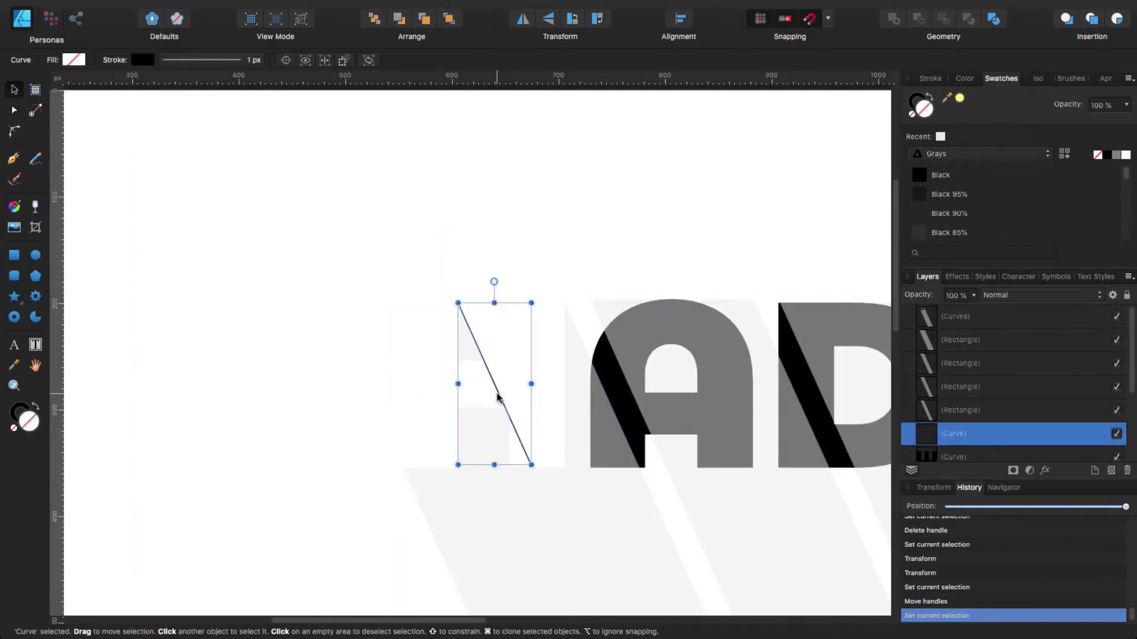
pyautogui.moveTo(498, 398); pyautogui.dragTo(585, 186)
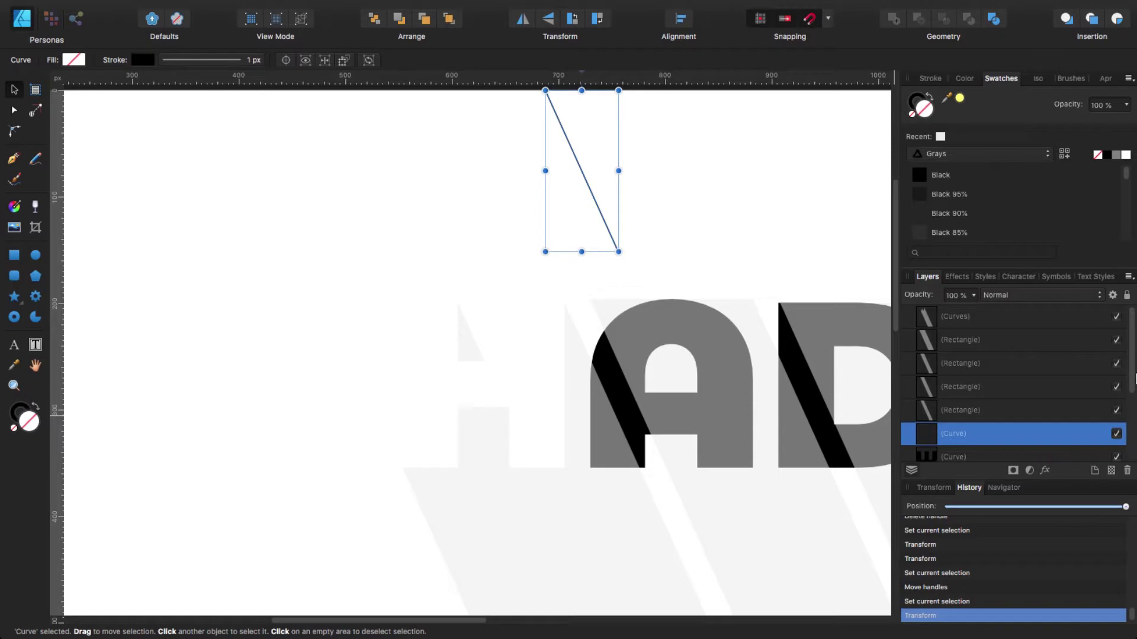
# Show the hidden backup H and bring the guide line and the H's trimmed shadow to the front.
pyautogui.moveTo(1132, 380); pyautogui.dragTo(1132, 470)
pyautogui.click(1116, 451)
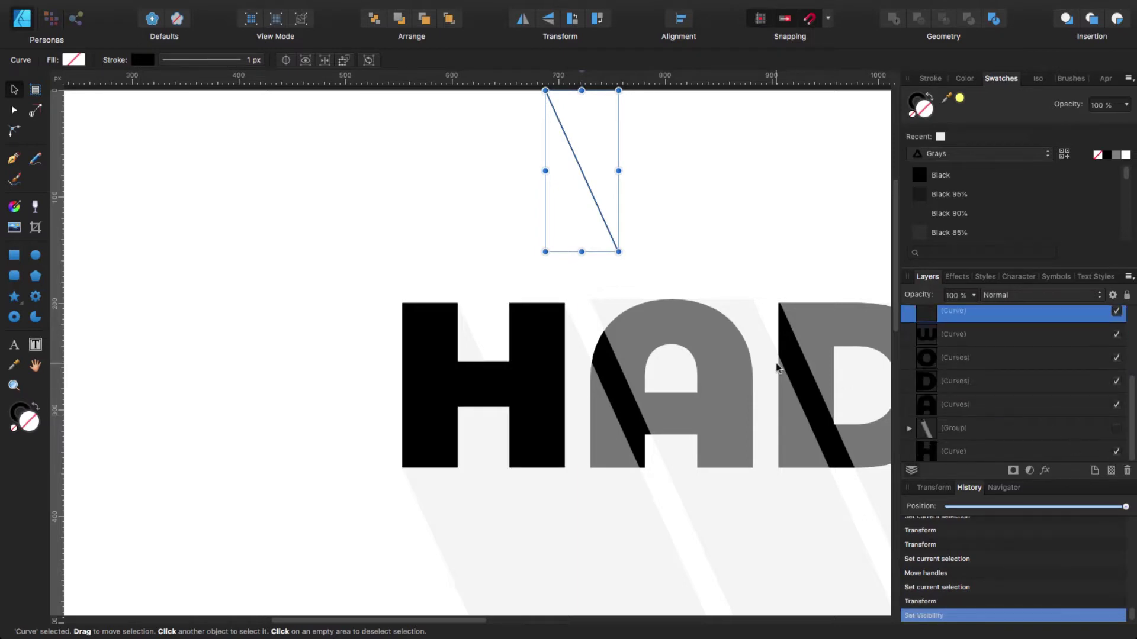
pyautogui.click(448, 20)
pyautogui.click(440, 522)
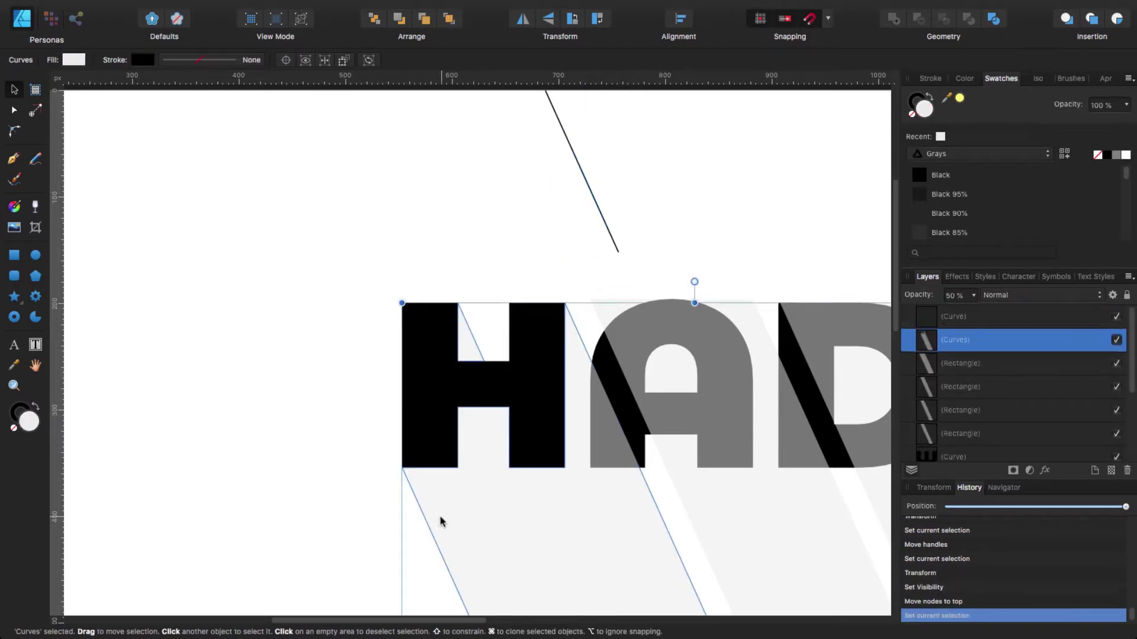
pyautogui.click(448, 19)
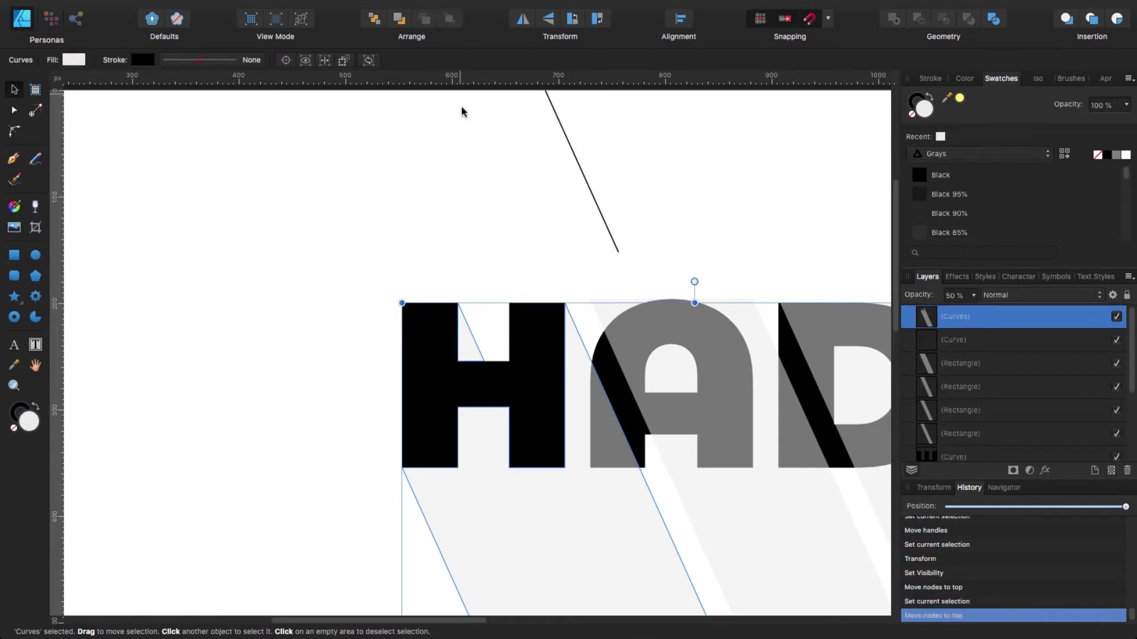
# Group the H with its trimmed shadow and hide the group.
pyautogui.keyDown('shift'); pyautogui.click(436, 381); pyautogui.keyUp('shift')
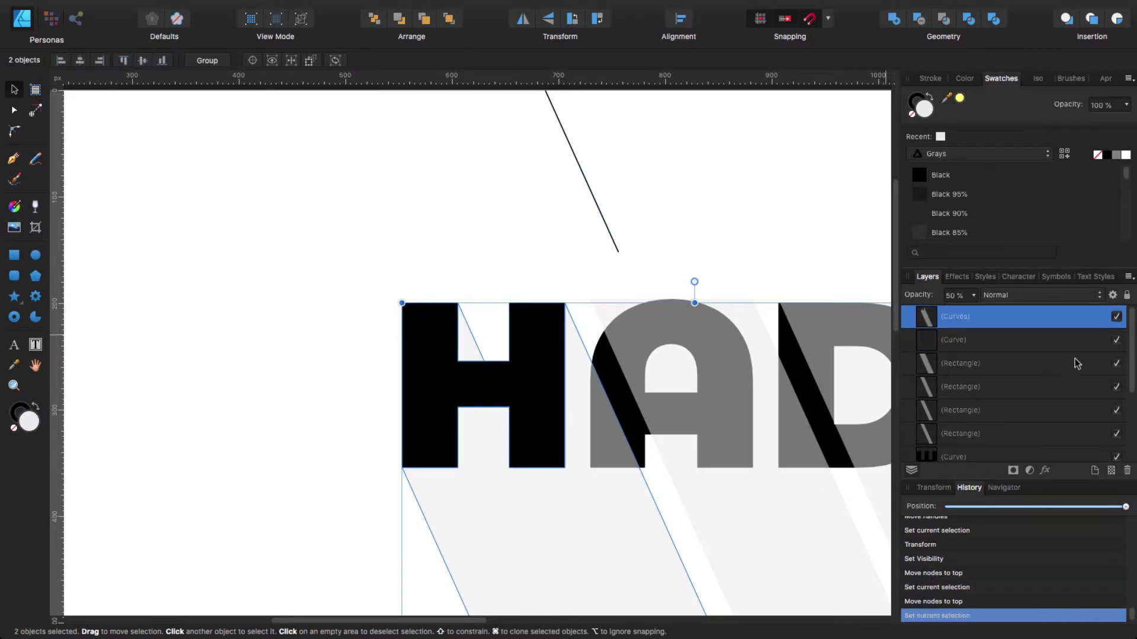
pyautogui.moveTo(1135, 360)
pyautogui.mouseDown()
pyautogui.moveTo(1126, 441)
pyautogui.moveTo(1127, 353)
pyautogui.mouseUp()
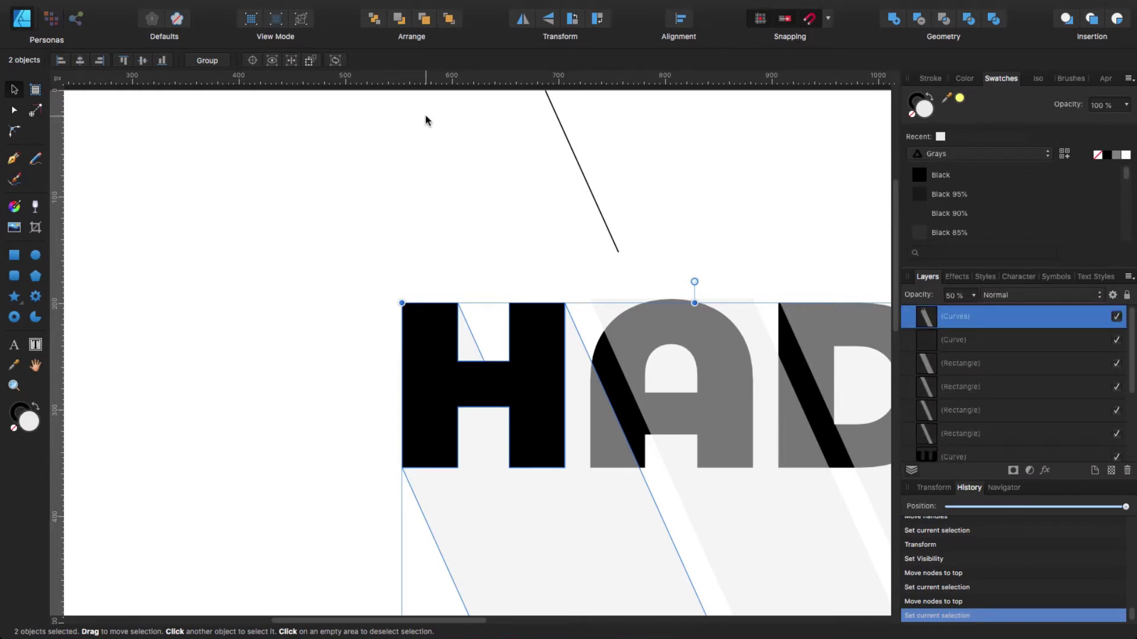
pyautogui.press('super+g')
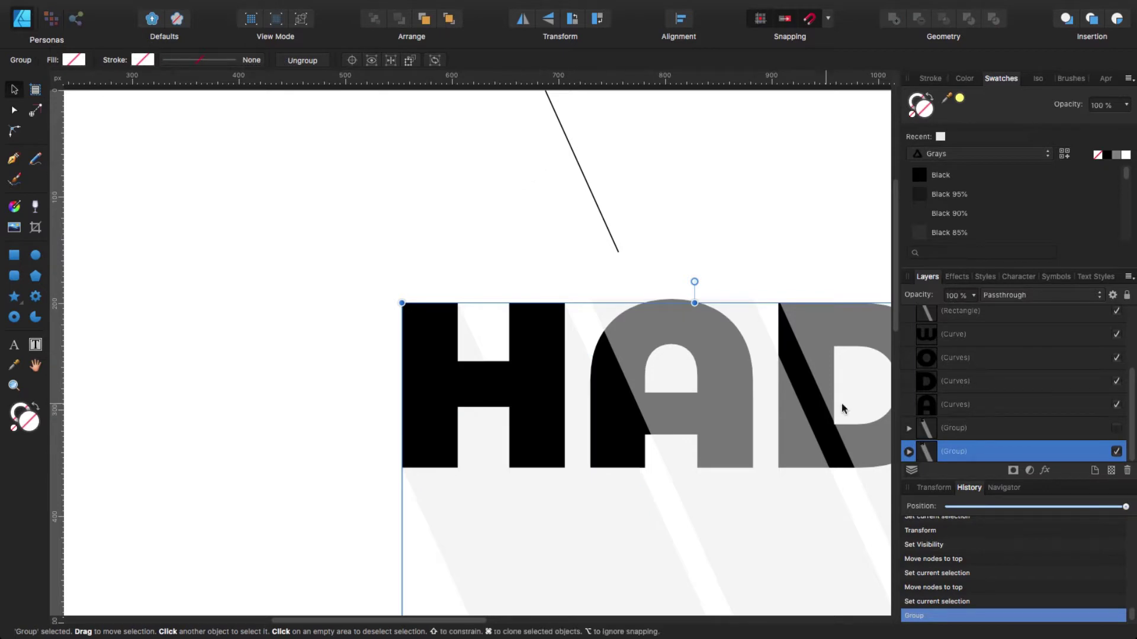
pyautogui.click(1116, 453)
pyautogui.click(299, 345)
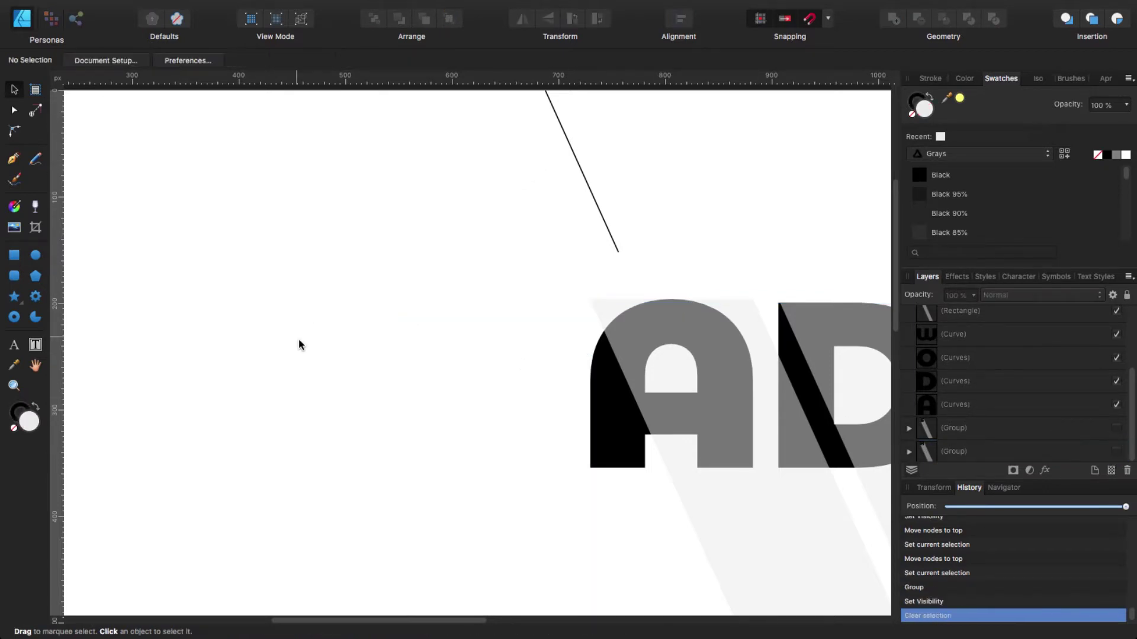
# Fit the A's slanted rectangle so its left edge meets the A's lower-left corner and its right edge touches the A's upper-right curve.
pyautogui.moveTo(450, 390); pyautogui.dragTo(79, 318)
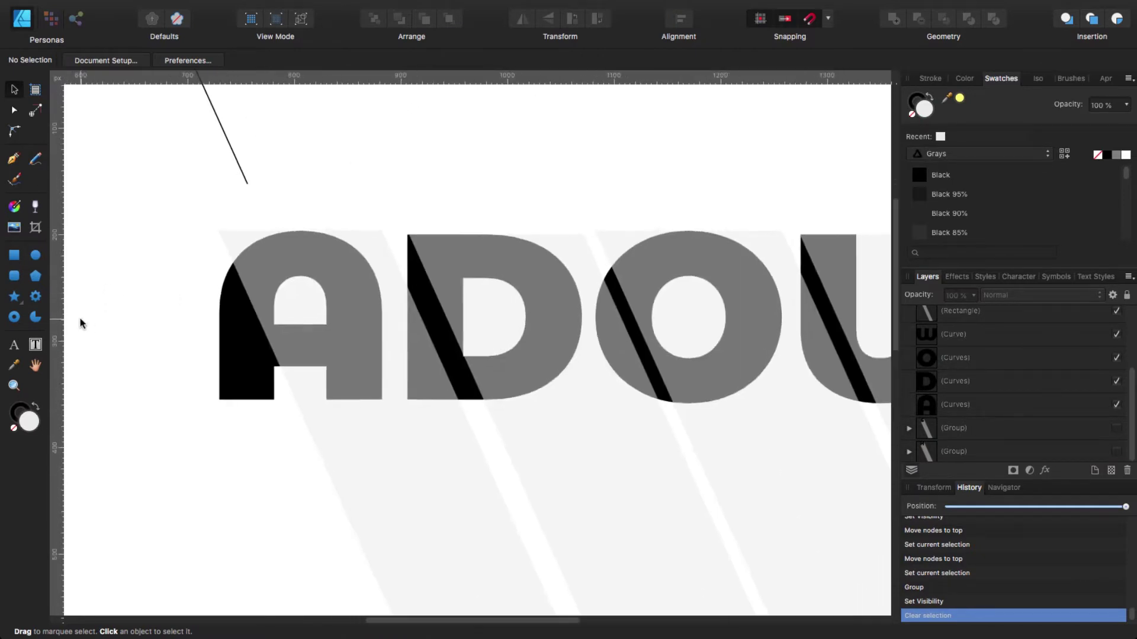
pyautogui.moveTo(563, 410); pyautogui.dragTo(640, 454)
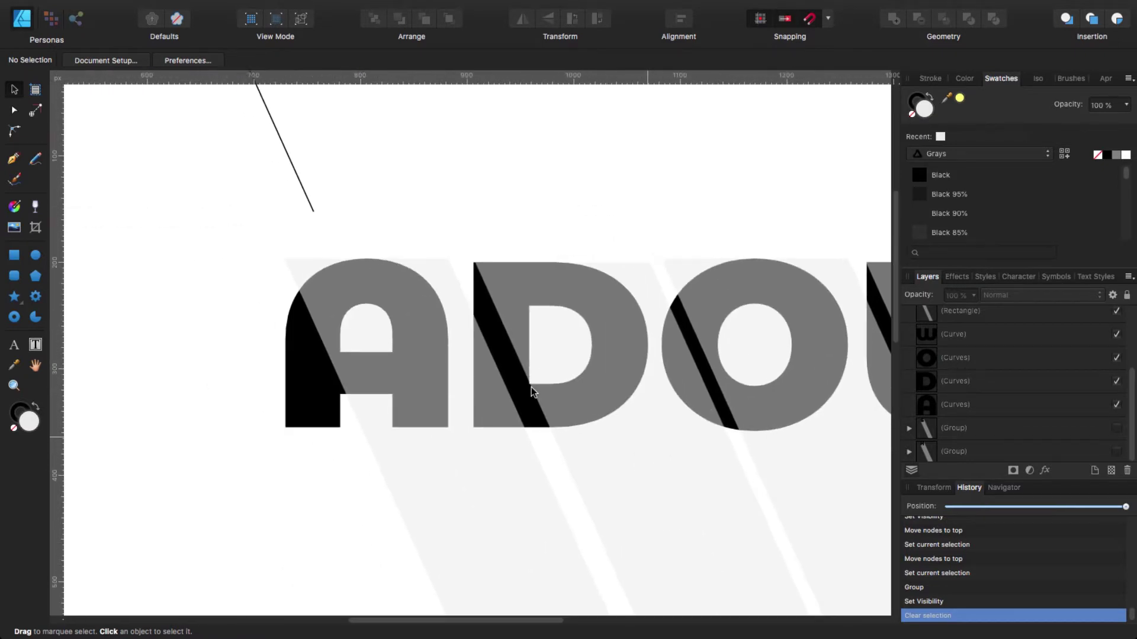
pyautogui.click(374, 448)
pyautogui.moveTo(285, 258); pyautogui.dragTo(210, 259)
pyautogui.moveTo(448, 259); pyautogui.dragTo(423, 261)
# Bring the A to the front and place a duplicate of it at the back as a backup.
pyautogui.click(365, 260)
pyautogui.click(448, 18)
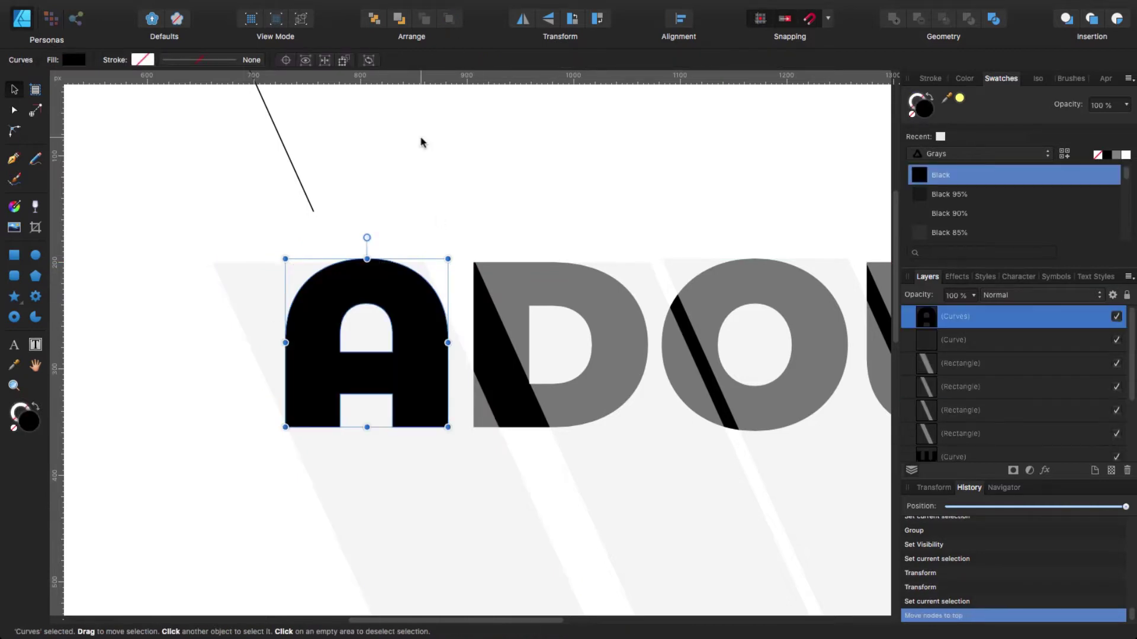
pyautogui.press('super+j')
pyautogui.click(374, 18)
pyautogui.click(322, 306)
# Subtract the front A from its slanted rectangle and hide the backup A at the back.
pyautogui.click(274, 323)
pyautogui.click(449, 19)
pyautogui.click(399, 18)
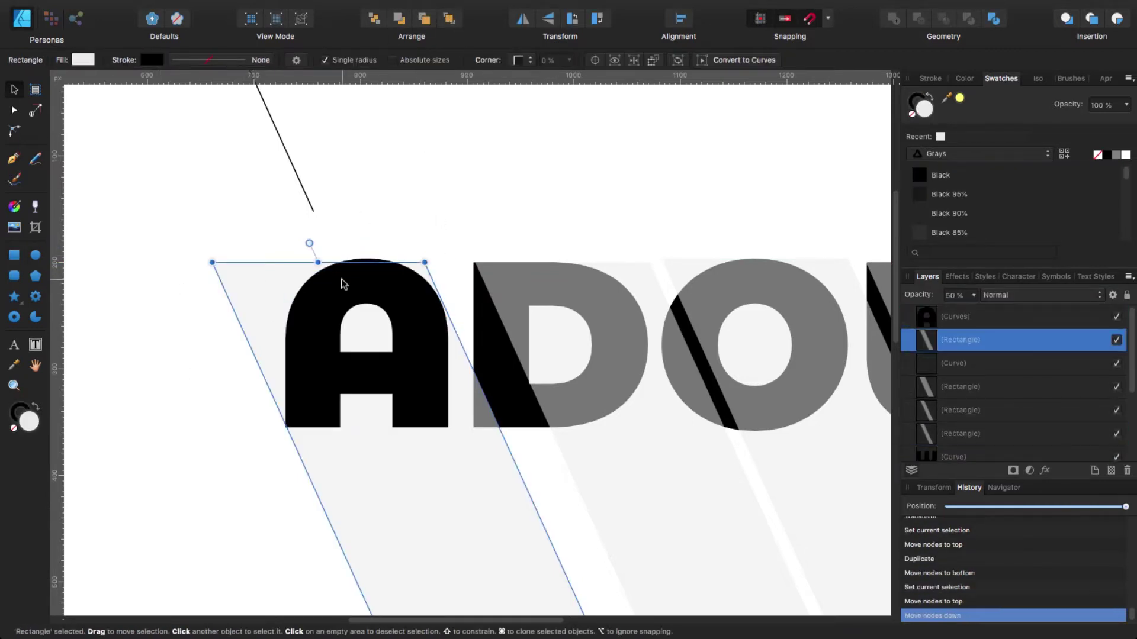
pyautogui.keyDown('shift'); pyautogui.click(342, 286); pyautogui.keyUp('shift')
pyautogui.click(917, 19)
pyautogui.click(328, 308)
pyautogui.click(1117, 449)
# Delete the leftover nodes above and left of the A's shadow and adjust its remaining upper-right node on the A's curve.
pyautogui.press('a')
pyautogui.click(258, 316)
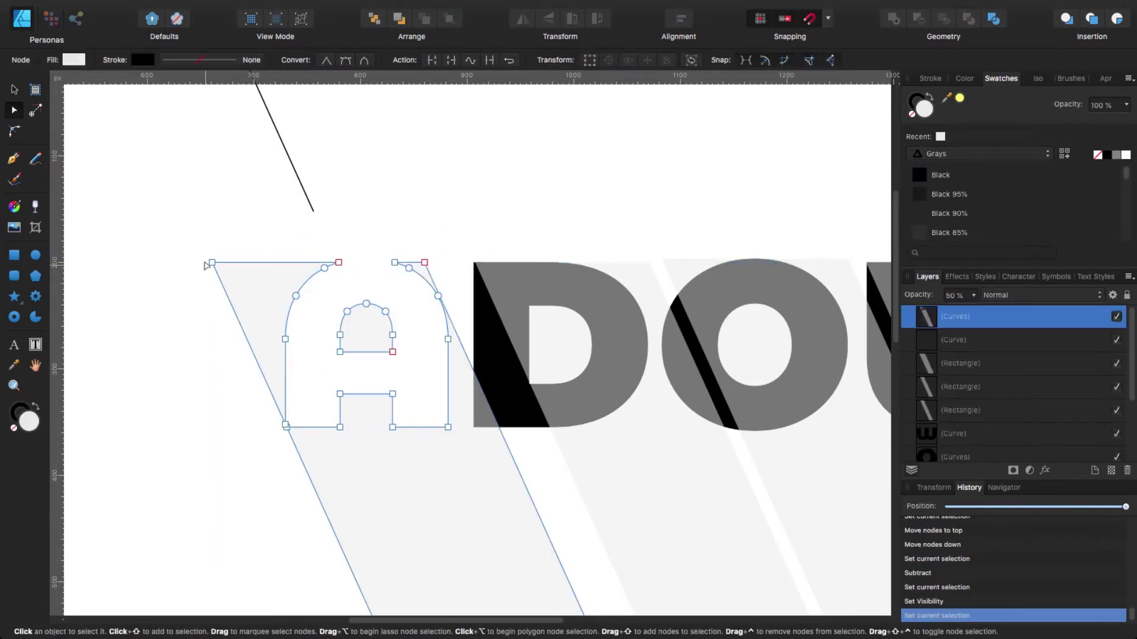
pyautogui.click(212, 262)
pyautogui.press('Delete')
pyautogui.moveTo(353, 246); pyautogui.dragTo(437, 293)
pyautogui.press('Delete')
pyautogui.click(285, 392)
pyautogui.press('Delete')
pyautogui.press('Delete')
pyautogui.click(431, 254)
pyautogui.click(13, 89)
pyautogui.click(378, 458)
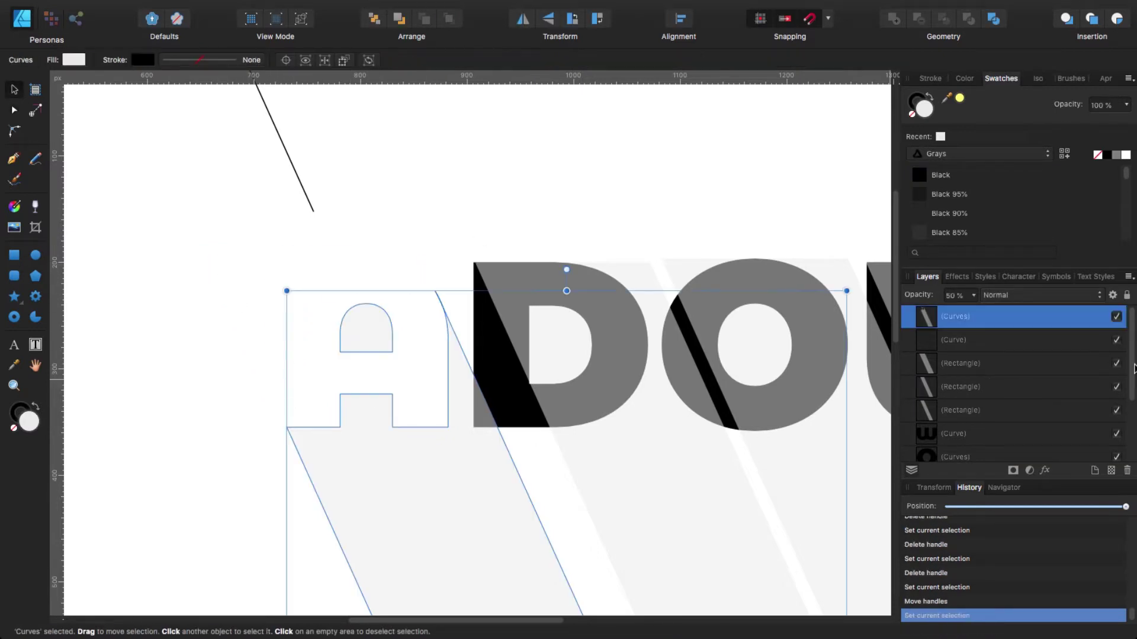
# Show the hidden backup A and bring it to the front.
pyautogui.scroll(-5, 1007, 407)
pyautogui.click(1116, 452)
pyautogui.click(1044, 450)
pyautogui.click(450, 16)
# Group the A with its trimmed shadow, send the group to the back and hide it.
pyautogui.click(366, 329)
pyautogui.keyDown('shift'); pyautogui.click(368, 288); pyautogui.keyUp('shift')
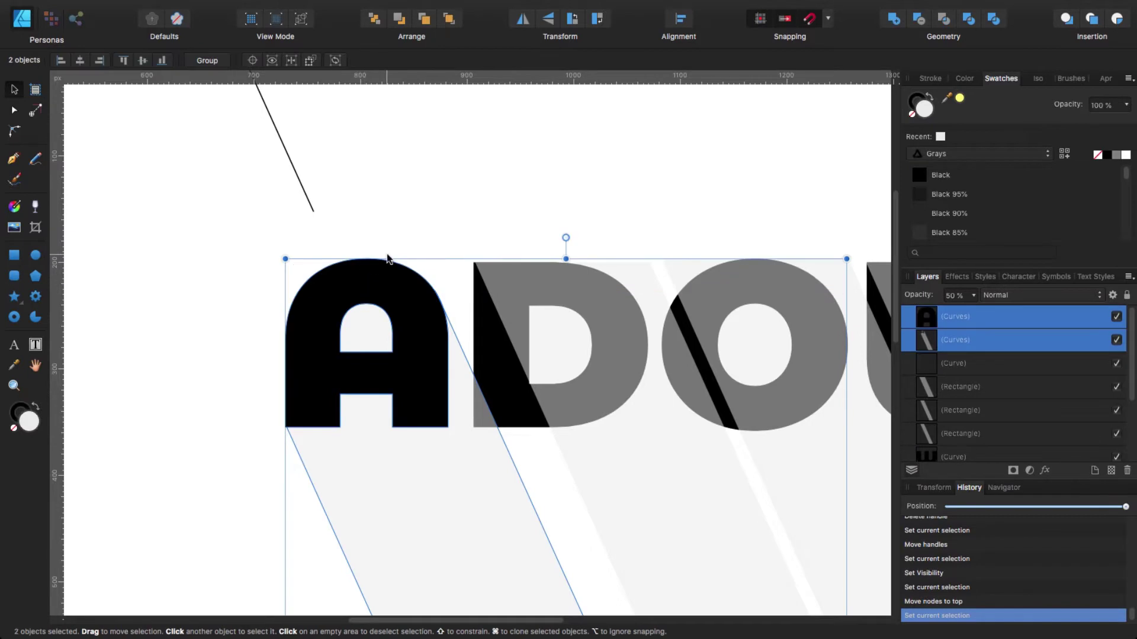
pyautogui.press('super+g')
pyautogui.click(374, 19)
pyautogui.click(1116, 452)
# Fit the D's slanted rectangle so its left edge meets the D's lower-left corner and its right edge touches the D's outer curve.
pyautogui.moveTo(497, 405); pyautogui.dragTo(246, 388)
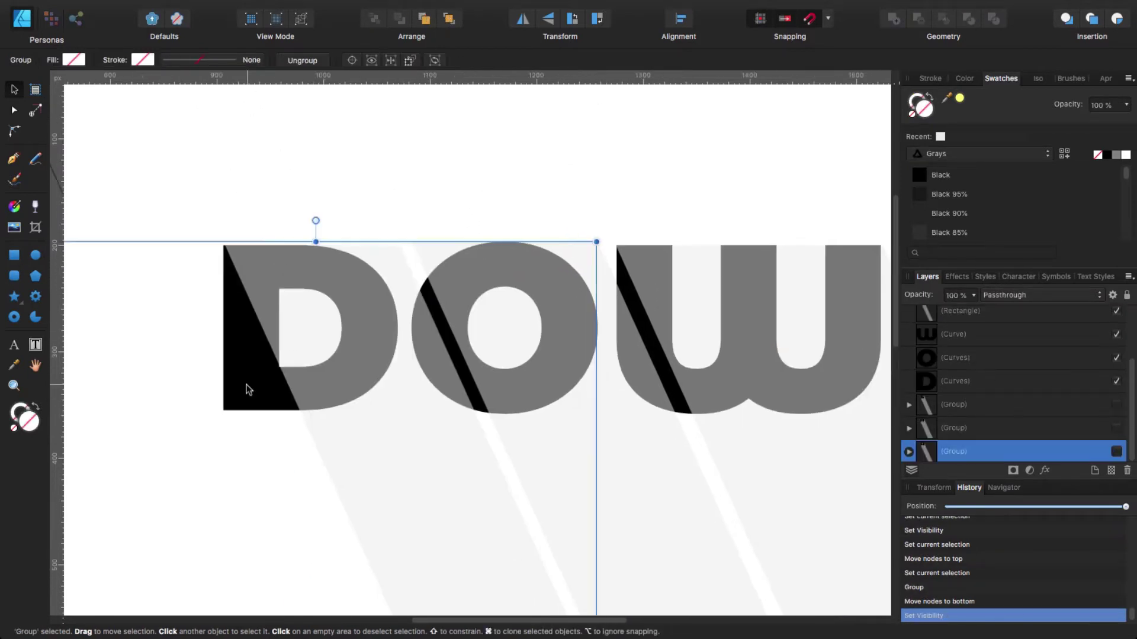
pyautogui.click(246, 386)
pyautogui.click(270, 320)
pyautogui.moveTo(225, 245); pyautogui.dragTo(222, 409)
pyautogui.moveTo(348, 410); pyautogui.dragTo(303, 243)
pyautogui.moveTo(400, 245); pyautogui.dragTo(385, 281)
# Duplicate the D, bring one copy to the front and hide the copy left behind as a backup.
pyautogui.click(231, 267)
pyautogui.press('super+j')
pyautogui.click(449, 21)
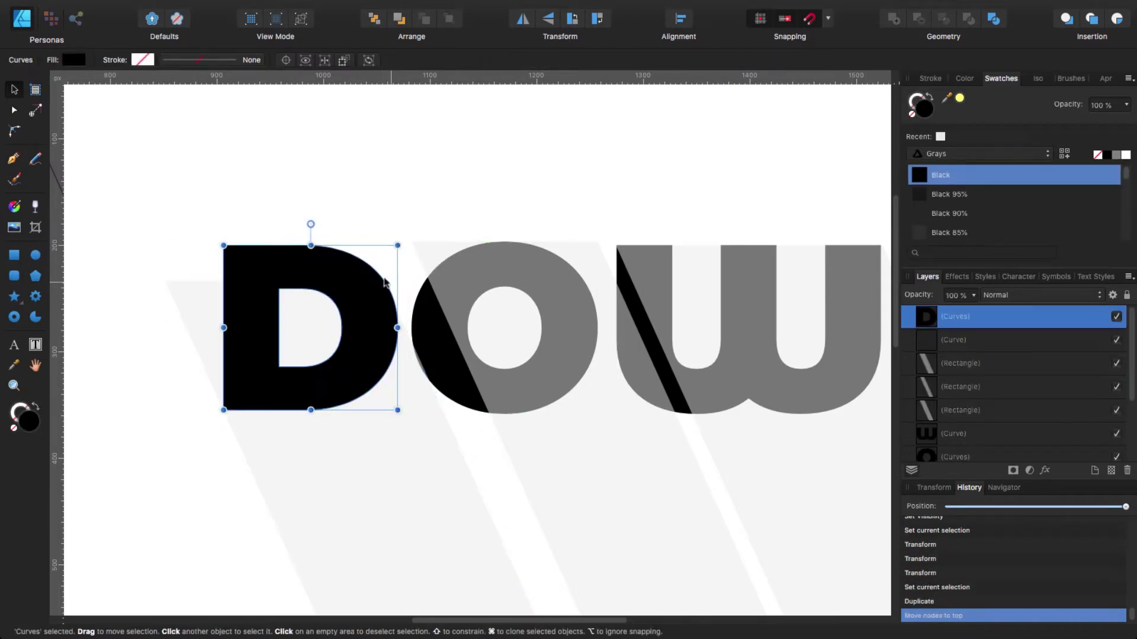
pyautogui.scroll(-3, 1113, 441)
pyautogui.click(1117, 382)
# Bring the D's slanted rectangle to the front, place the D above it and subtract the D from the rectangle.
pyautogui.click(317, 225)
pyautogui.click(260, 266)
pyautogui.keyDown('shift'); pyautogui.click(179, 297); pyautogui.keyUp('shift')
pyautogui.click(160, 255)
pyautogui.click(183, 296)
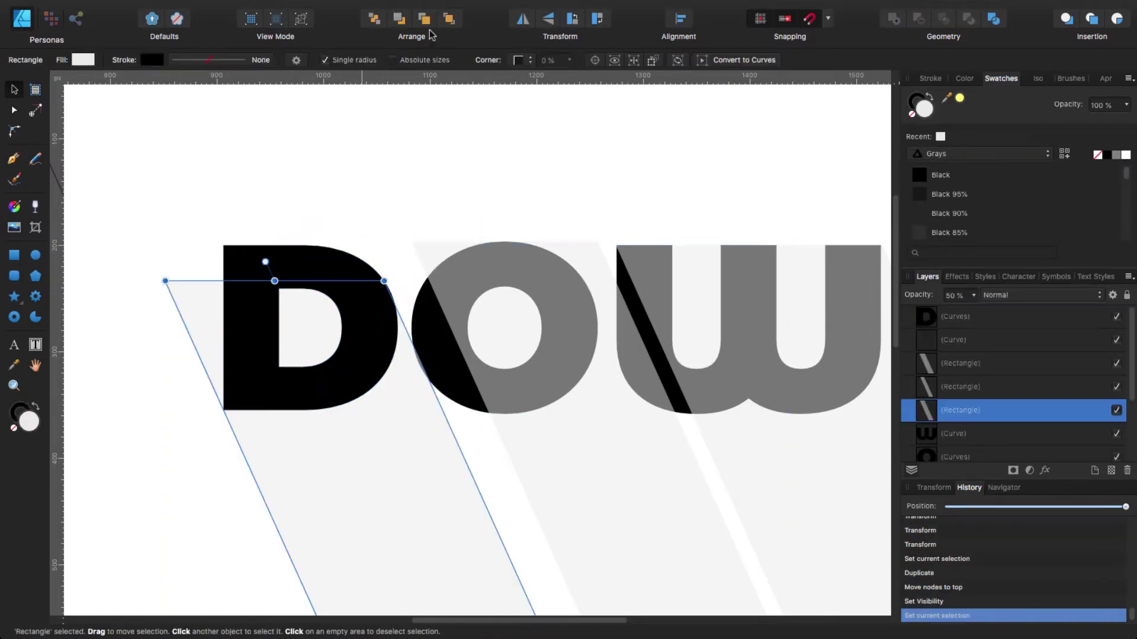
pyautogui.click(449, 21)
pyautogui.click(343, 264)
pyautogui.click(449, 20)
pyautogui.keyDown('shift'); pyautogui.click(190, 302); pyautogui.keyUp('shift')
pyautogui.click(919, 19)
# Delete the leftover nodes at the upper left and upper right of the D's shadow shape.
pyautogui.click(15, 110)
pyautogui.click(112, 219)
pyautogui.click(168, 283)
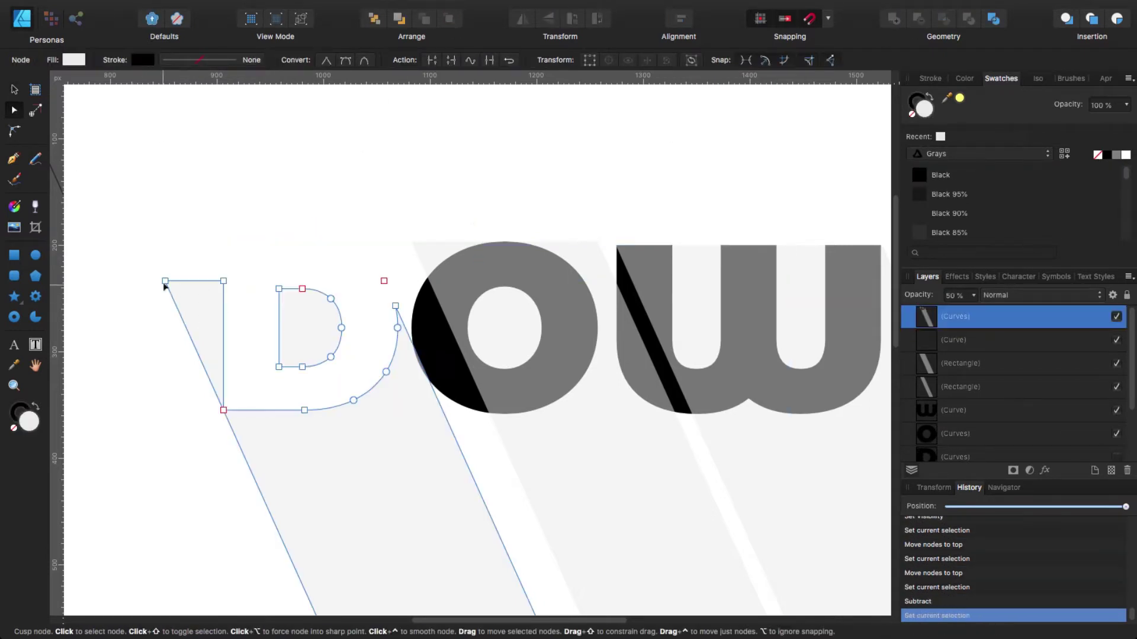
pyautogui.press('Delete')
pyautogui.click(385, 282)
pyautogui.press('Delete')
pyautogui.click(384, 282)
pyautogui.press('Delete')
pyautogui.click(15, 90)
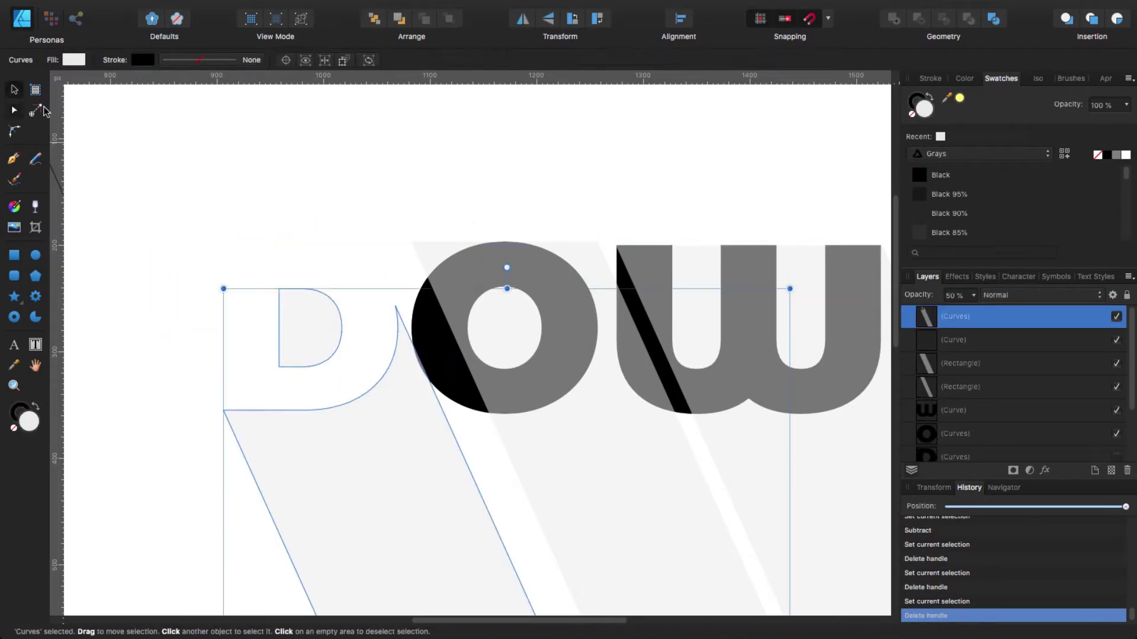
pyautogui.scroll(-3, 1011, 388)
pyautogui.moveTo(1011, 387); pyautogui.dragTo(1006, 360)
pyautogui.scroll(-3, 1000, 385)
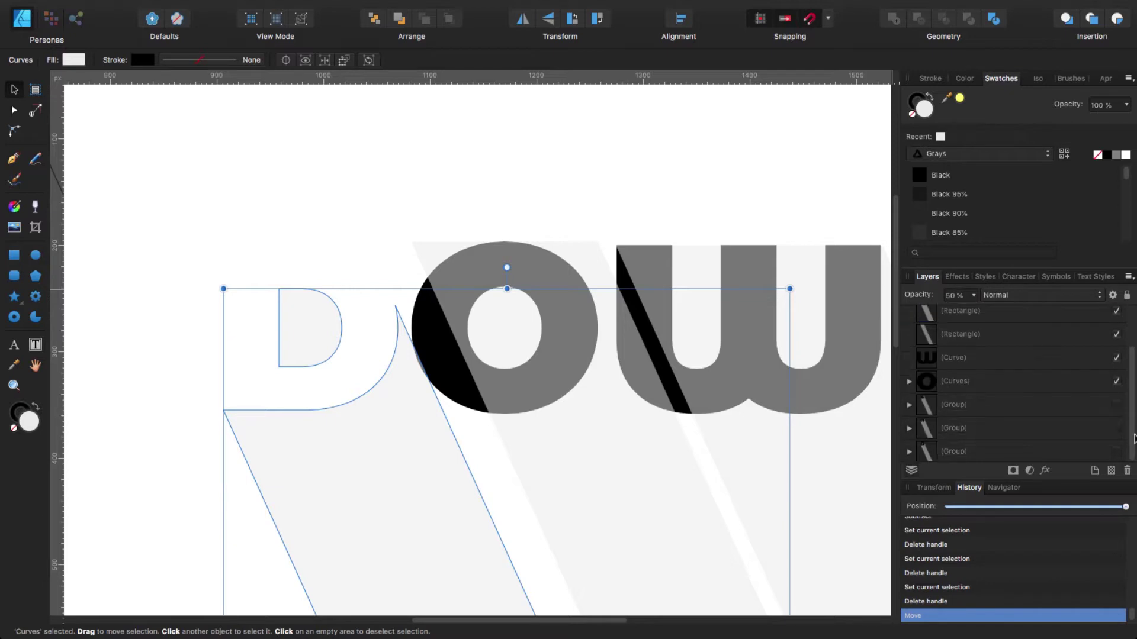
pyautogui.press('super+z')
# Show the hidden backup D and bring it to the front.
pyautogui.click(1030, 457)
pyautogui.click(1116, 457)
pyautogui.click(450, 21)
# Group the D with its trimmed shadow, send the group to the back and hide it.
pyautogui.keyDown('shift'); pyautogui.click(317, 472); pyautogui.keyUp('shift')
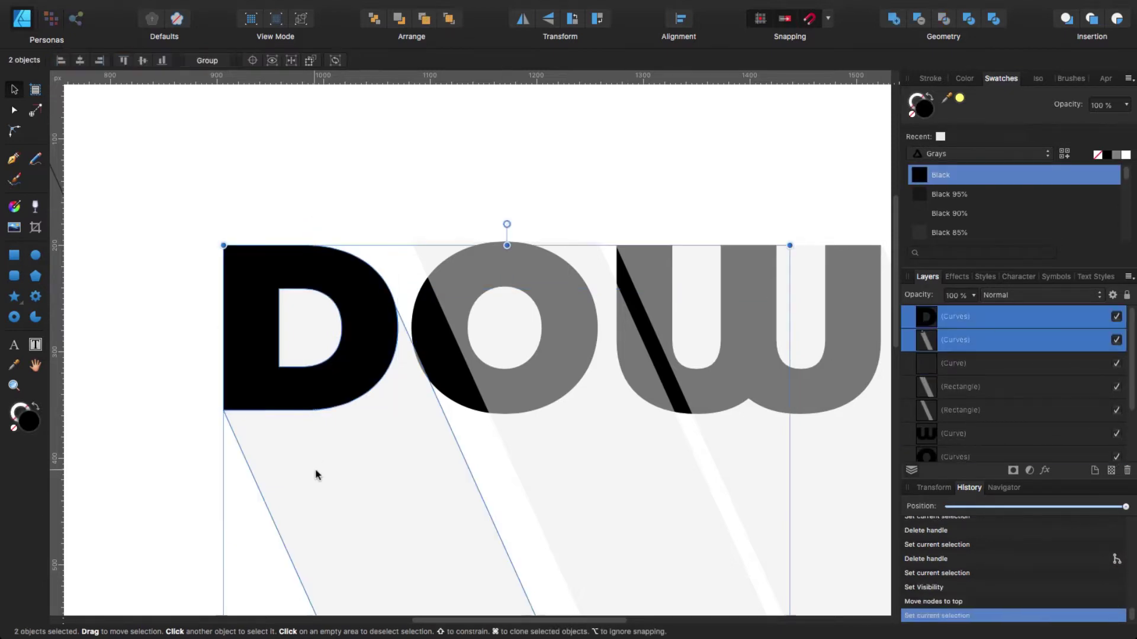
pyautogui.press('super+g')
pyautogui.press('super+shift+bracketleft')
pyautogui.click(1116, 453)
pyautogui.click(318, 330)
# Move the slanted rectangle of the O so its left edge touches the O's lower-left curve.
pyautogui.hscroll(5, 317, 329)
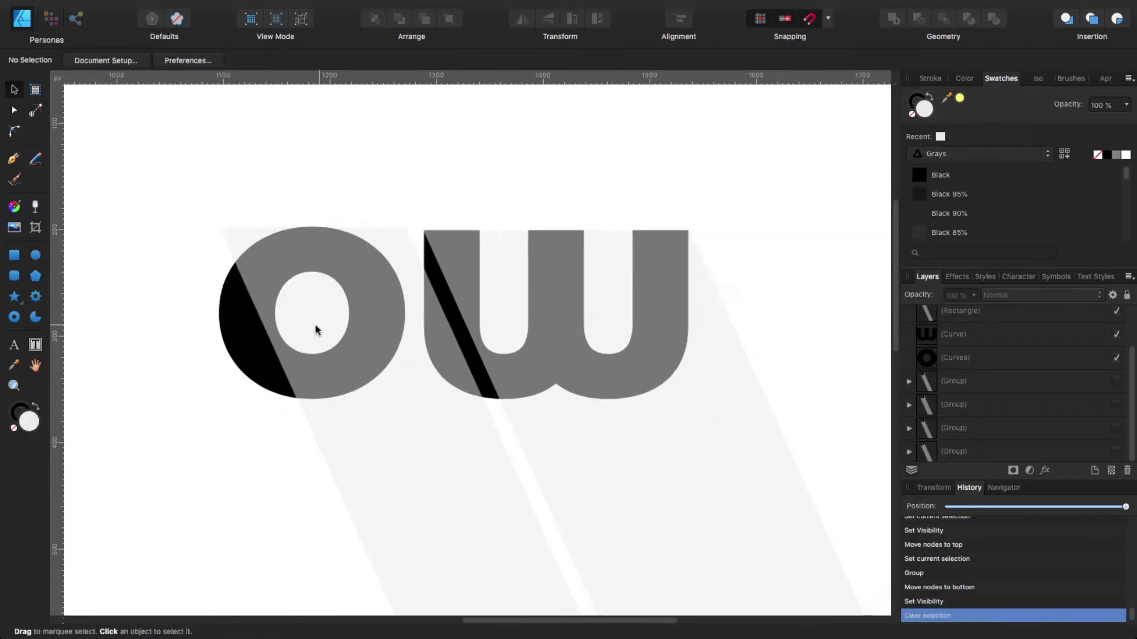
pyautogui.click(316, 327)
pyautogui.moveTo(228, 220); pyautogui.dragTo(232, 333)
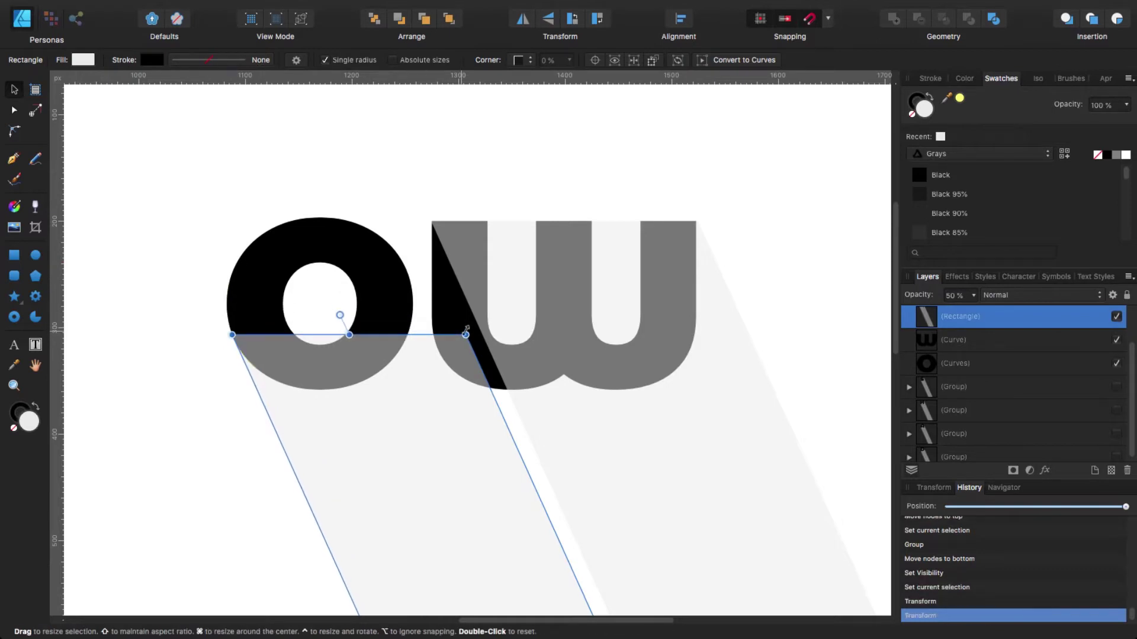
# Adjust the O's slanted rectangle to meet its upper-right curve, and place a hidden duplicate of the O at the back.
pyautogui.moveTo(466, 332); pyautogui.dragTo(401, 261)
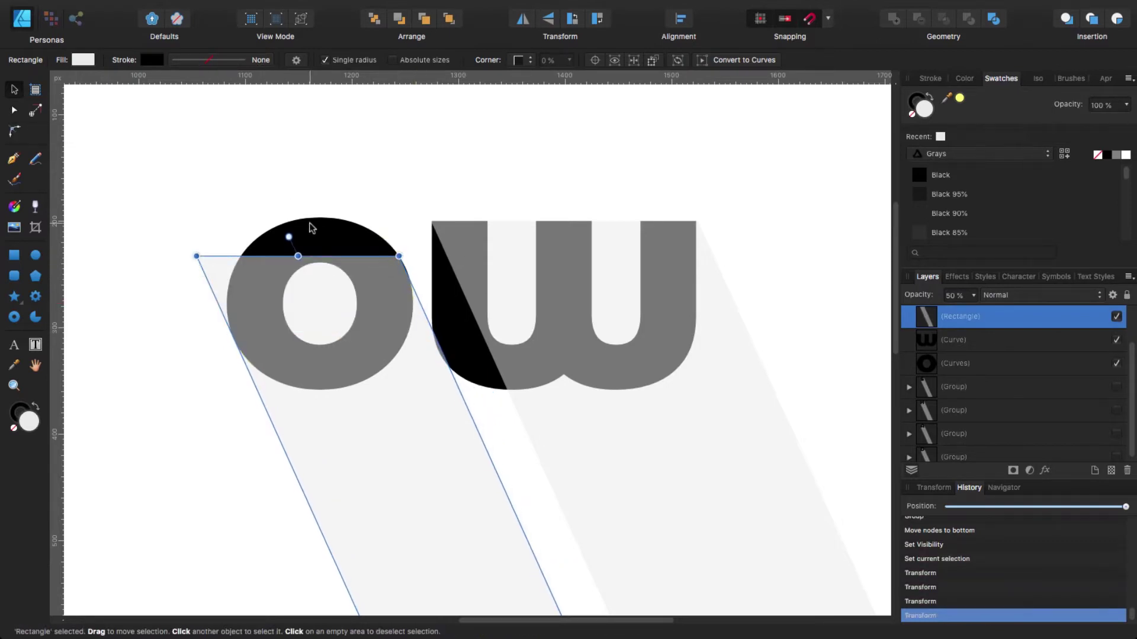
pyautogui.click(313, 230)
pyautogui.press('super+j')
pyautogui.click(450, 23)
pyautogui.moveTo(1131, 385); pyautogui.dragTo(1129, 449)
pyautogui.click(994, 363)
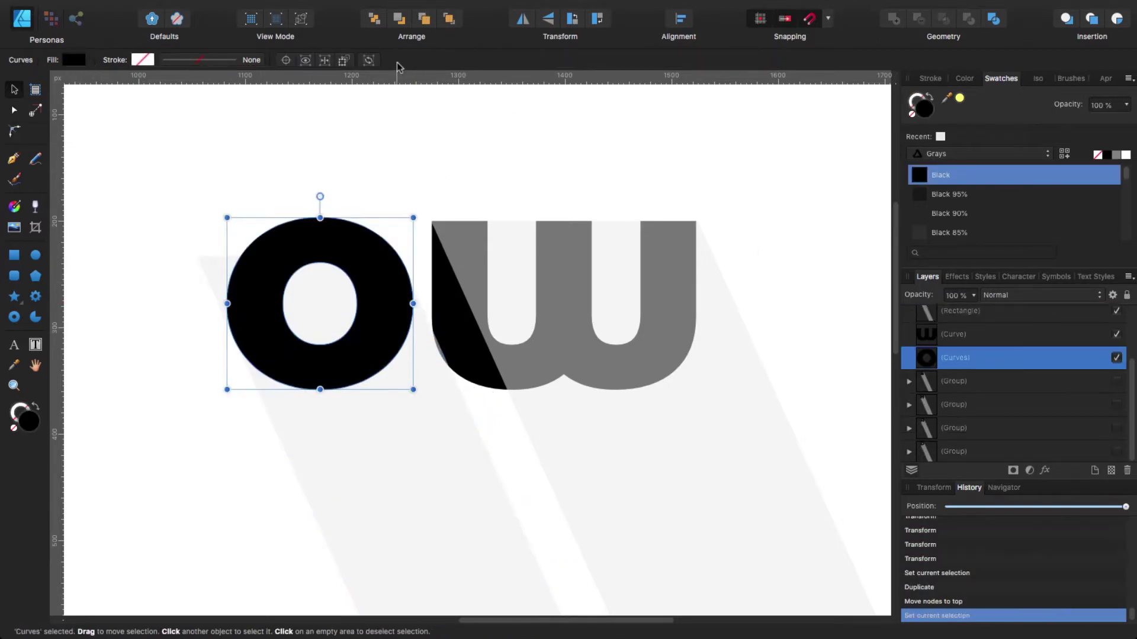
pyautogui.click(373, 25)
pyautogui.click(1115, 453)
# Place the O's slanted rectangle directly beneath the O and subtract the letter from it.
pyautogui.scroll(3, 971, 391)
pyautogui.click(955, 386)
pyautogui.click(449, 21)
pyautogui.click(399, 21)
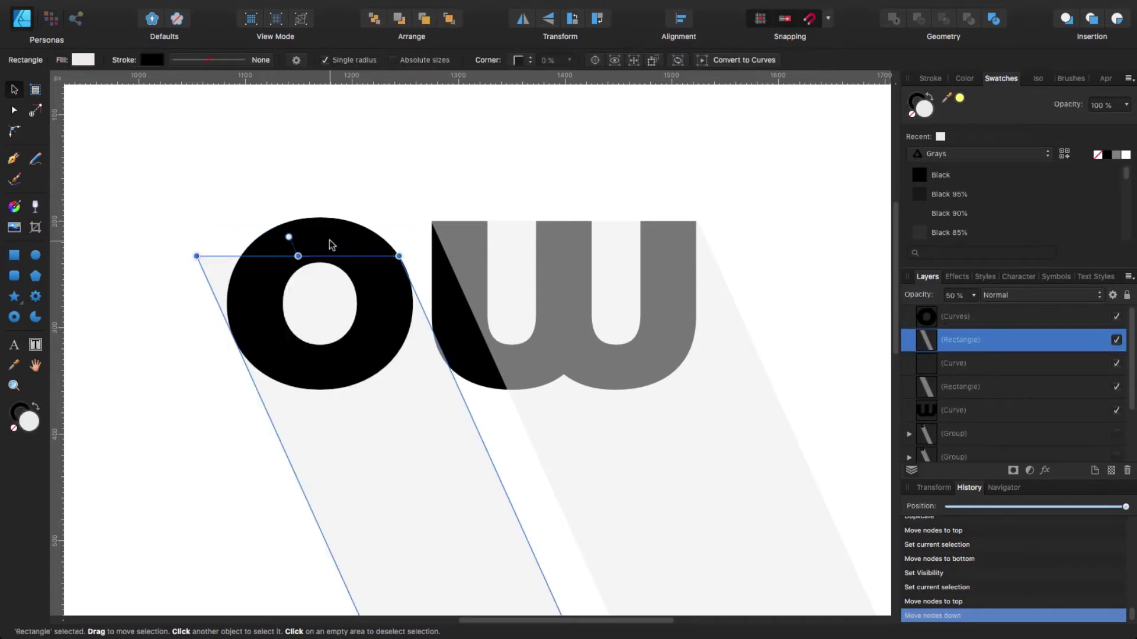
pyautogui.keyDown('shift'); pyautogui.click(329, 242); pyautogui.keyUp('shift')
pyautogui.click(918, 20)
# Delete the leftover nodes at the upper left and upper right of the O's shadow shape.
pyautogui.press('a')
pyautogui.moveTo(173, 228); pyautogui.dragTo(249, 340)
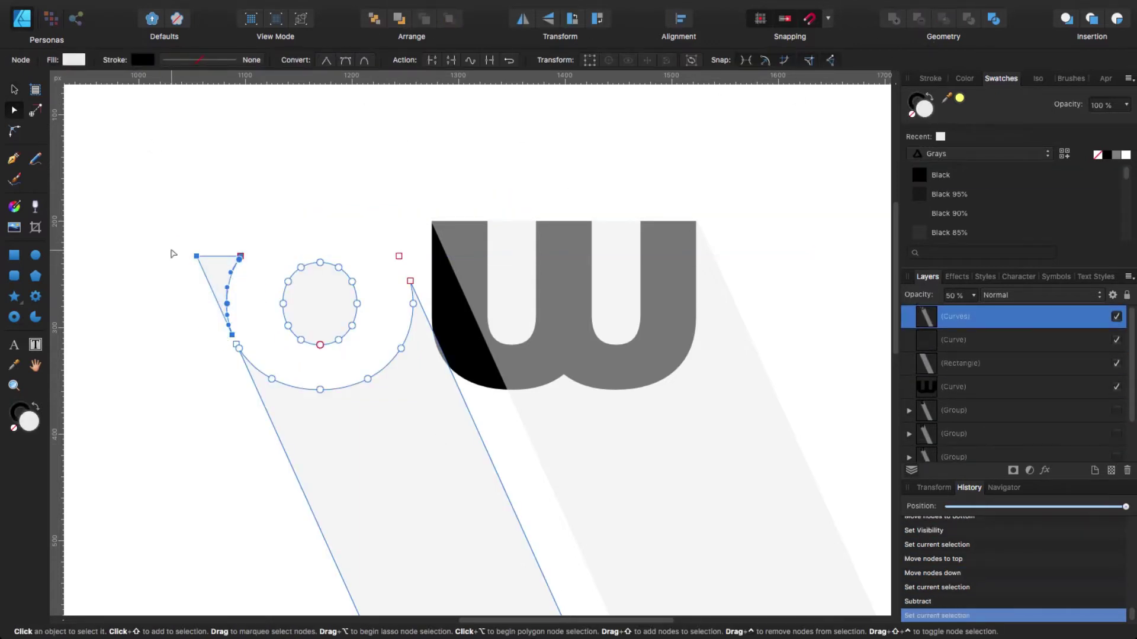
pyautogui.press('BackSpace')
pyautogui.click(398, 258)
pyautogui.press('BackSpace')
pyautogui.moveTo(371, 238); pyautogui.dragTo(405, 268)
pyautogui.press('BackSpace')
# Show the hidden backup O and bring it to the front.
pyautogui.click(14, 89)
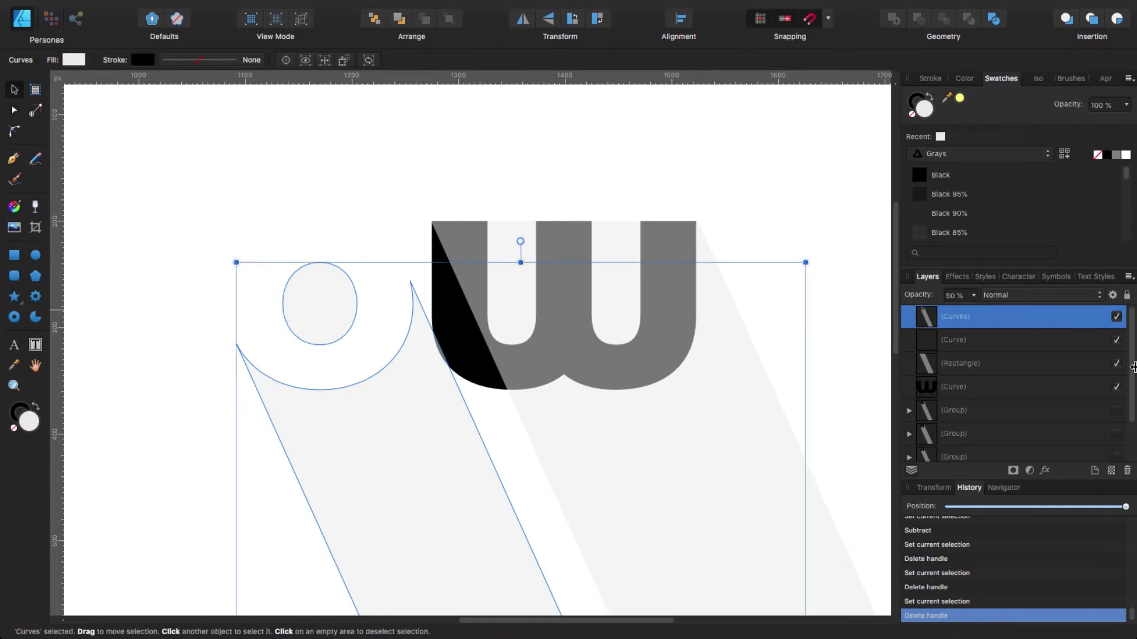
pyautogui.moveTo(1131, 364); pyautogui.dragTo(1130, 414)
pyautogui.click(1106, 453)
pyautogui.click(1115, 452)
pyautogui.click(449, 20)
# Group the O with its trimmed shadow, hide the group and send it to the back.
pyautogui.keyDown('shift'); pyautogui.click(367, 438); pyautogui.keyUp('shift')
pyautogui.click(211, 62)
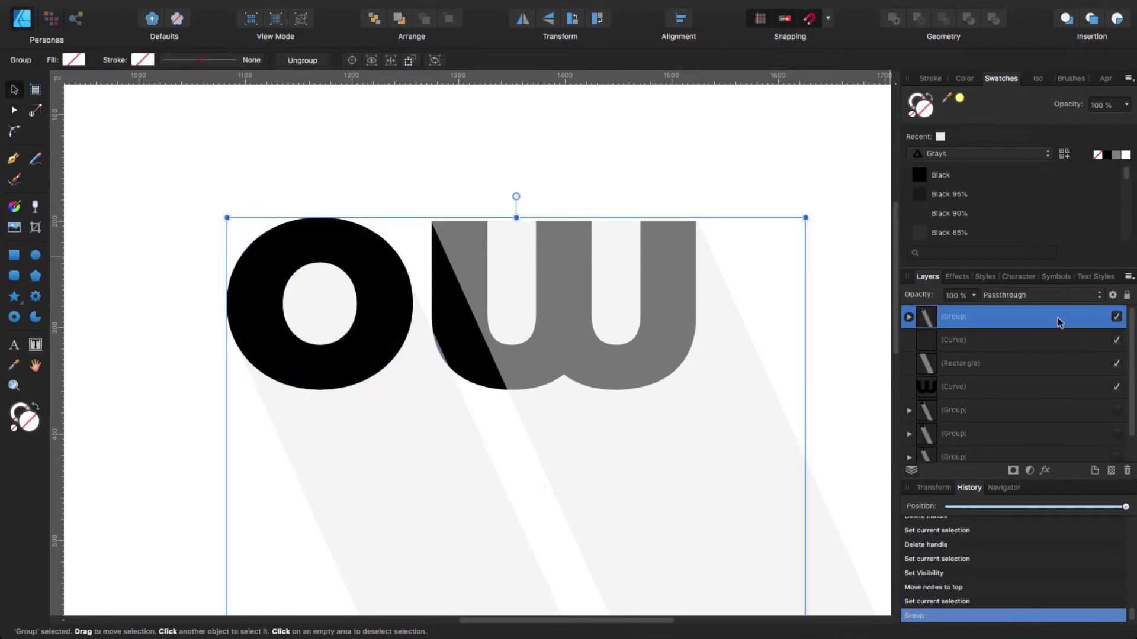
pyautogui.click(1115, 317)
pyautogui.click(379, 22)
# Fit the W's slanted rectangle so its edges meet the W's lower-left curve and upper-right corner.
pyautogui.click(475, 303)
pyautogui.moveTo(432, 221); pyautogui.dragTo(439, 350)
pyautogui.moveTo(756, 350); pyautogui.dragTo(696, 221)
pyautogui.moveTo(538, 221)
pyautogui.mouseDown()
pyautogui.moveTo(535, 211)
pyautogui.moveTo(538, 222)
pyautogui.mouseUp()
# Bring the W to the front, duplicate it, send the duplicate to the back and hide it.
pyautogui.click(957, 343)
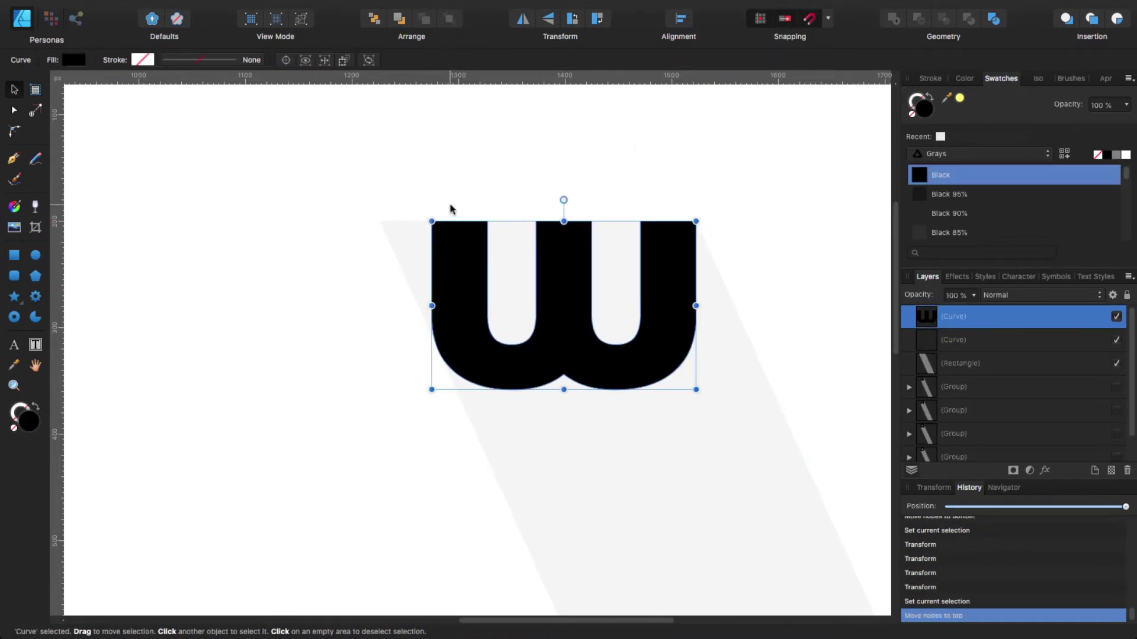
pyautogui.press('super+j')
pyautogui.press('super+shift+bracketleft')
pyautogui.click(1116, 450)
# Try to subtract the W from its slanted rectangle and delete the leftover nodes at the upper left.
pyautogui.scroll(10, 1107, 438)
pyautogui.click(967, 319)
pyautogui.keyDown('shift'); pyautogui.click(691, 458); pyautogui.keyUp('shift')
pyautogui.press('super+alt+s')
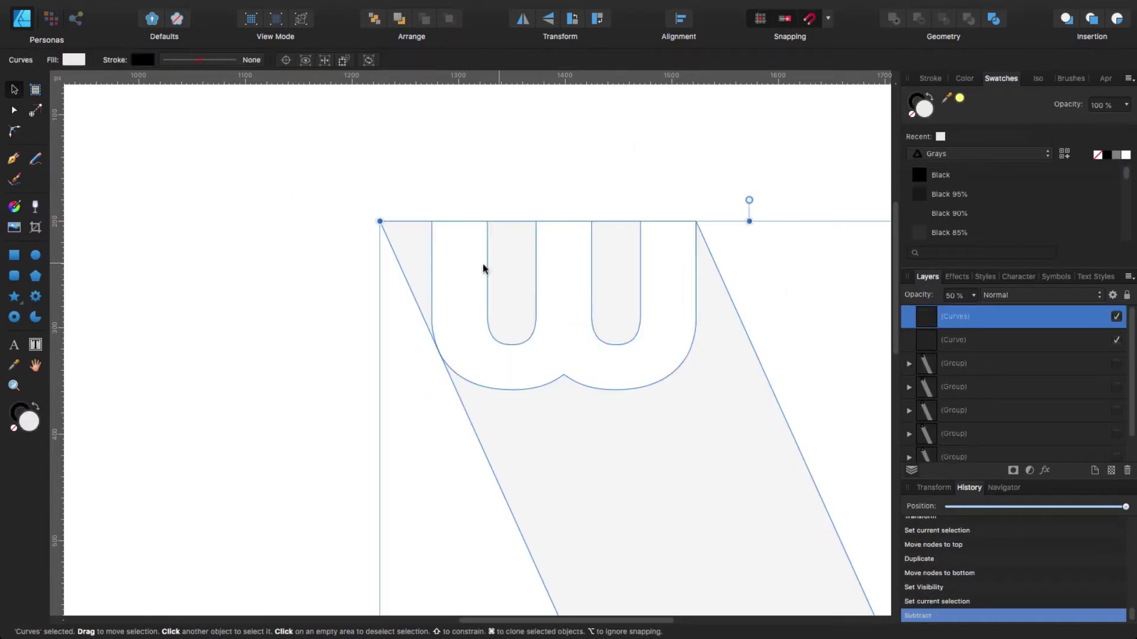
pyautogui.press('a')
pyautogui.click(357, 219)
pyautogui.click(413, 259)
pyautogui.moveTo(358, 199); pyautogui.dragTo(432, 278)
pyautogui.press('Delete')
# Undo the node deletion, the W's subtraction and the hiding of the backup W.
pyautogui.press('super+z')
pyautogui.press('super+z')
pyautogui.press('super+z')
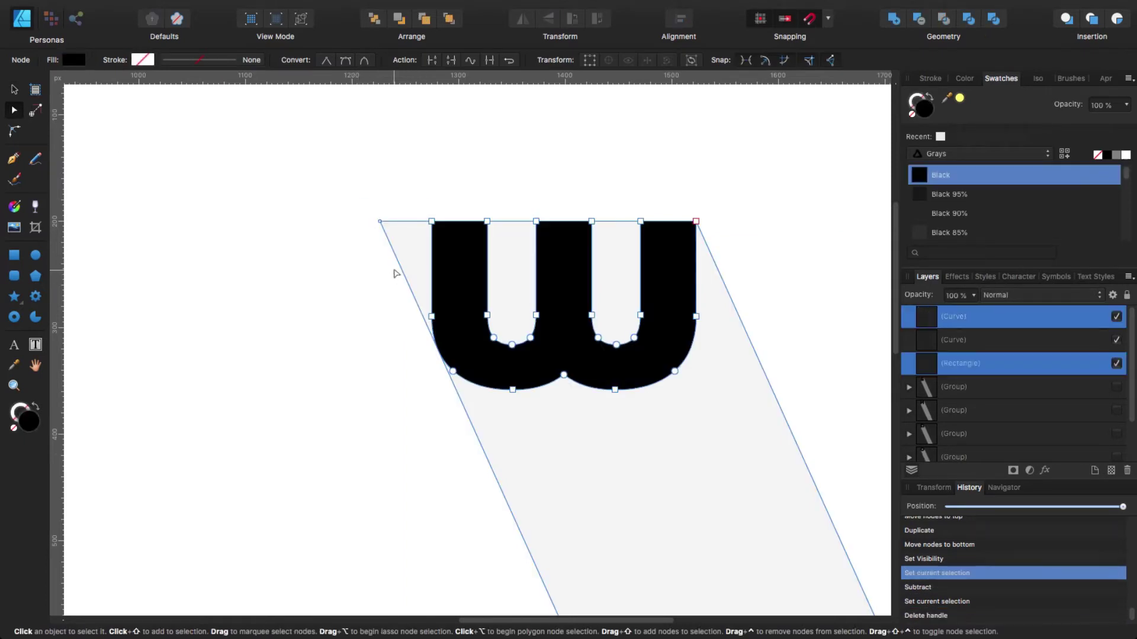
pyautogui.press('super+z')
pyautogui.press('super+z')
# Align the slanted rectangle's top edge with the top of the W and subtract the W from it.
pyautogui.press('v')
pyautogui.click(552, 428)
pyautogui.moveTo(538, 222); pyautogui.dragTo(539, 221)
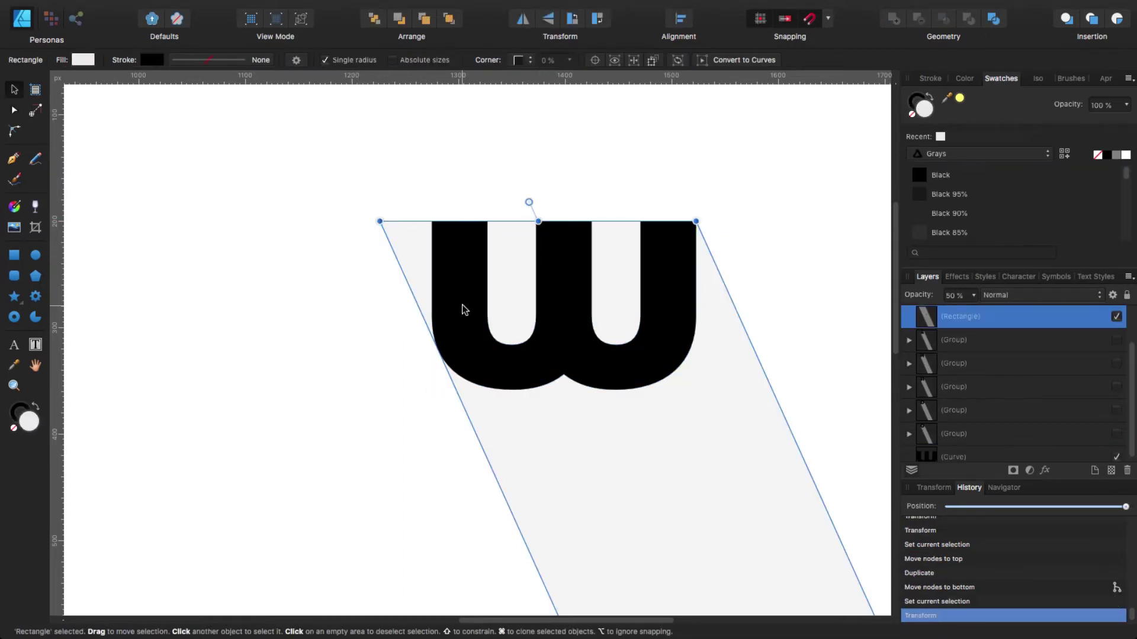
pyautogui.keyDown('shift'); pyautogui.click(465, 310); pyautogui.keyUp('shift')
pyautogui.click(454, 324)
pyautogui.keyDown('shift'); pyautogui.click(632, 598); pyautogui.keyUp('shift')
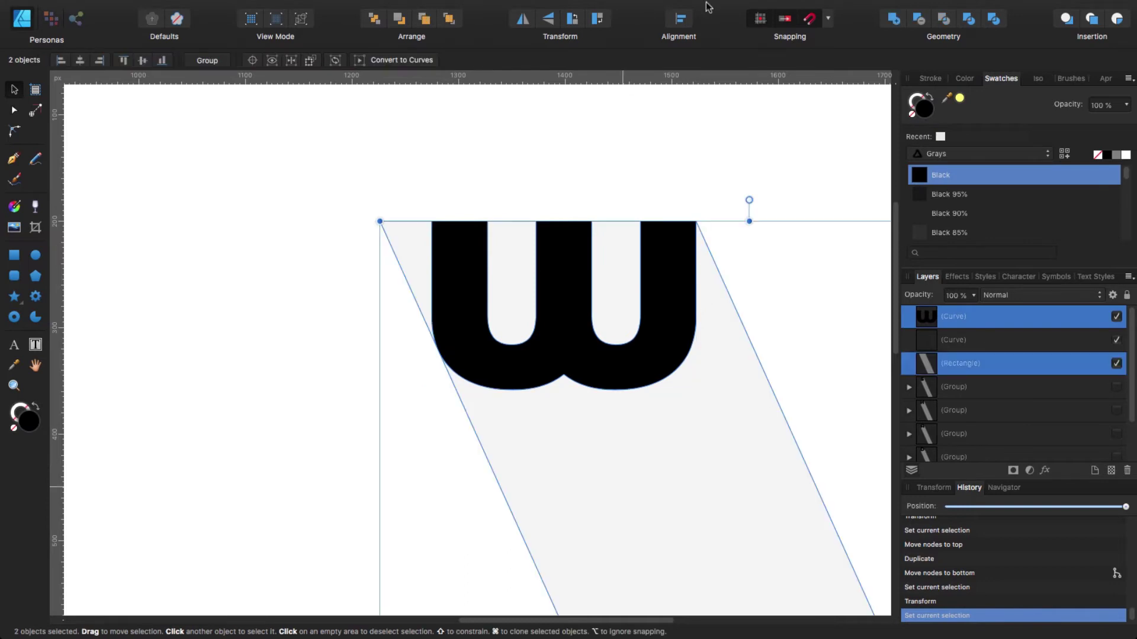
pyautogui.click(919, 18)
# Hide the backup W and delete the leftover nodes on the left side of the W's shadow shape.
pyautogui.press('a')
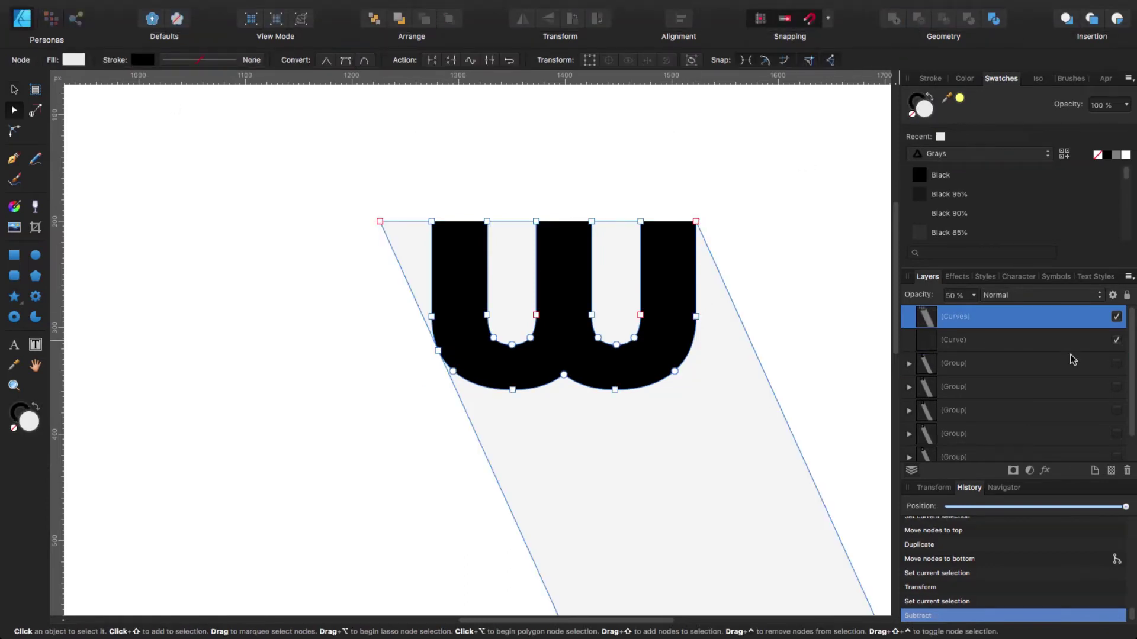
pyautogui.scroll(-3, 1073, 360)
pyautogui.click(1116, 452)
pyautogui.moveTo(342, 202); pyautogui.dragTo(448, 260)
pyautogui.press('Delete')
pyautogui.moveTo(412, 301); pyautogui.dragTo(448, 331)
pyautogui.press('Delete')
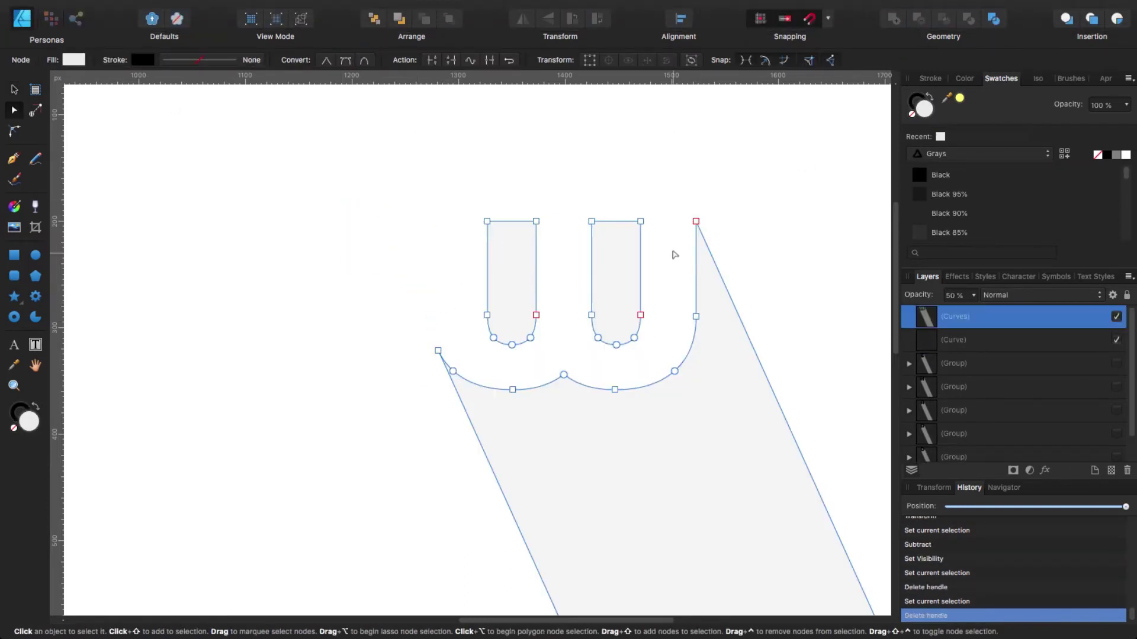
# Move the slanted guide line so its upper end sits on the top-left corner of the W's first counter.
pyautogui.press('super+minus')
pyautogui.press('super+minus')
pyautogui.press('v')
pyautogui.moveTo(152, 205); pyautogui.dragTo(496, 309)
pyautogui.press('super+equal')
pyautogui.press('super+equal')
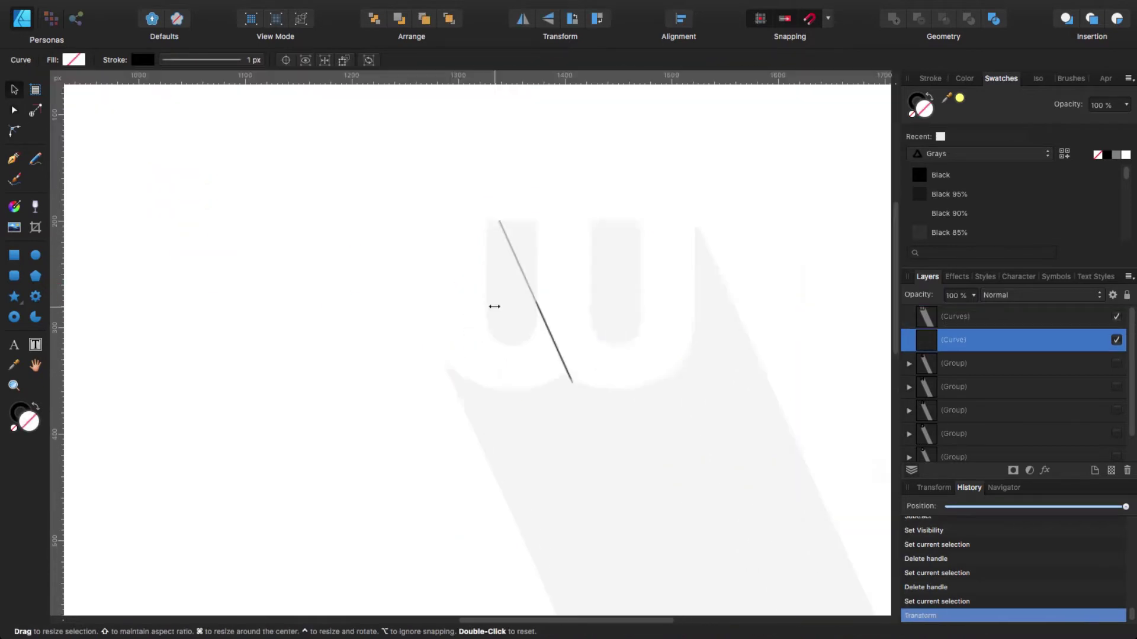
pyautogui.press('super+equal')
pyautogui.hscroll(-10, 545, 391)
pyautogui.scroll(4, 544, 391)
pyautogui.hscroll(12, 544, 393)
pyautogui.moveTo(496, 228); pyautogui.dragTo(465, 229)
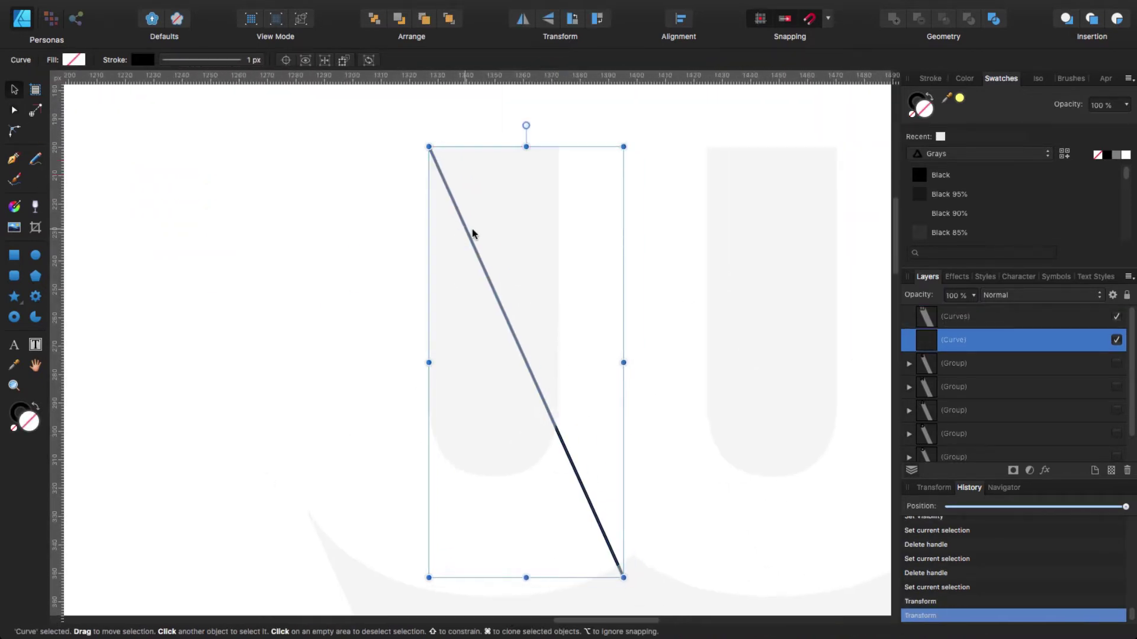
# Try moving the top-right node of the W's first counter shape straight down, and undo it.
pyautogui.doubleClick(471, 228)
pyautogui.moveTo(559, 147); pyautogui.dragTo(560, 408)
pyautogui.press('super+z')
pyautogui.press('super+z')
pyautogui.press('super+z')
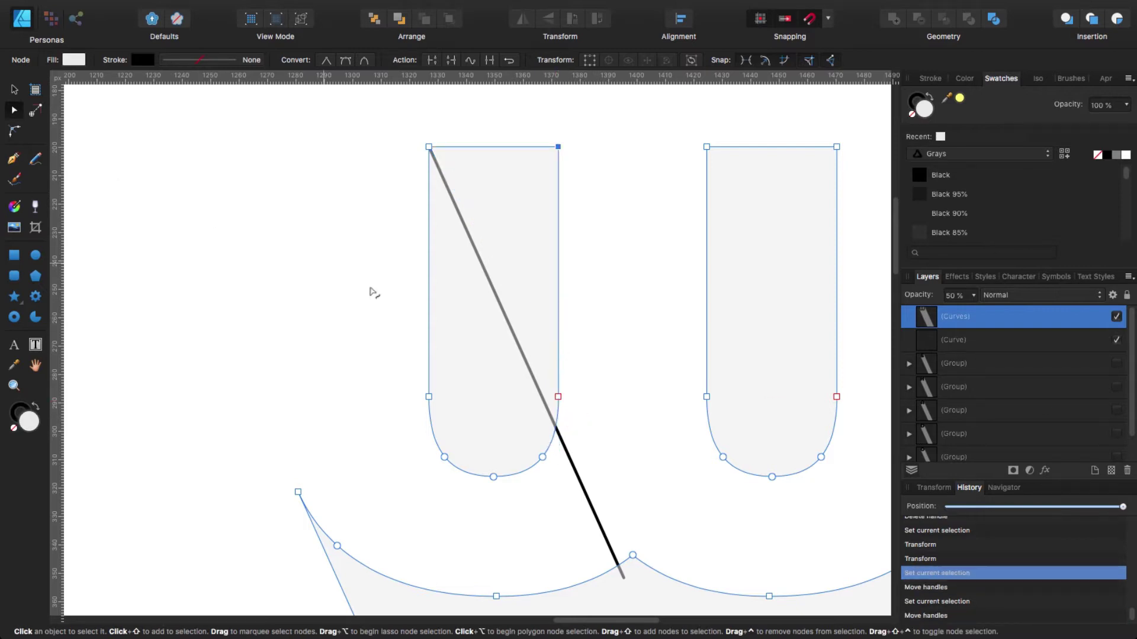
# Draw a closed triangle with the Pen tool from the guide line's upper end, past the counter's top-right corner, to the line's lower end.
pyautogui.press('v')
pyautogui.click(580, 489)
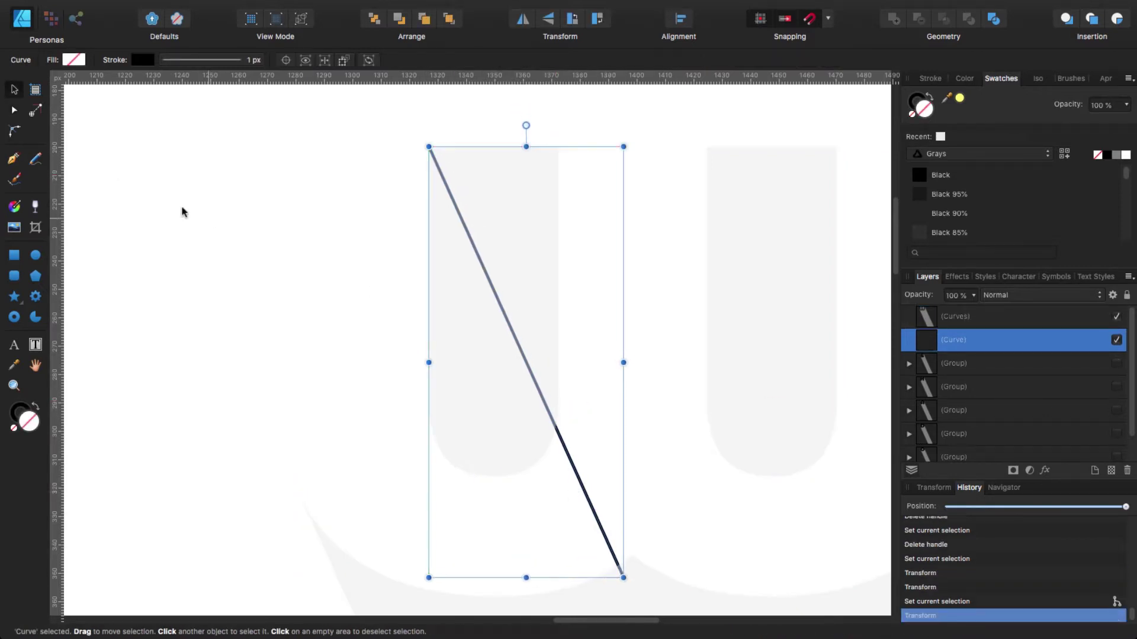
pyautogui.press('p')
pyautogui.click(429, 146)
pyautogui.click(615, 146)
pyautogui.click(623, 577)
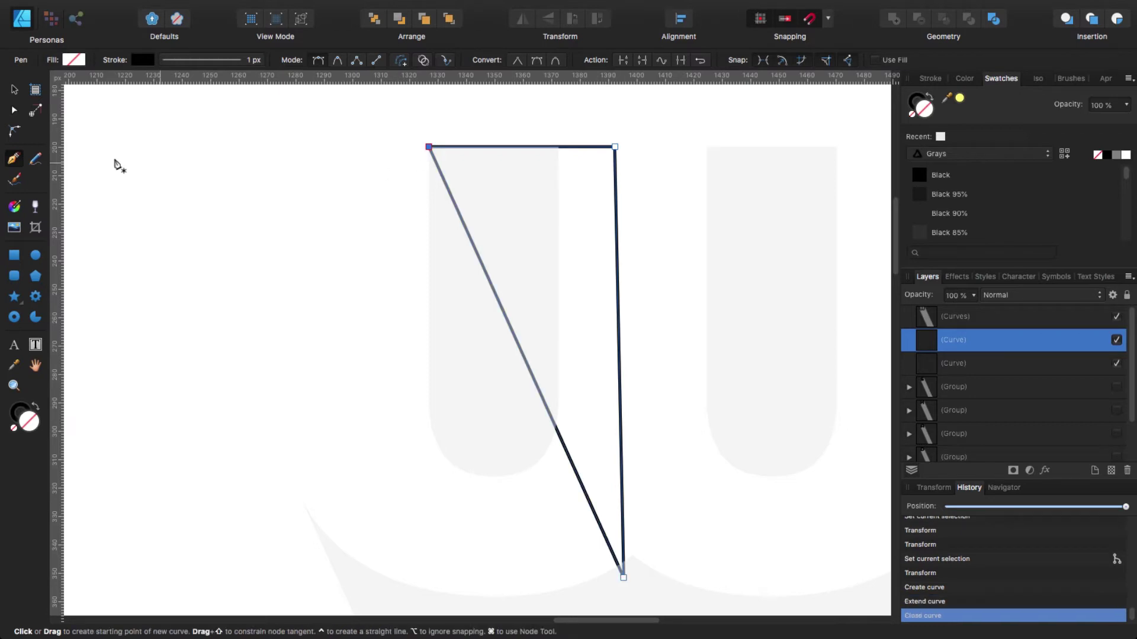
# Fill the triangle with black and bring it to the front.
pyautogui.press('v')
pyautogui.click(504, 349)
pyautogui.click(74, 59)
pyautogui.click(224, 179)
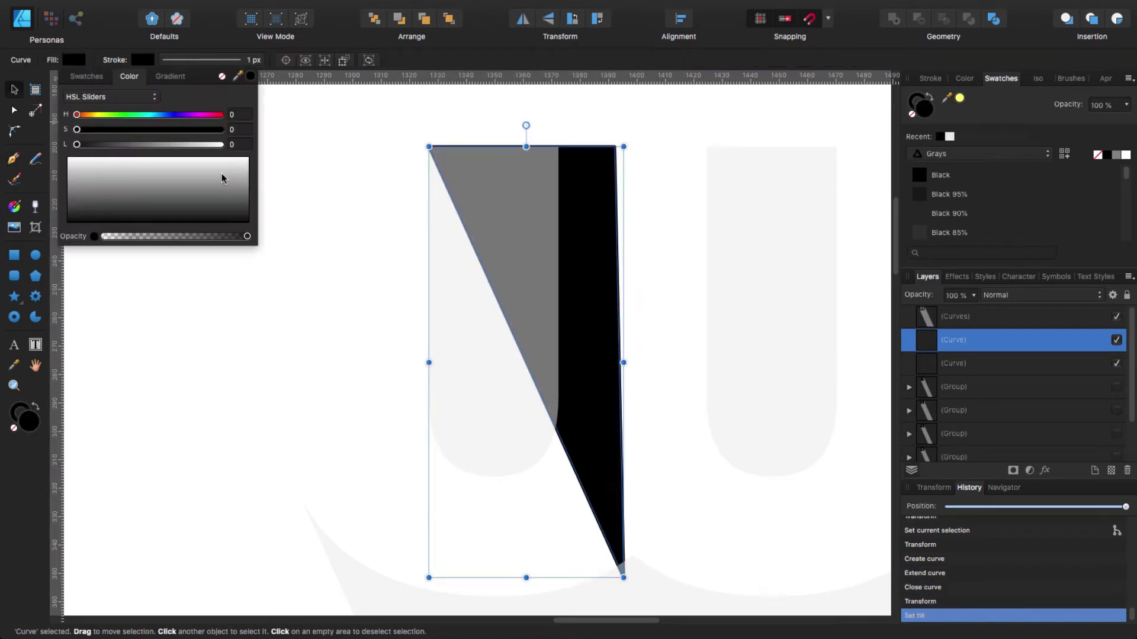
pyautogui.click(332, 196)
pyautogui.click(497, 201)
pyautogui.click(449, 18)
# Shorten the triangle by moving its lower node up along the guide line to just below the first counter.
pyautogui.keyDown('shift'); pyautogui.click(458, 384); pyautogui.keyUp('shift')
pyautogui.click(616, 489)
pyautogui.moveTo(524, 576)
pyautogui.mouseDown()
pyautogui.moveTo(521, 559)
pyautogui.moveTo(524, 577)
pyautogui.mouseUp()
pyautogui.click(14, 110)
pyautogui.moveTo(623, 578); pyautogui.dragTo(583, 486)
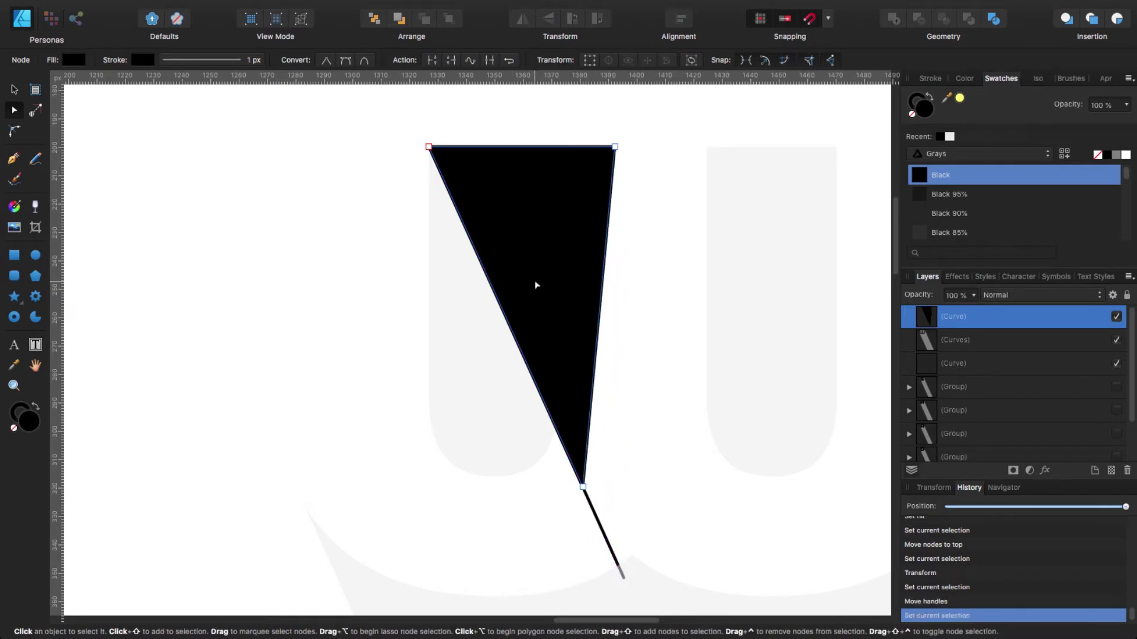
# Duplicate the triangle and place the copy over the W's second counter.
pyautogui.press('v')
pyautogui.press('super+j')
pyautogui.moveTo(555, 190); pyautogui.dragTo(832, 198)
# Try subtracting the first triangle from the W's shadow shape, and undo it.
pyautogui.click(437, 336)
pyautogui.keyDown('shift'); pyautogui.click(582, 257); pyautogui.keyUp('shift')
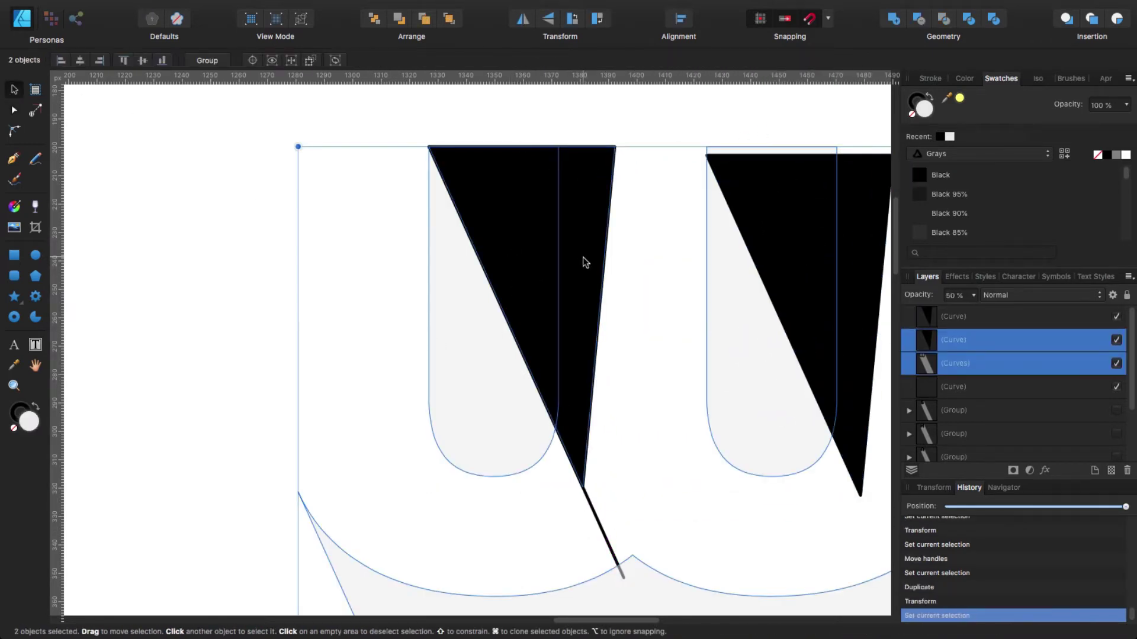
pyautogui.click(918, 19)
pyautogui.press('super+z')
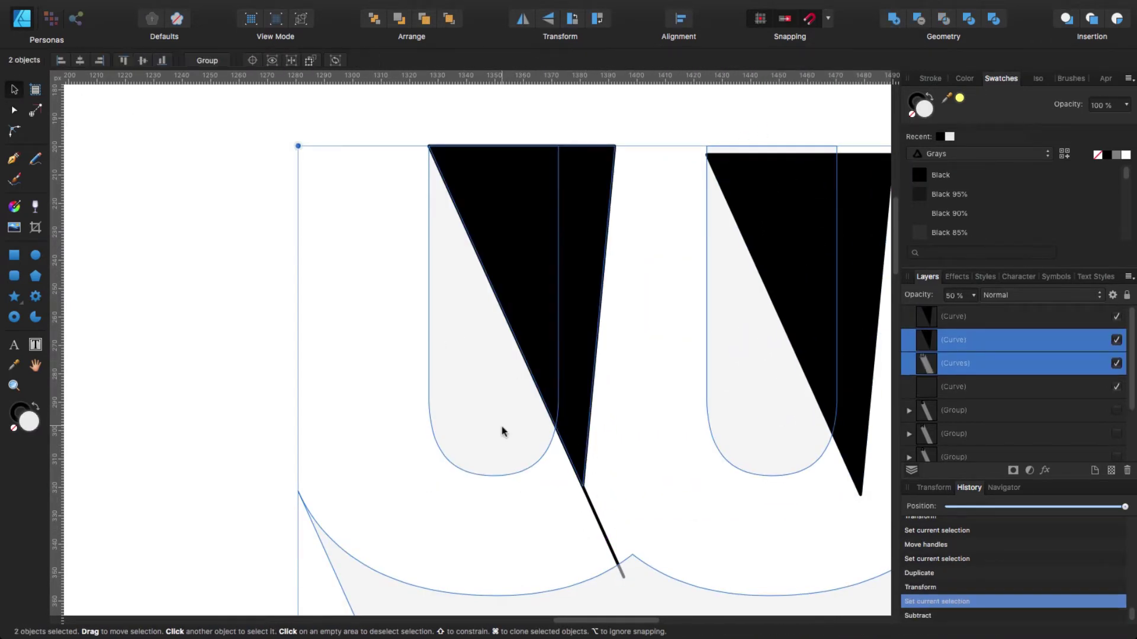
# Subtract the first triangle from the W's shadow shape.
pyautogui.click(502, 431)
pyautogui.click(581, 282)
pyautogui.keyDown('shift'); pyautogui.click(388, 583); pyautogui.keyUp('shift')
pyautogui.click(918, 18)
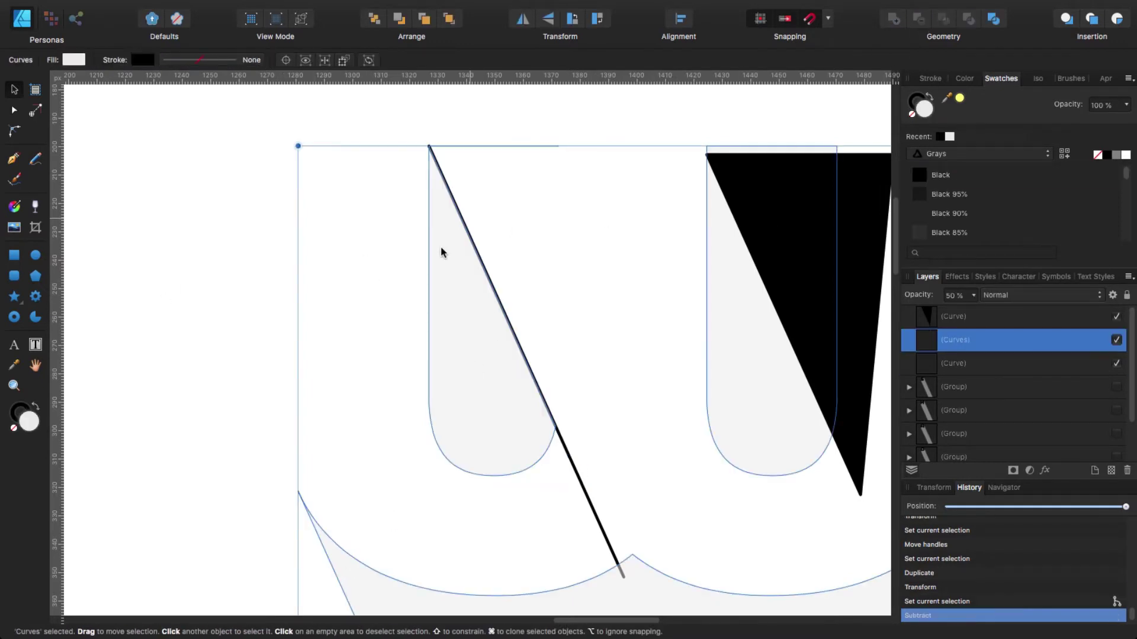
# Try subtracting the second triangle from the W's shadow shape, and undo it.
pyautogui.hscroll(5, 442, 253)
pyautogui.scroll(2, 441, 253)
pyautogui.click(584, 393)
pyautogui.keyDown('shift'); pyautogui.click(525, 401); pyautogui.keyUp('shift')
pyautogui.click(918, 19)
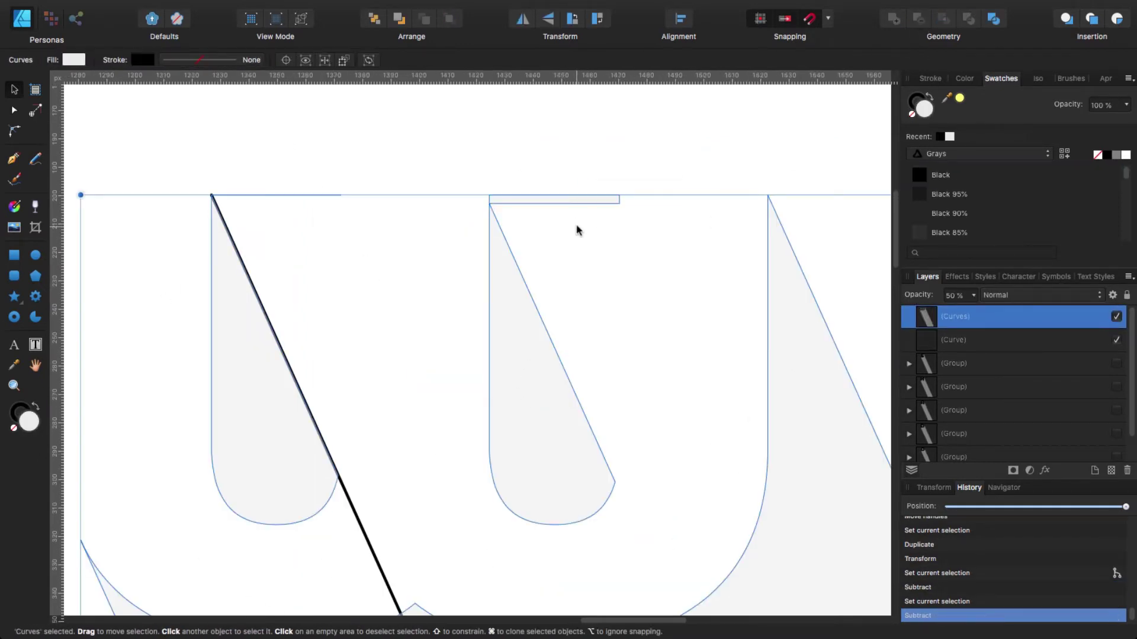
pyautogui.press('super+z')
# Move the second triangle slightly up, try subtracting it from the shadow shape again, and undo the subtraction.
pyautogui.click(653, 290)
pyautogui.moveTo(640, 319); pyautogui.dragTo(638, 301)
pyautogui.keyDown('shift'); pyautogui.click(535, 373); pyautogui.keyUp('shift')
pyautogui.click(919, 19)
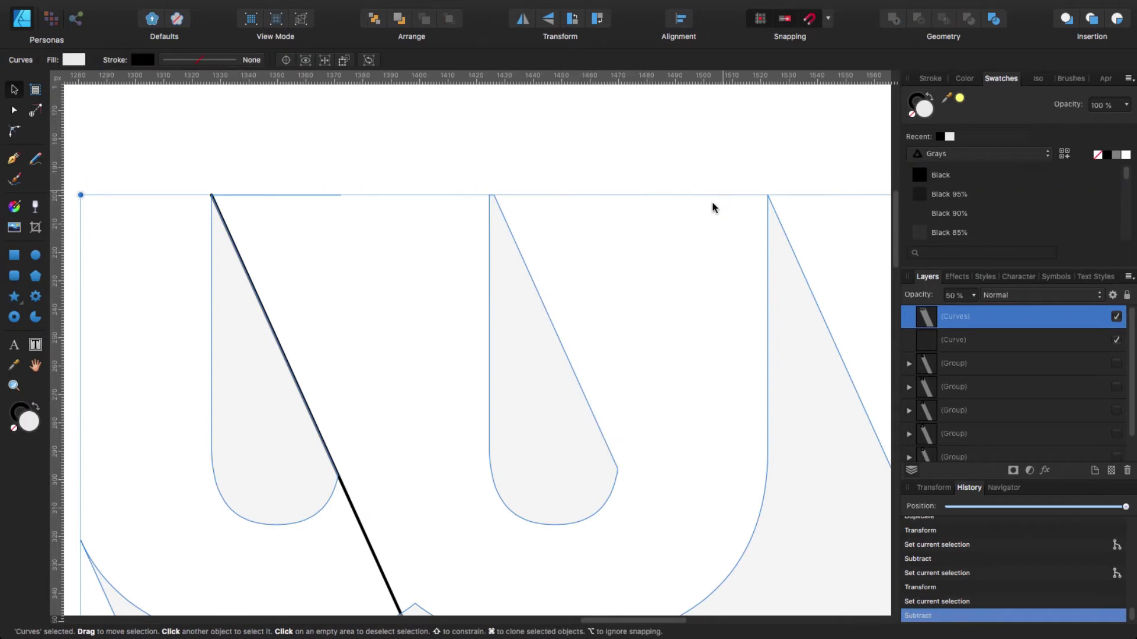
pyautogui.press('super+z')
# Align the second triangle with the second counter's top-left corner and subtract it from the W's shadow shape.
pyautogui.scroll(4, 561, 234)
pyautogui.click(718, 302)
pyautogui.moveTo(718, 302); pyautogui.dragTo(734, 316)
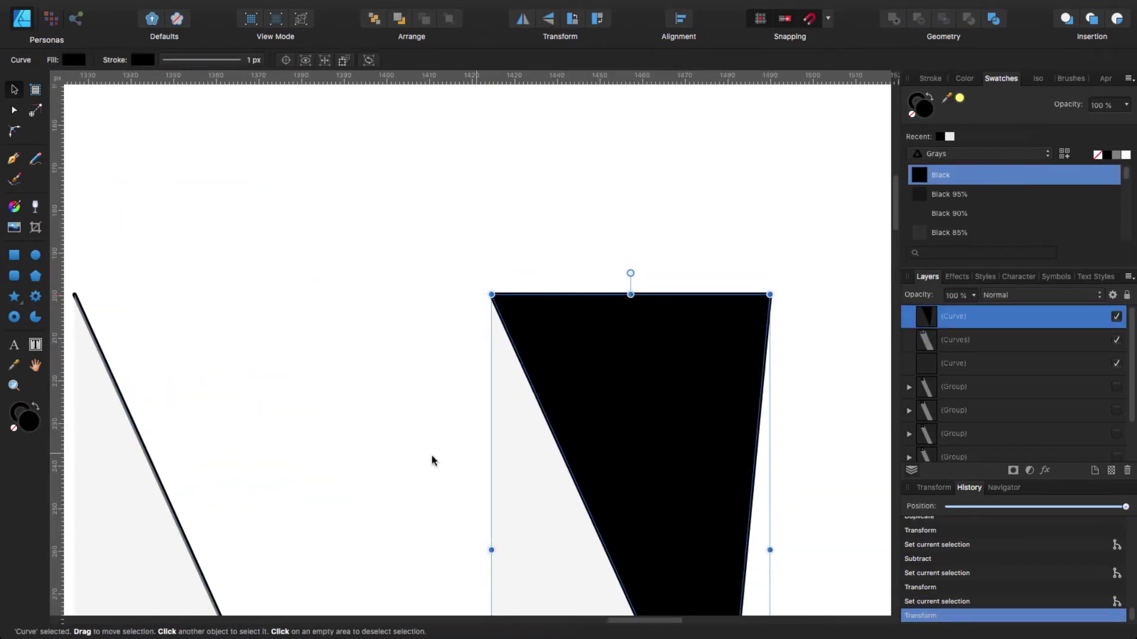
pyautogui.keyDown('shift'); pyautogui.click(516, 468); pyautogui.keyUp('shift')
pyautogui.click(918, 18)
# Delete the leftover top-right nodes of both counter shapes in the W's shadow.
pyautogui.press('super+minus')
pyautogui.press('super+minus')
pyautogui.click(14, 110)
pyautogui.click(406, 330)
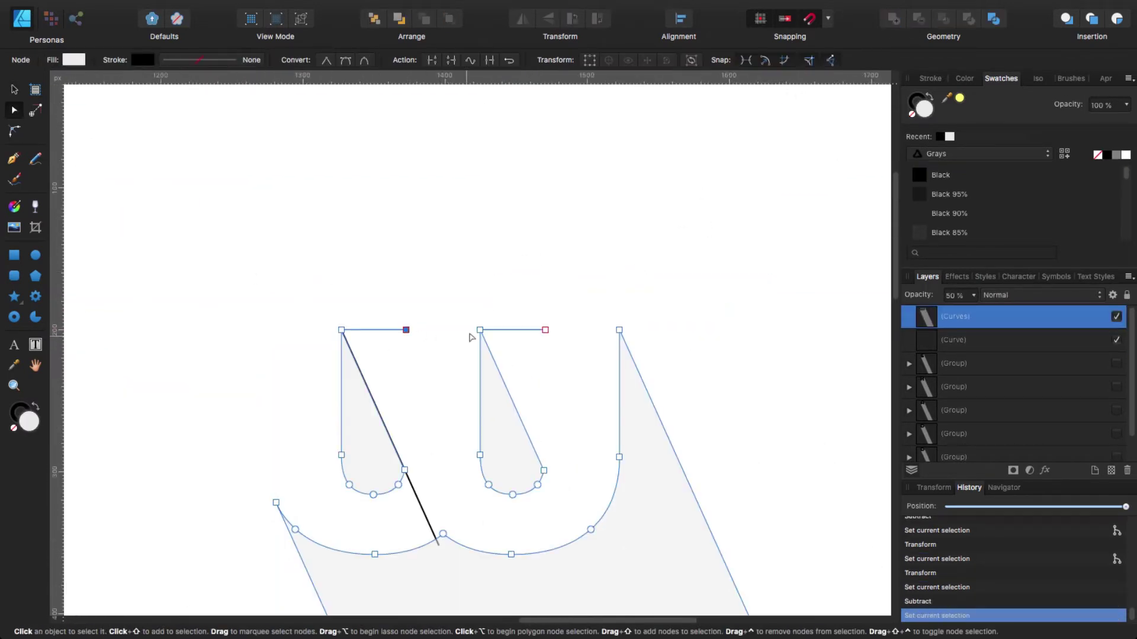
pyautogui.press('Delete')
pyautogui.click(554, 329)
pyautogui.click(544, 330)
pyautogui.press('Delete')
pyautogui.click(544, 330)
pyautogui.press('Delete')
# Move the slanted guide line off the W's shadow and delete it.
pyautogui.click(450, 373)
pyautogui.press('v')
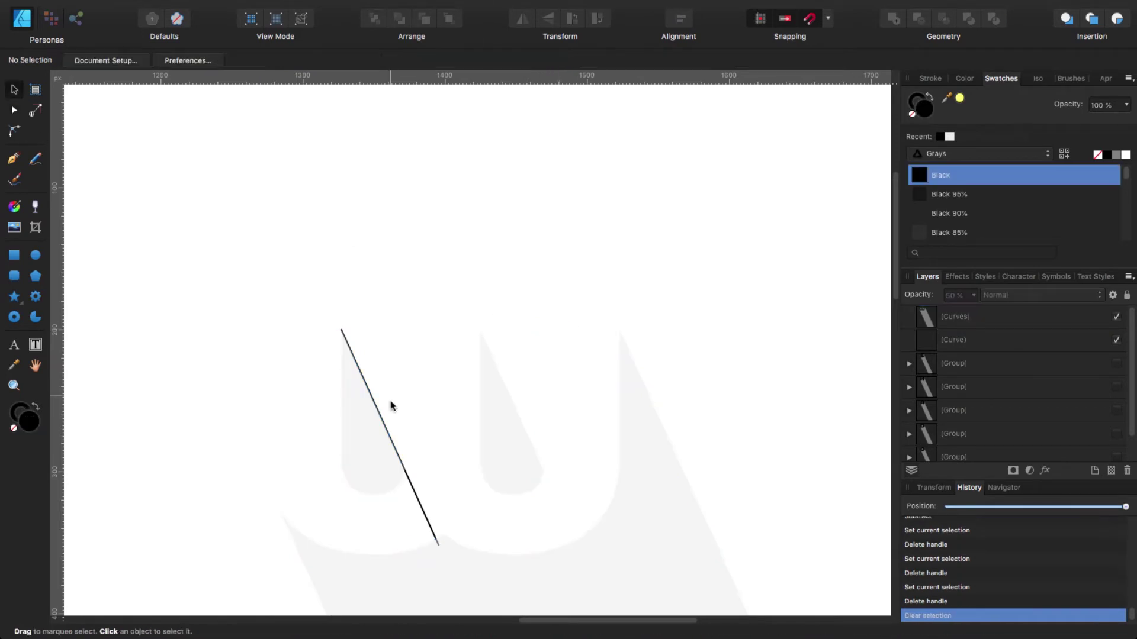
pyautogui.moveTo(416, 492); pyautogui.dragTo(548, 305)
pyautogui.press('Delete')
# Show the backup W, bring it to the front and group it with its trimmed shadow.
pyautogui.press('super+minus')
pyautogui.press('super+minus')
pyautogui.scroll(-2, 1115, 459)
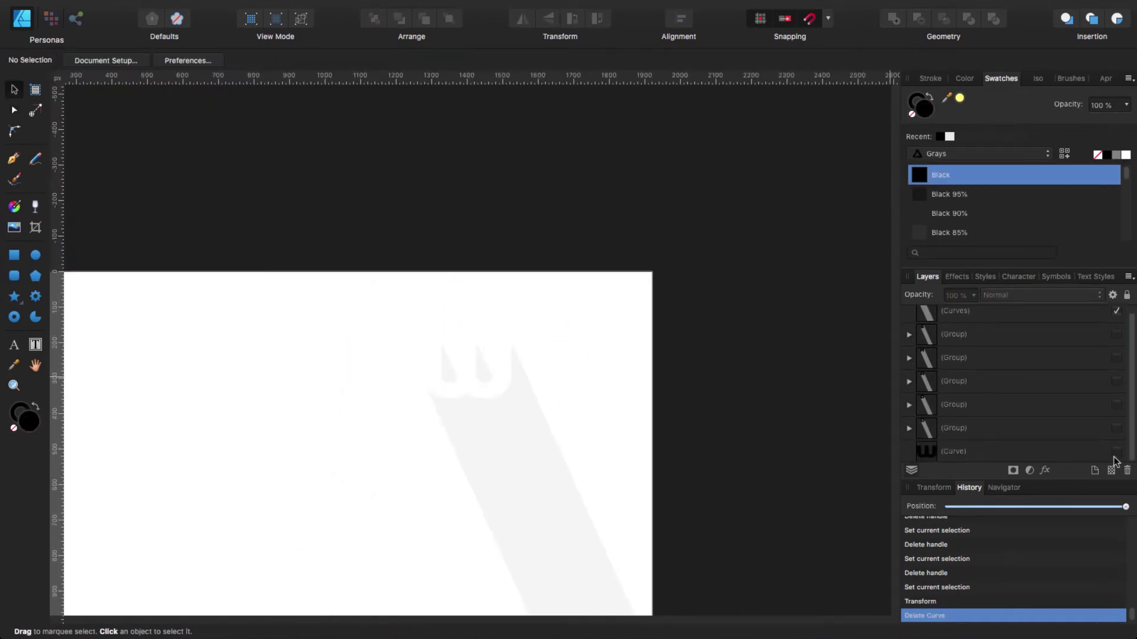
pyautogui.click(1115, 453)
pyautogui.click(954, 452)
pyautogui.click(449, 19)
pyautogui.keyDown('shift'); pyautogui.click(502, 459); pyautogui.keyUp('shift')
pyautogui.click(212, 61)
# Make all the hidden letter groups visible and clear the selection.
pyautogui.keyDown('shift'); pyautogui.click(957, 435); pyautogui.keyUp('shift')
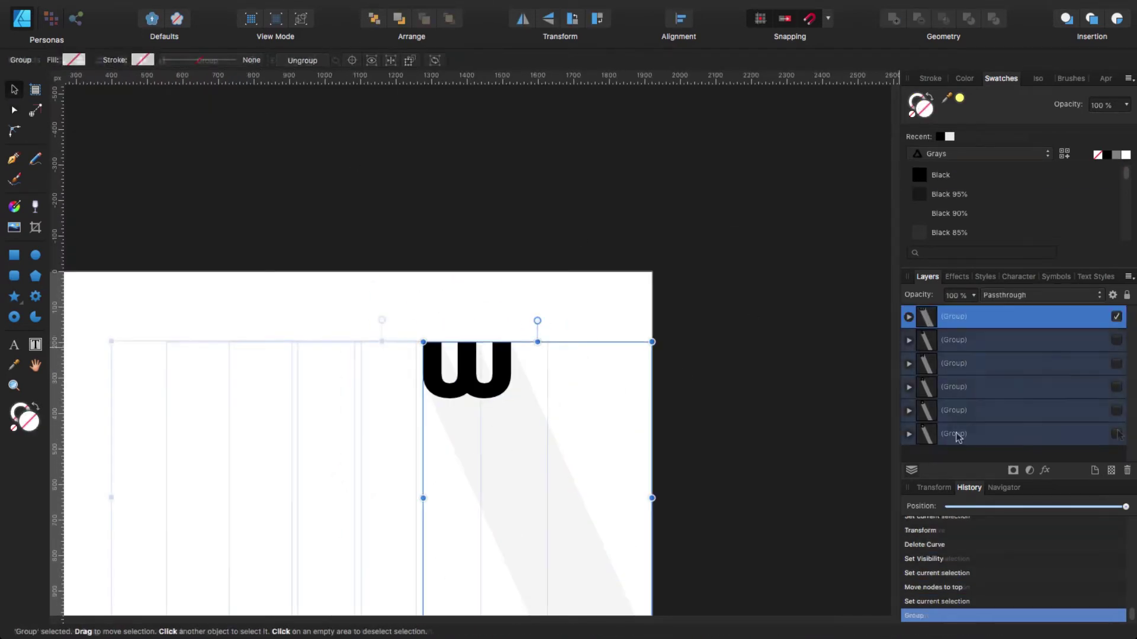
pyautogui.click(1116, 434)
pyautogui.click(643, 222)
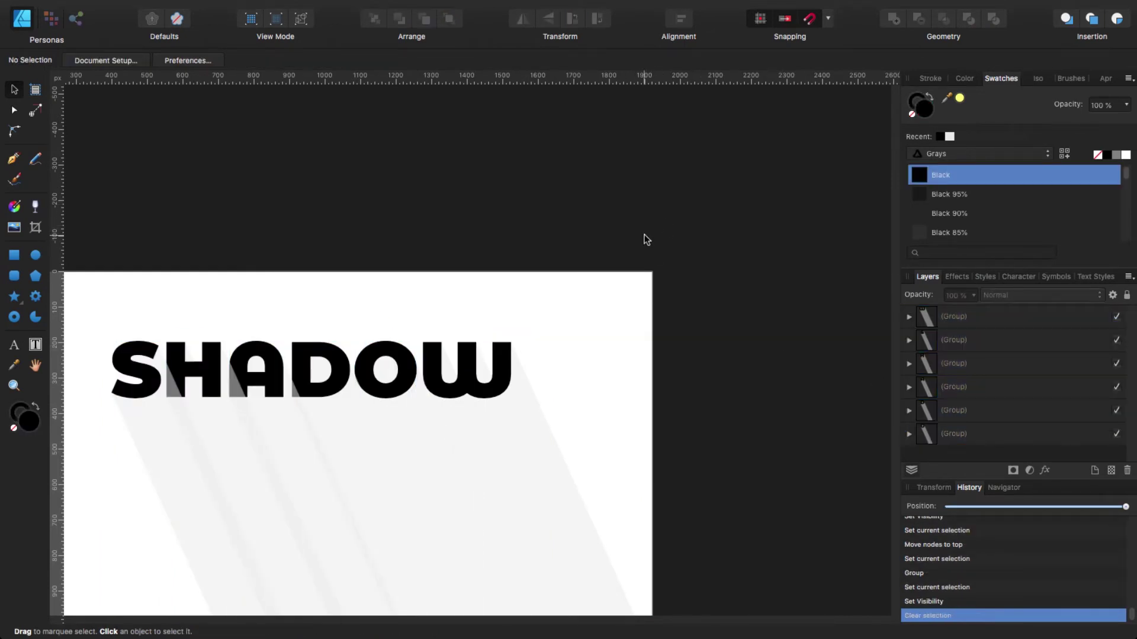
pyautogui.press('super+0')
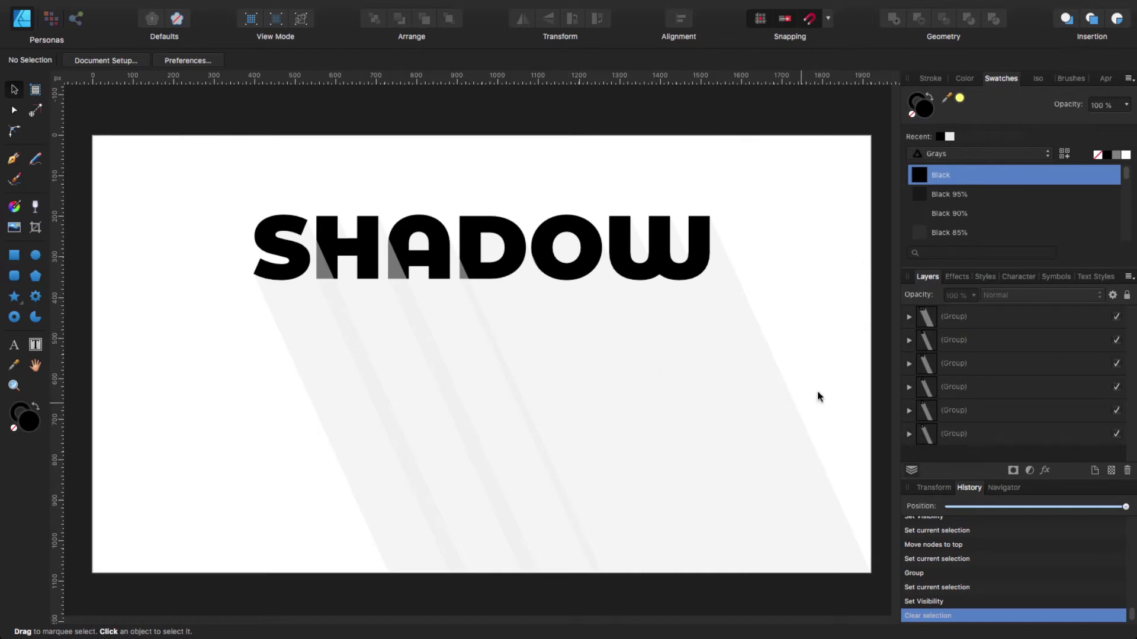
# Ungroup the W, S and H groups so each letter and its shadow become separate curves.
pyautogui.click(928, 319)
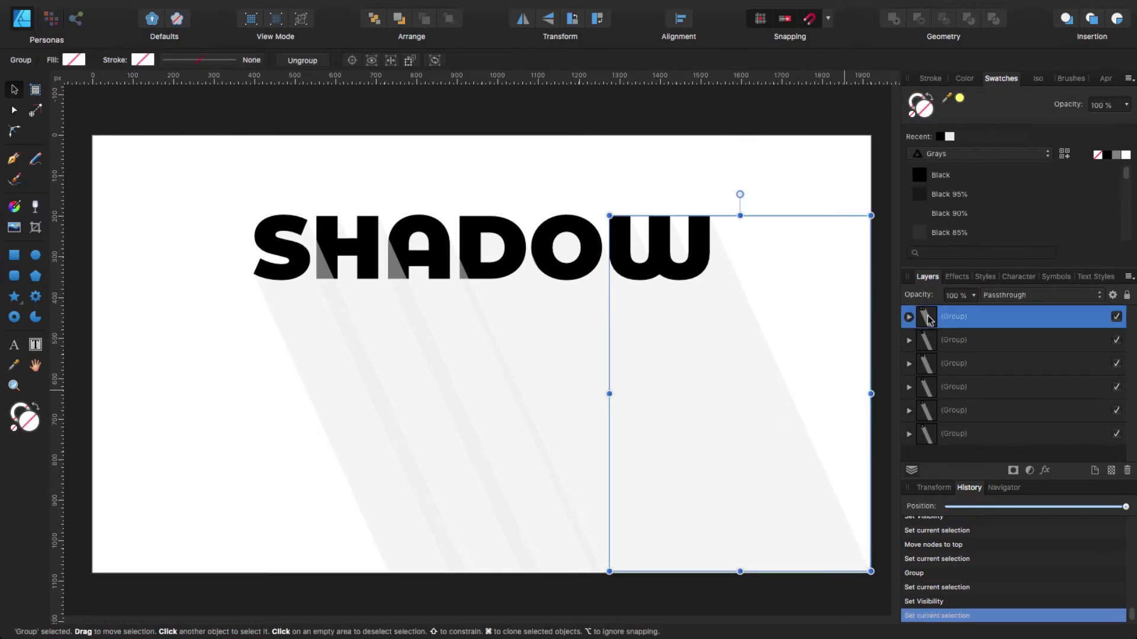
pyautogui.press('super+shift+g')
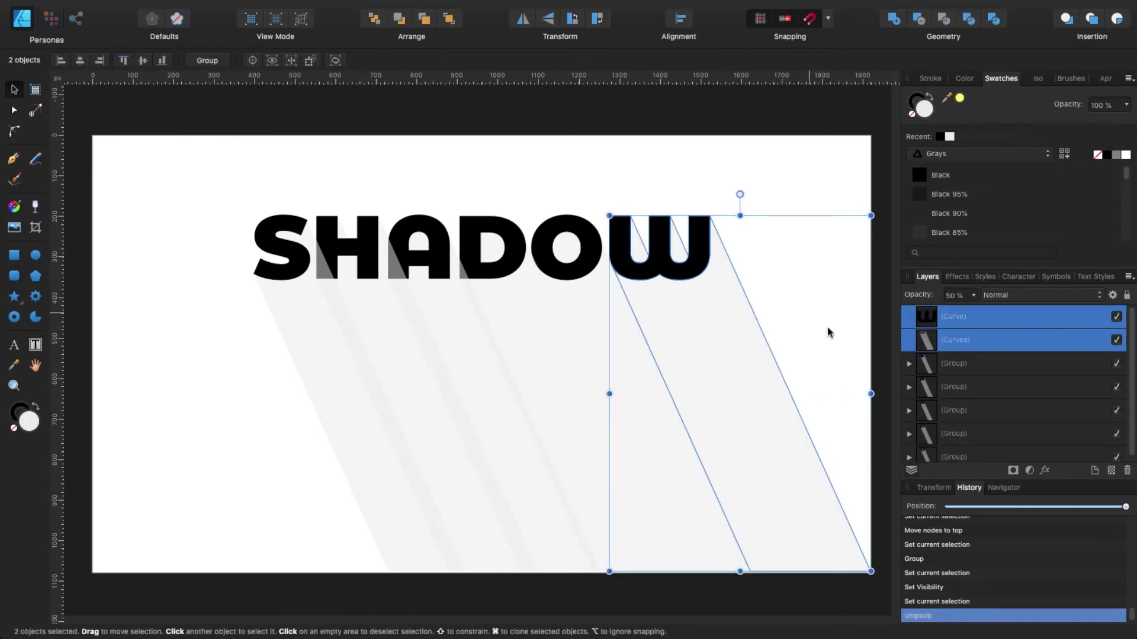
pyautogui.click(922, 368)
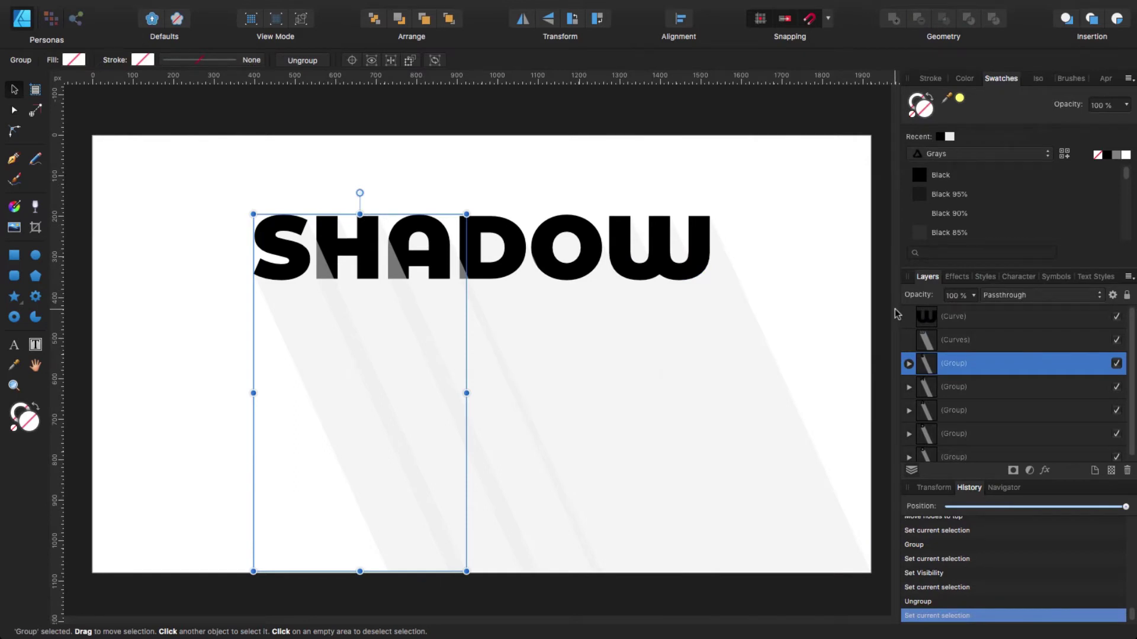
pyautogui.press('super+shift+g')
pyautogui.click(931, 411)
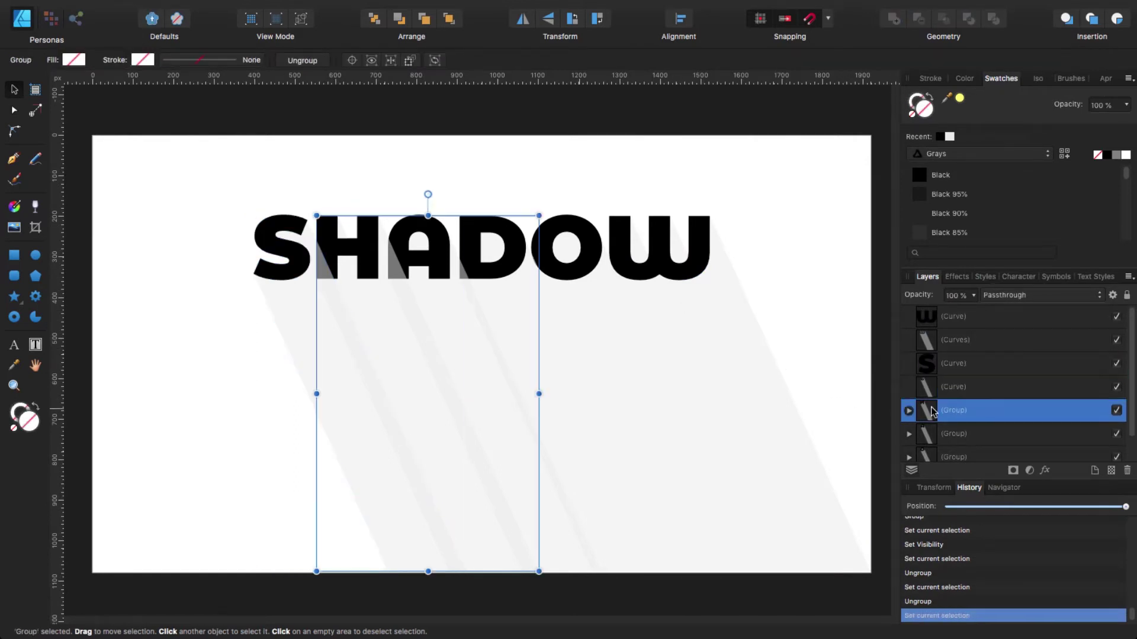
pyautogui.press('super+shift+g')
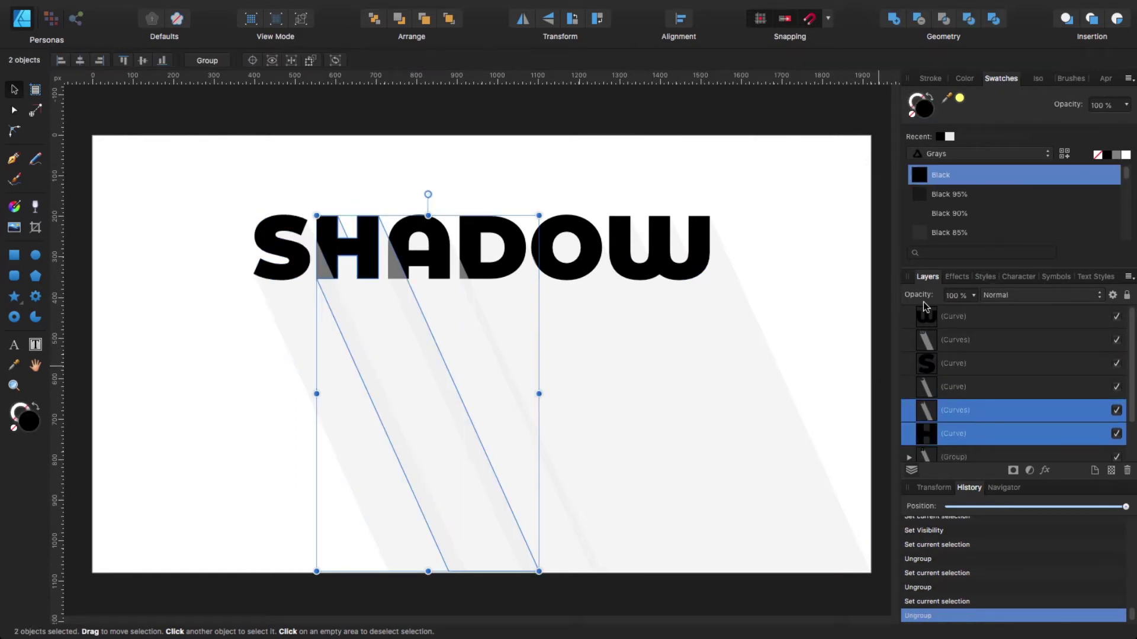
# Ungroup the remaining A, D and O groups into separate letter and shadow curves.
pyautogui.moveTo(1129, 363); pyautogui.dragTo(1132, 410)
pyautogui.click(985, 407)
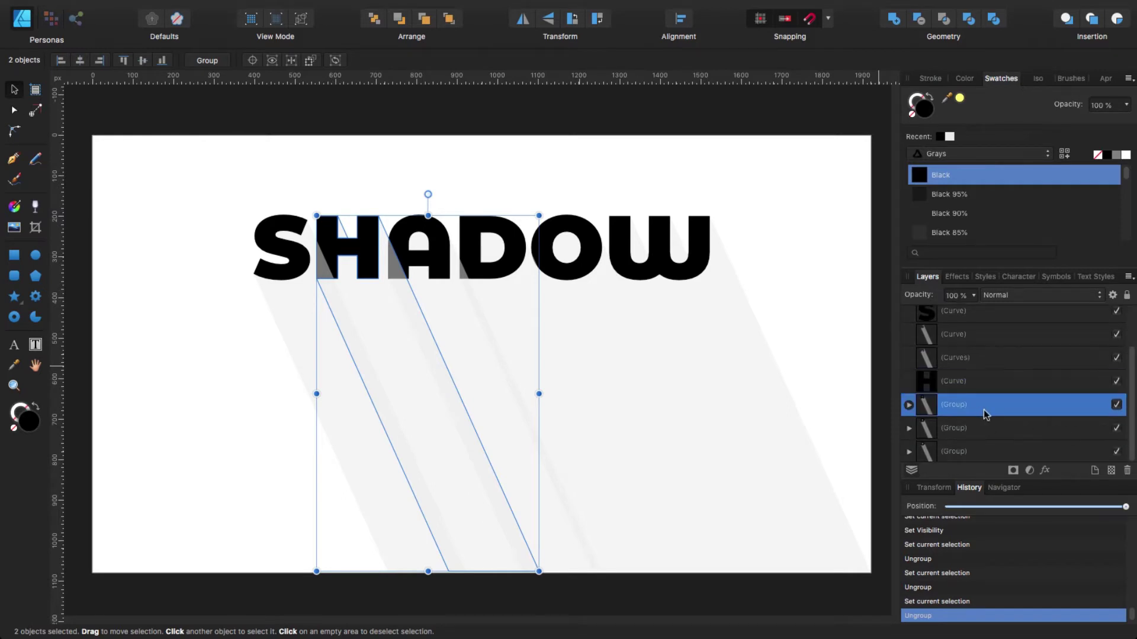
pyautogui.press('super+shift+g')
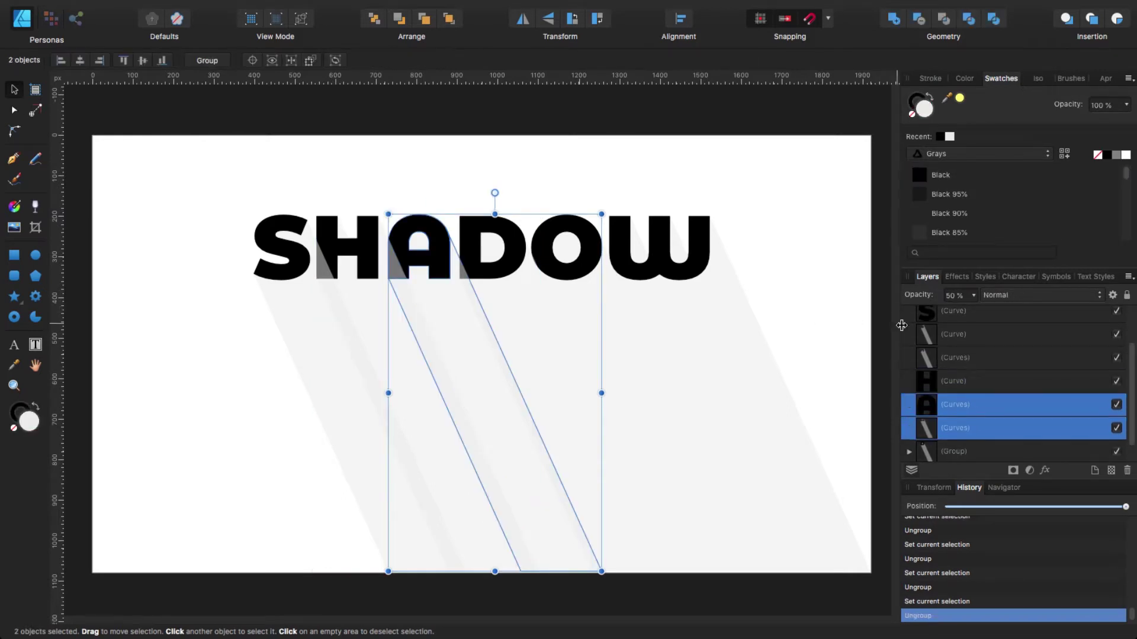
pyautogui.scroll(-1, 1127, 443)
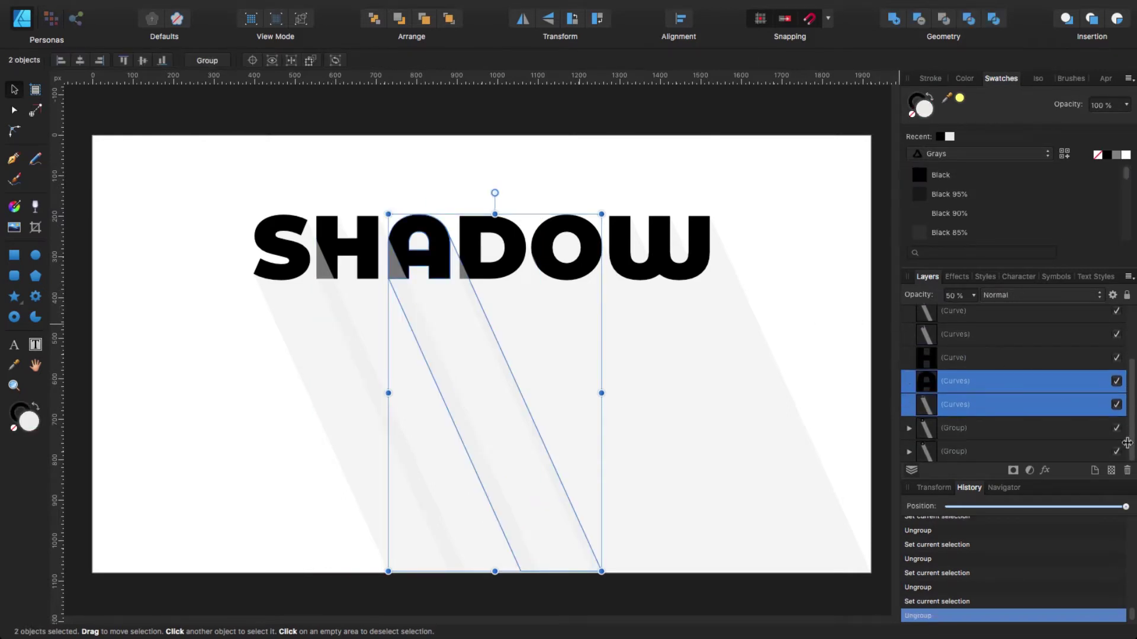
pyautogui.click(971, 432)
pyautogui.keyDown('shift'); pyautogui.click(953, 451); pyautogui.keyUp('shift')
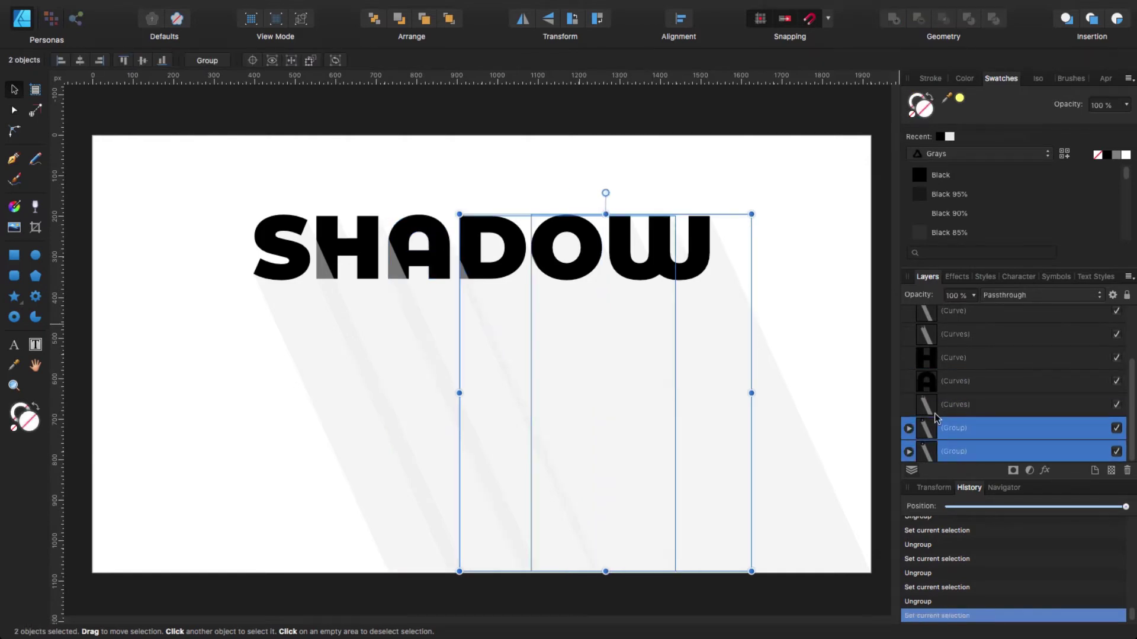
pyautogui.press('super+shift+g')
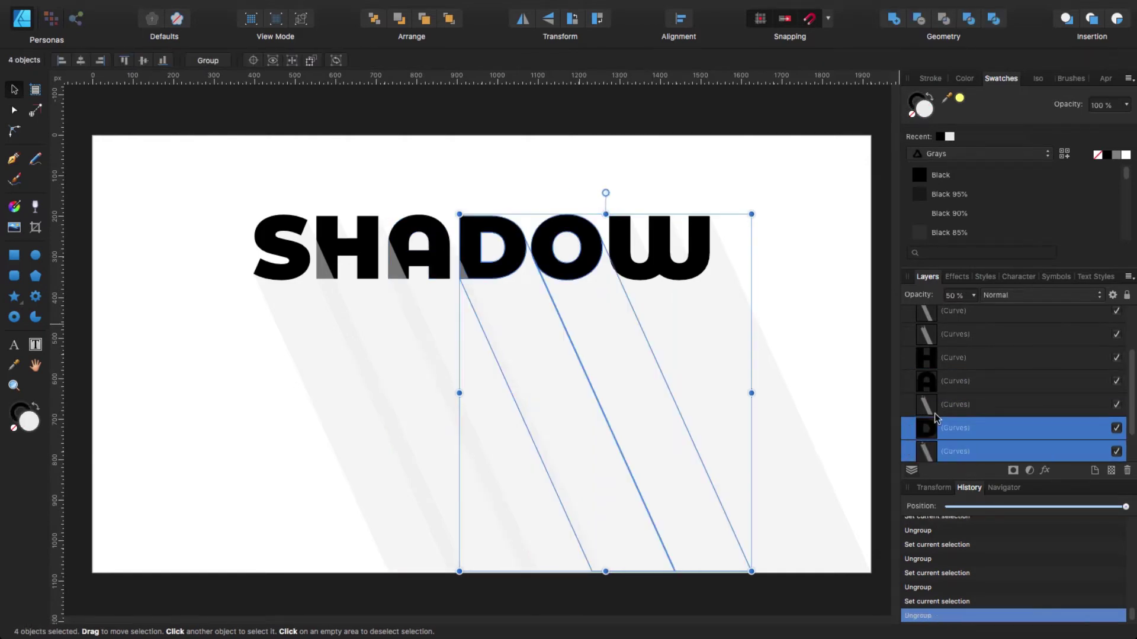
# Select the slanted shadows of all six letters, send them to the back and clear the selection.
pyautogui.click(779, 363)
pyautogui.click(386, 457)
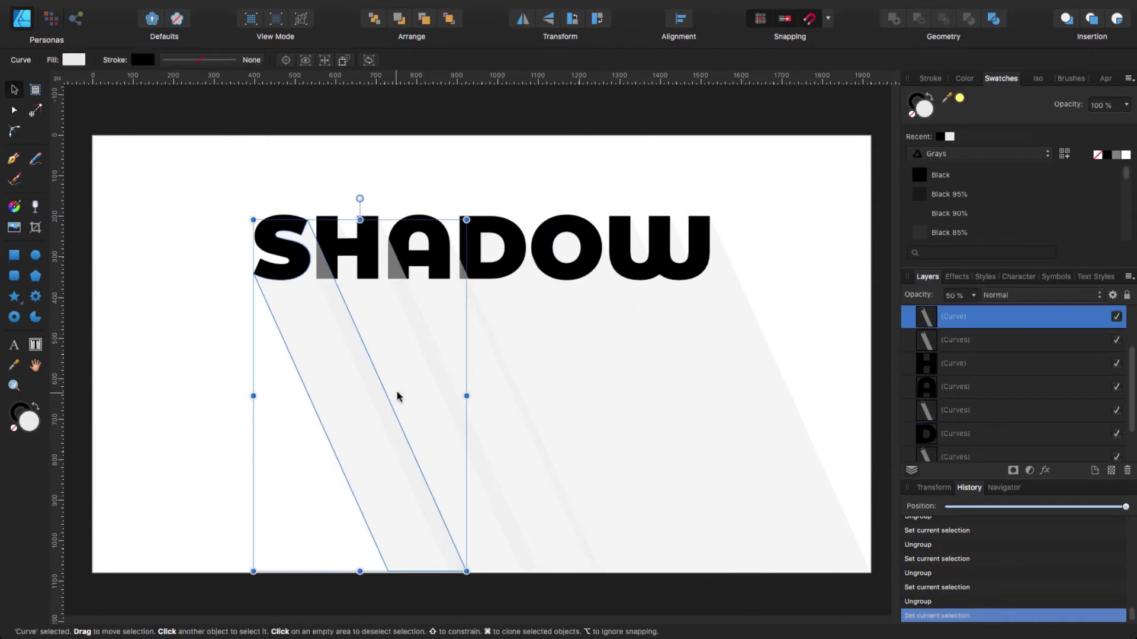
pyautogui.keyDown('shift'); pyautogui.click(450, 371); pyautogui.keyUp('shift')
pyautogui.keyDown('shift'); pyautogui.click(524, 350); pyautogui.keyUp('shift')
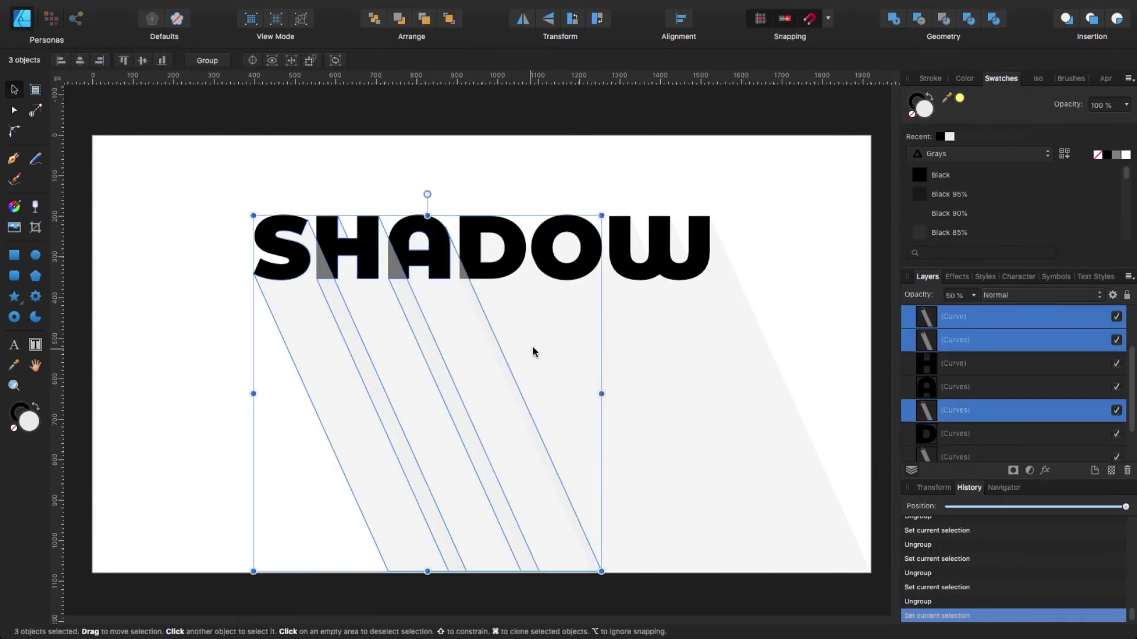
pyautogui.keyDown('shift'); pyautogui.click(614, 342); pyautogui.keyUp('shift')
pyautogui.keyDown('shift'); pyautogui.click(631, 344); pyautogui.keyUp('shift')
pyautogui.keyDown('shift'); pyautogui.click(716, 349); pyautogui.keyUp('shift')
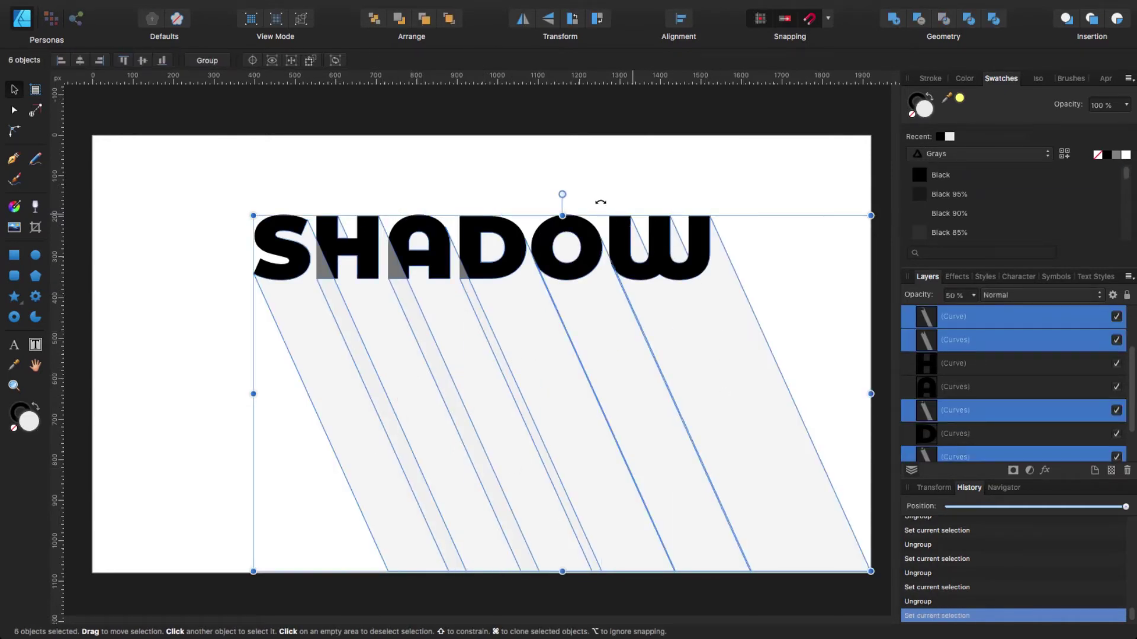
pyautogui.click(374, 23)
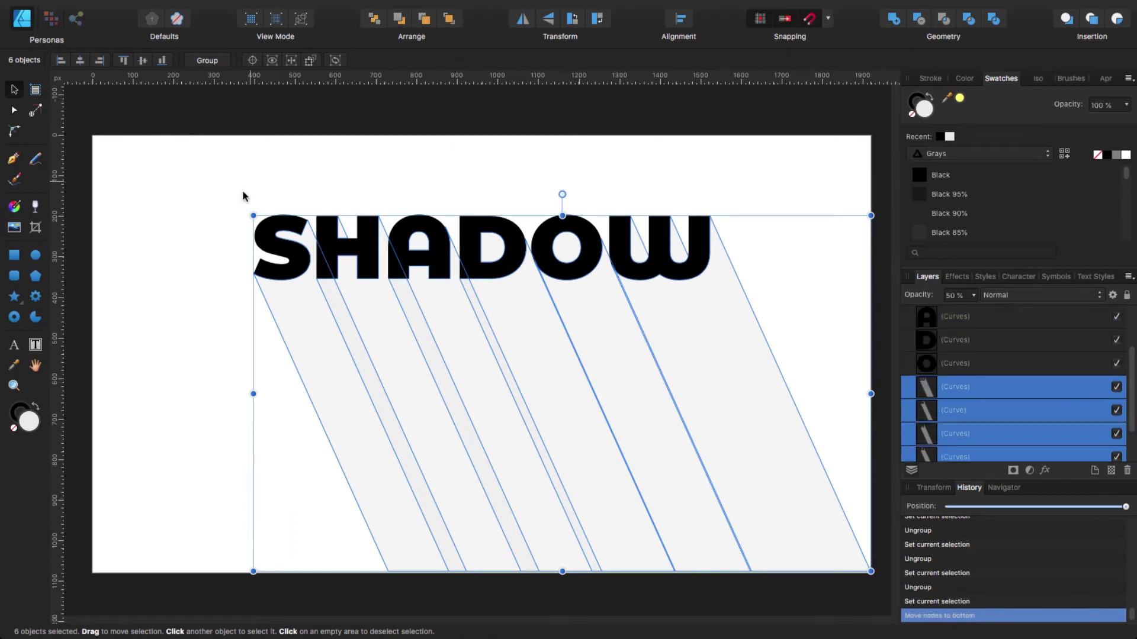
pyautogui.click(240, 303)
# Select all six shadow curves and set their layer opacity to 100%.
pyautogui.click(296, 270)
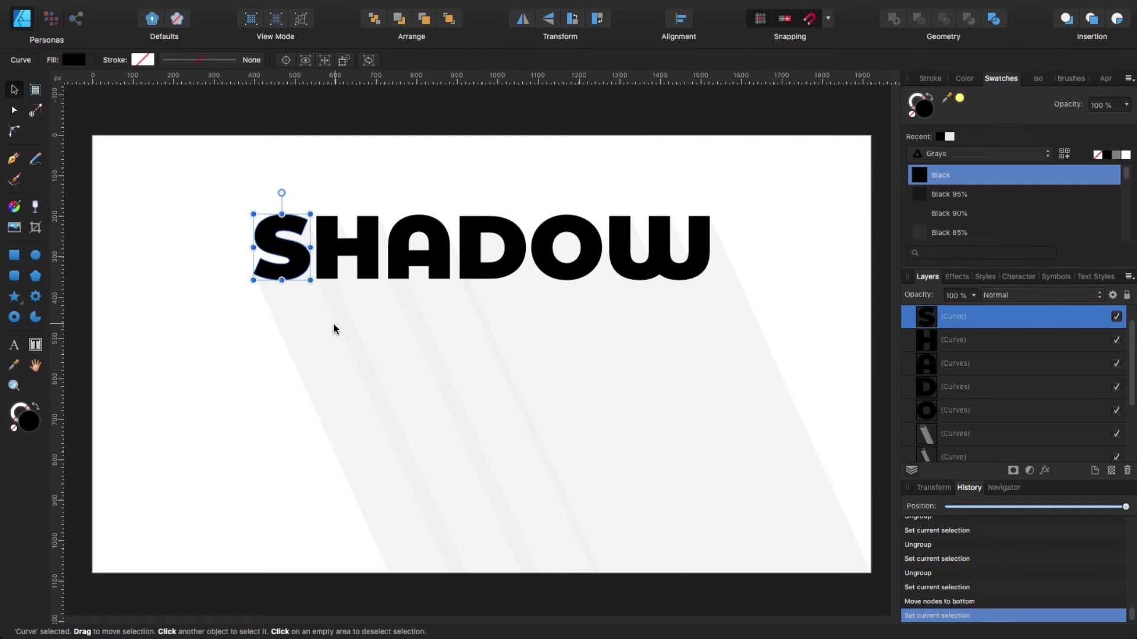
pyautogui.click(314, 393)
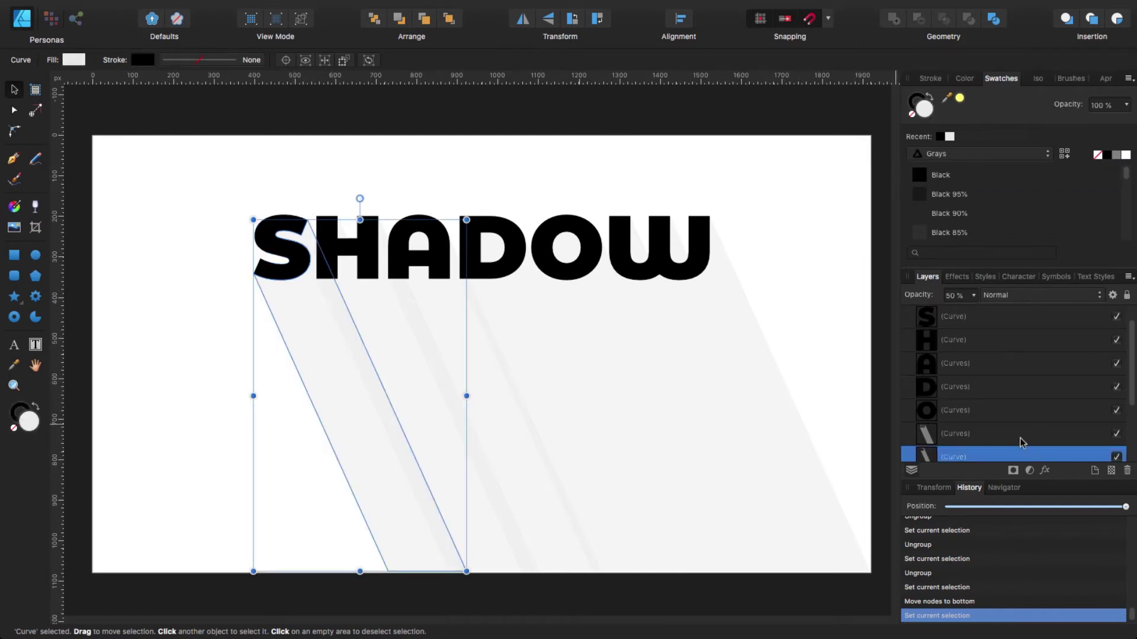
pyautogui.click(933, 437)
pyautogui.scroll(-4, 1125, 385)
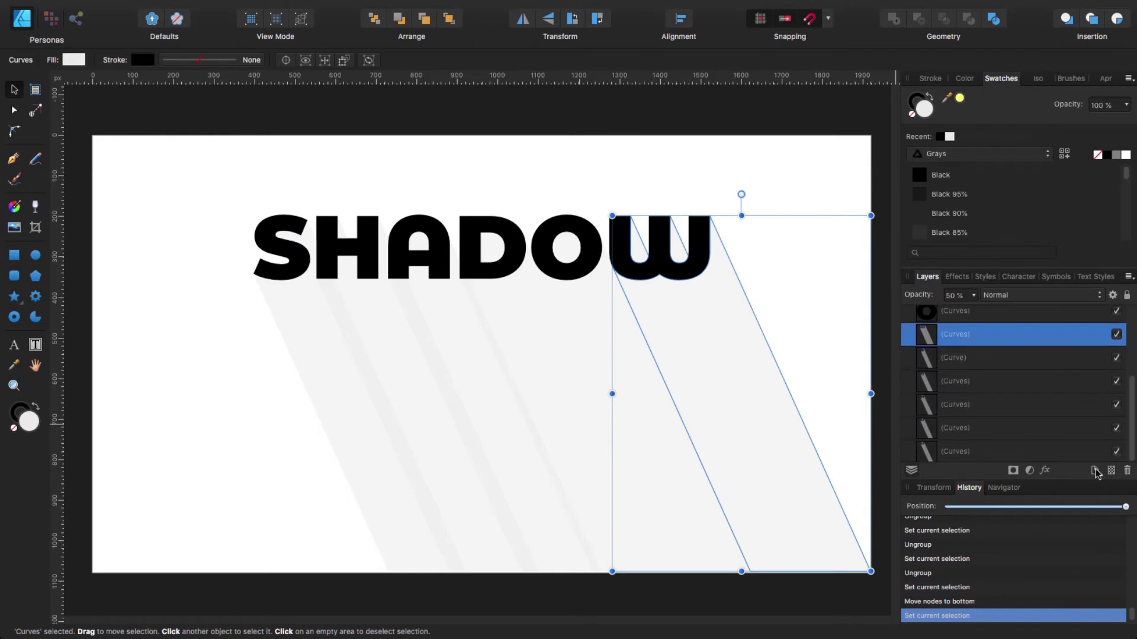
pyautogui.keyDown('shift'); pyautogui.click(1008, 453); pyautogui.keyUp('shift')
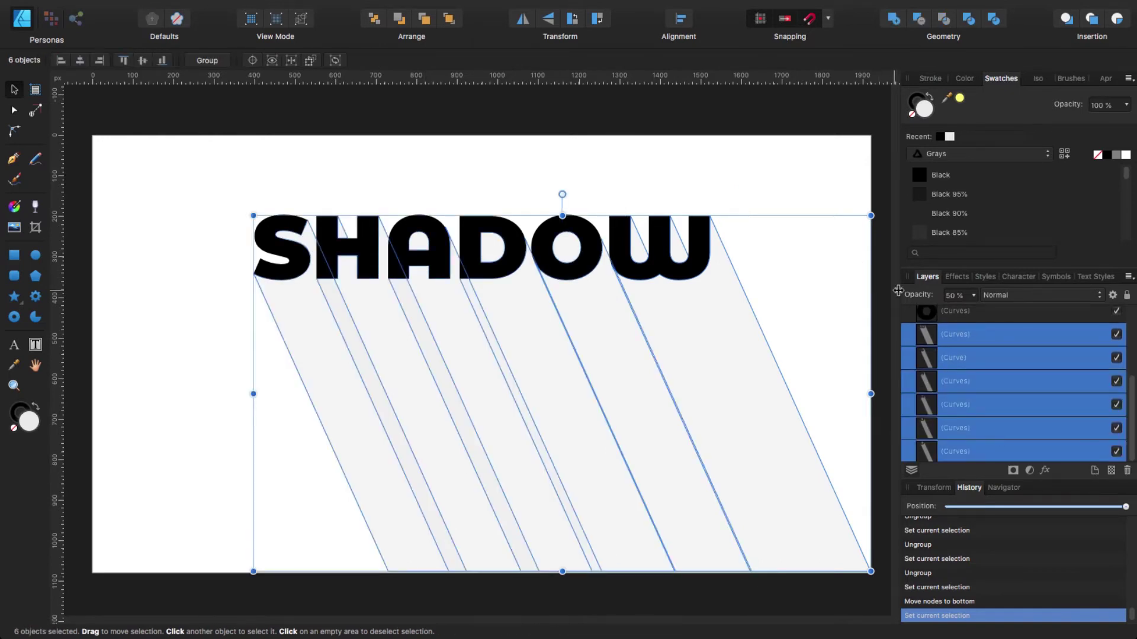
pyautogui.click(973, 298)
pyautogui.moveTo(987, 317); pyautogui.dragTo(1033, 314)
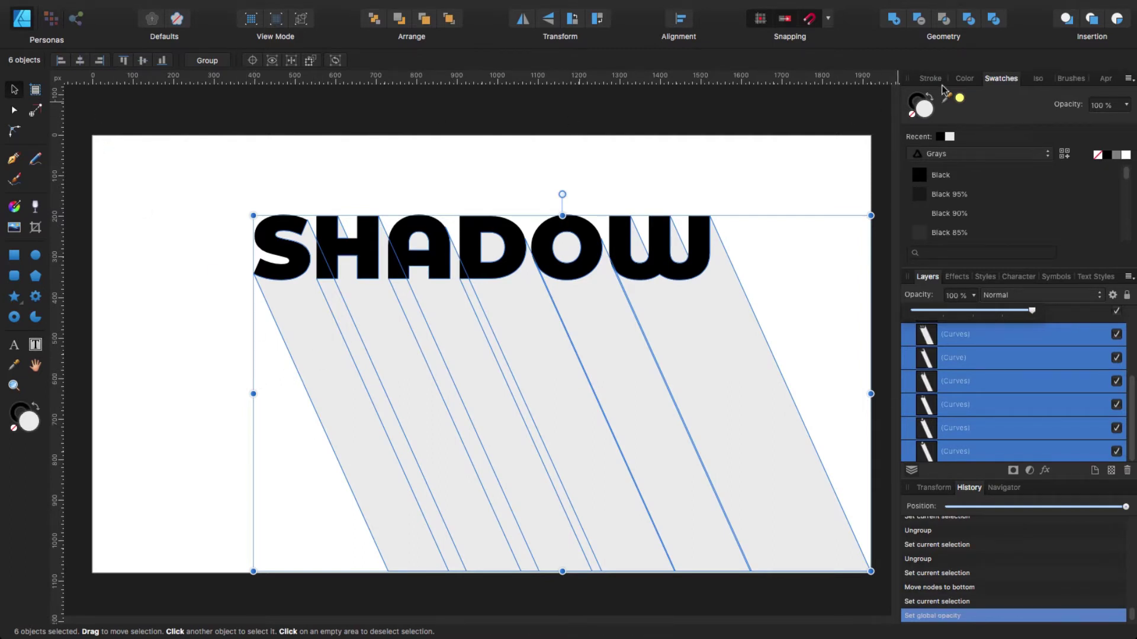
# Fill the six shadows with pink E87A7A (hue 0, saturation 71, lightness 70) and close the colour chooser.
pyautogui.click(926, 109)
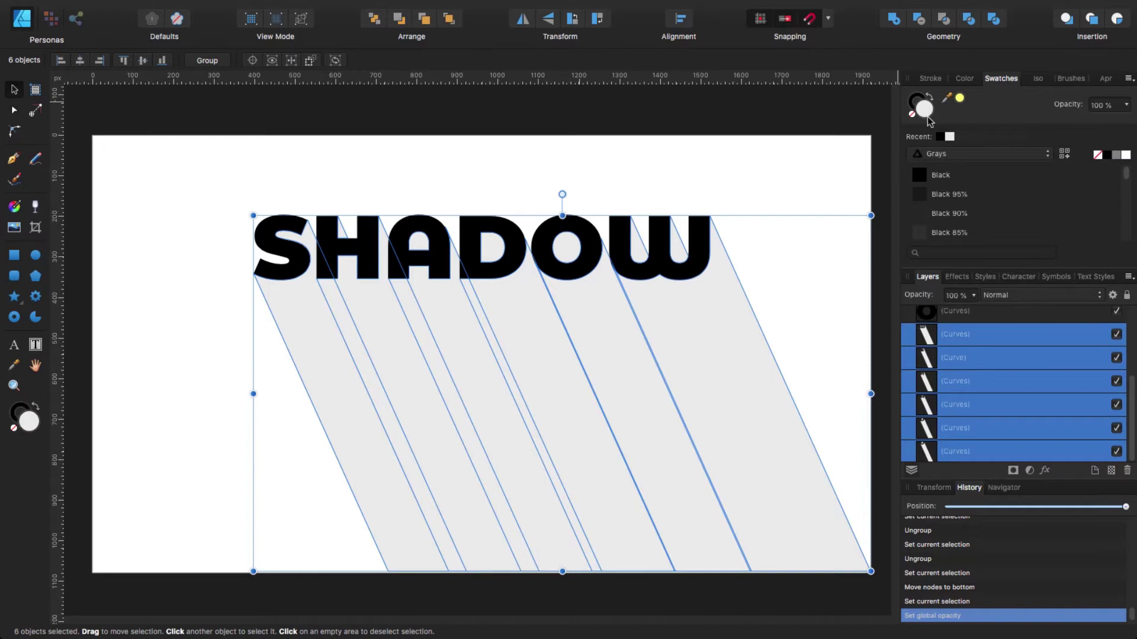
pyautogui.doubleClick(925, 108)
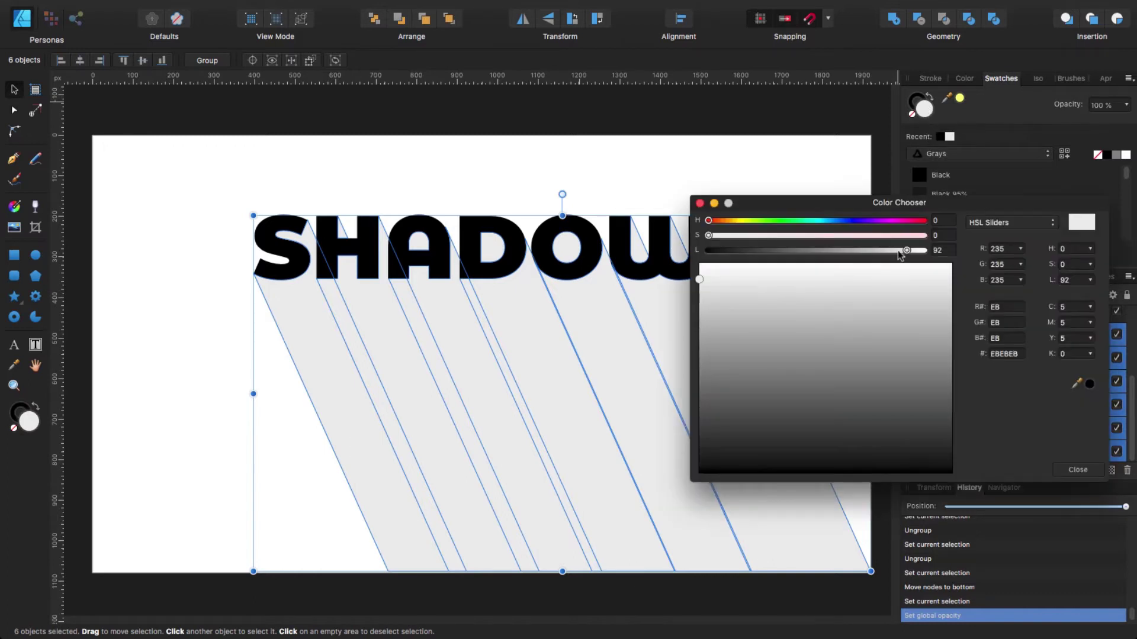
pyautogui.moveTo(788, 238); pyautogui.dragTo(858, 250)
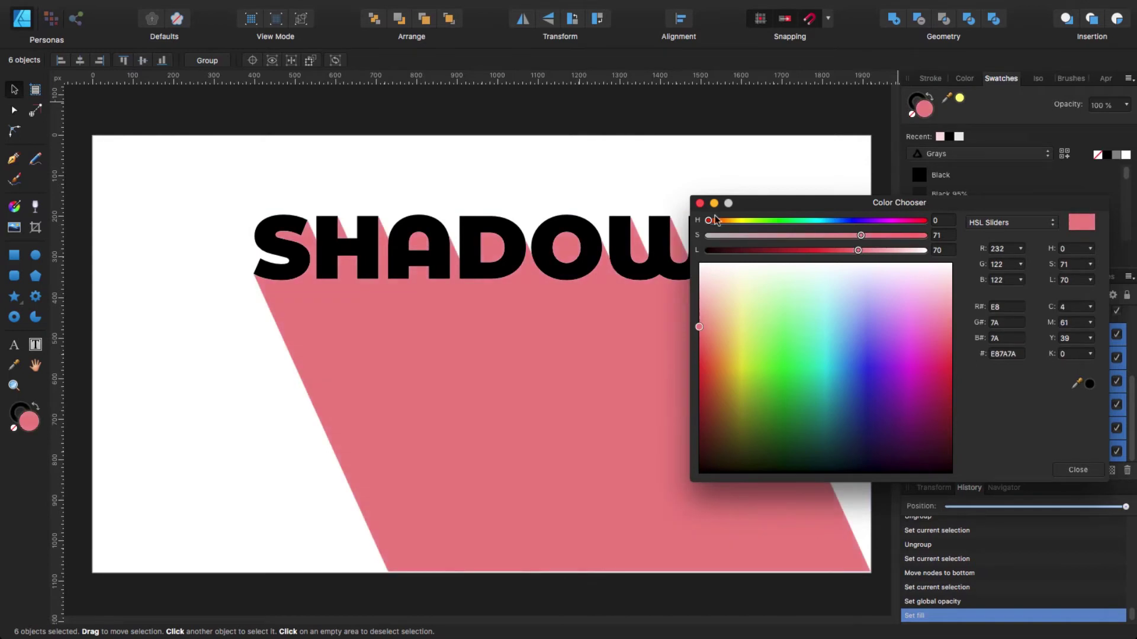
pyautogui.click(503, 178)
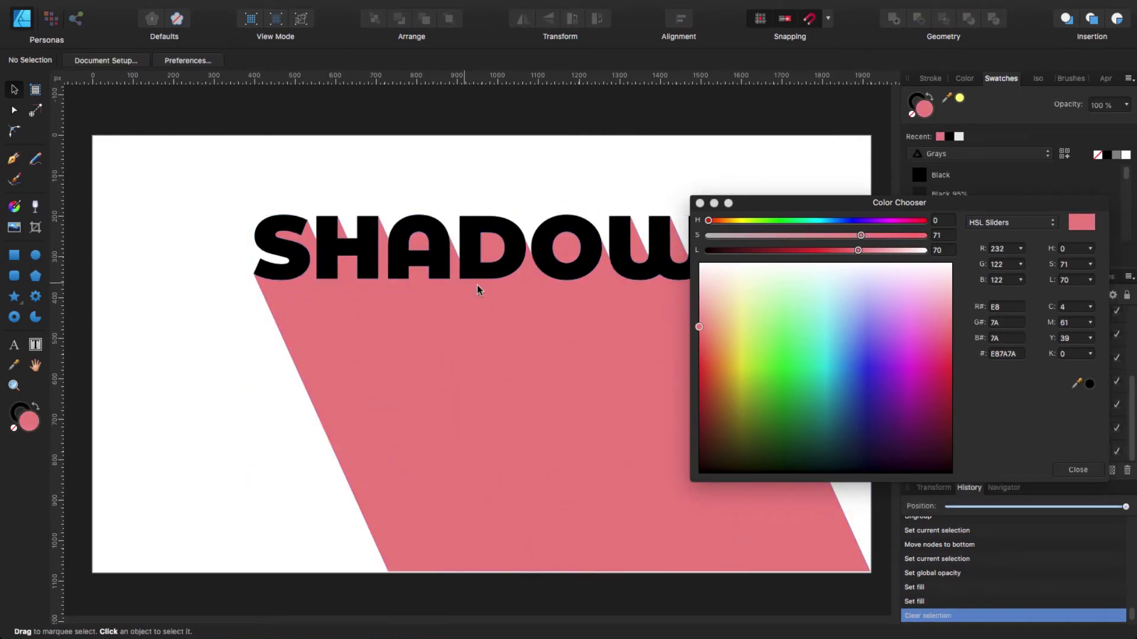
pyautogui.click(700, 204)
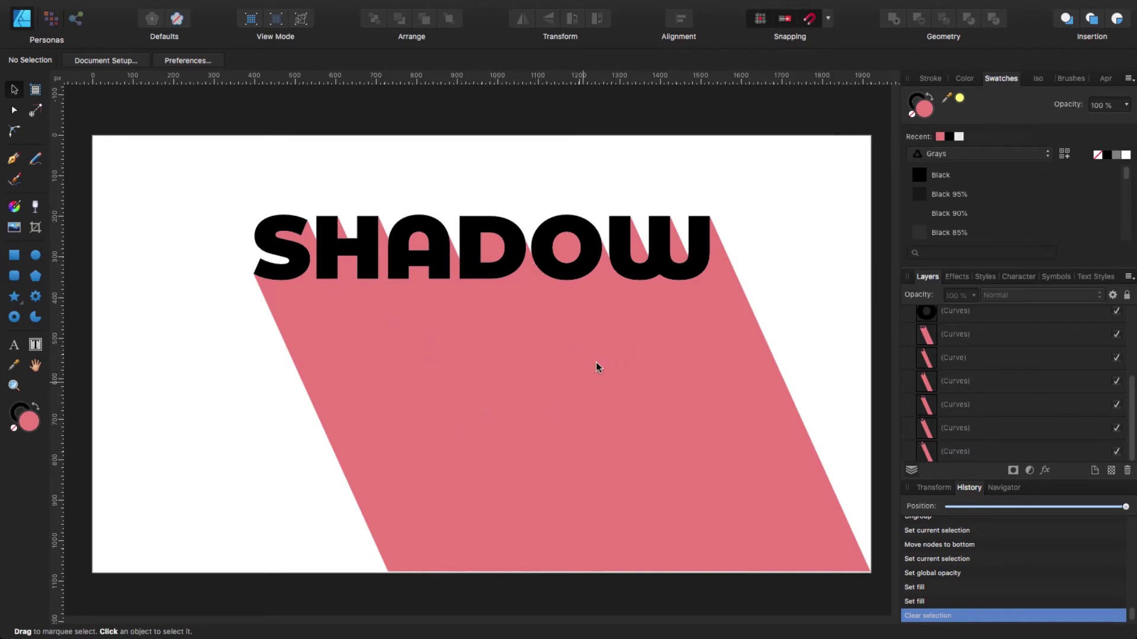
# Bring the S's pink shadow to the front so it overlaps the H.
pyautogui.scroll(10, 461, 286)
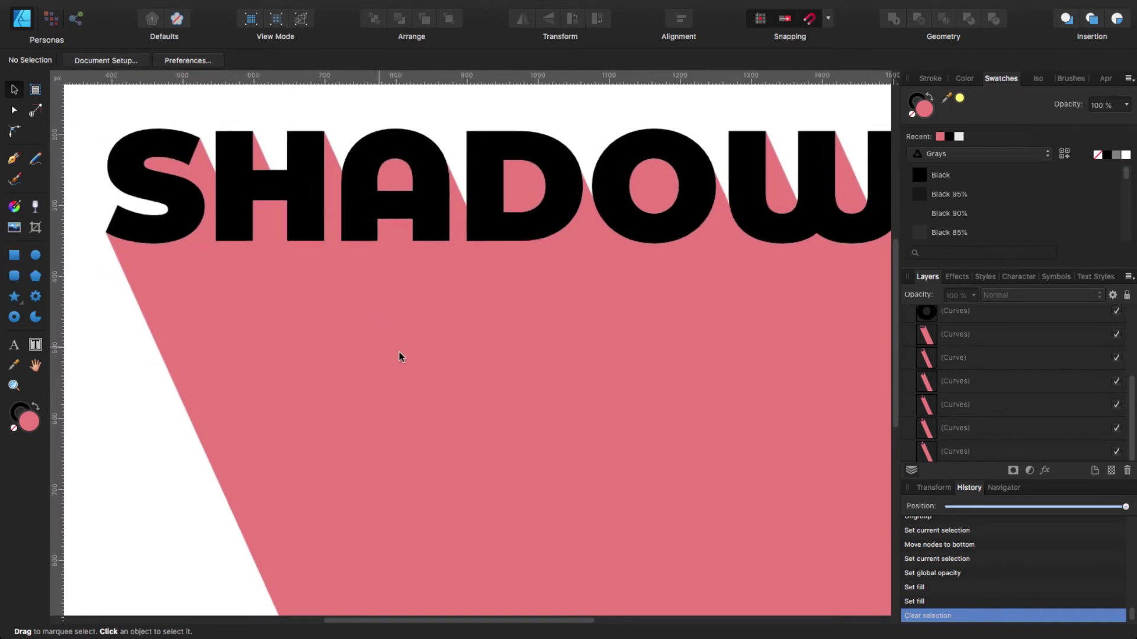
pyautogui.hscroll(-5, 404, 424)
pyautogui.scroll(1, 404, 423)
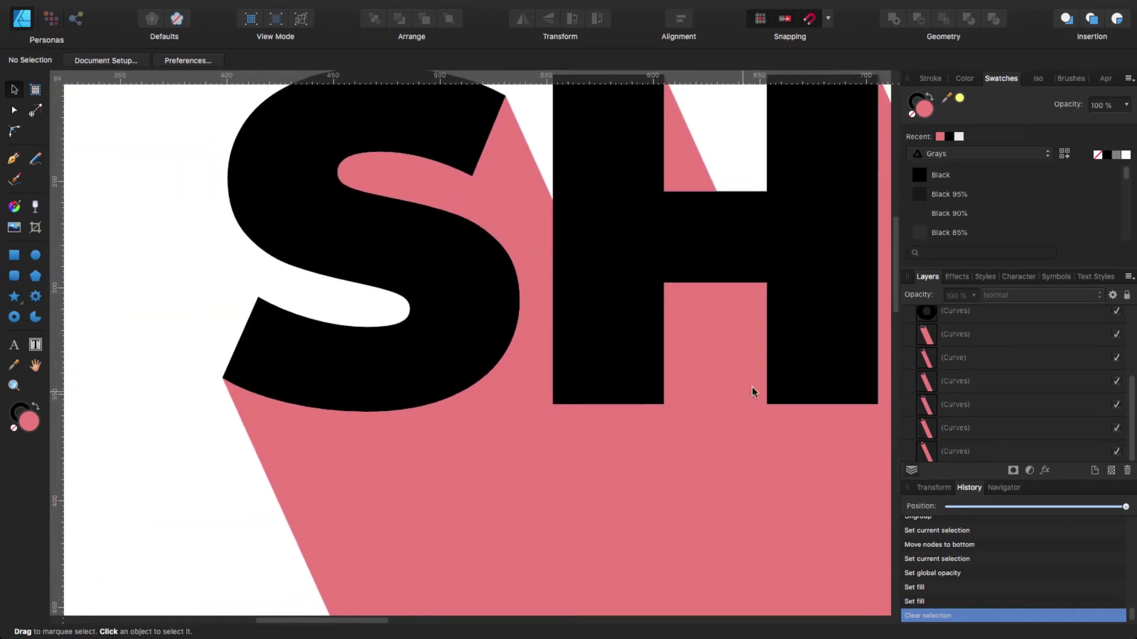
pyautogui.scroll(5, 1134, 388)
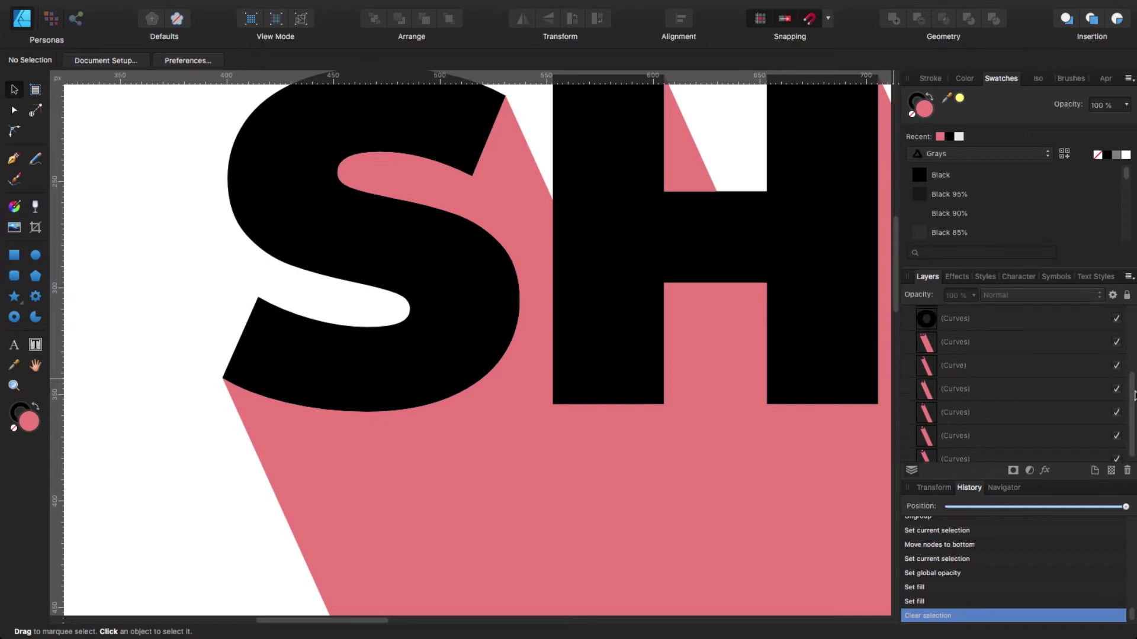
pyautogui.click(302, 475)
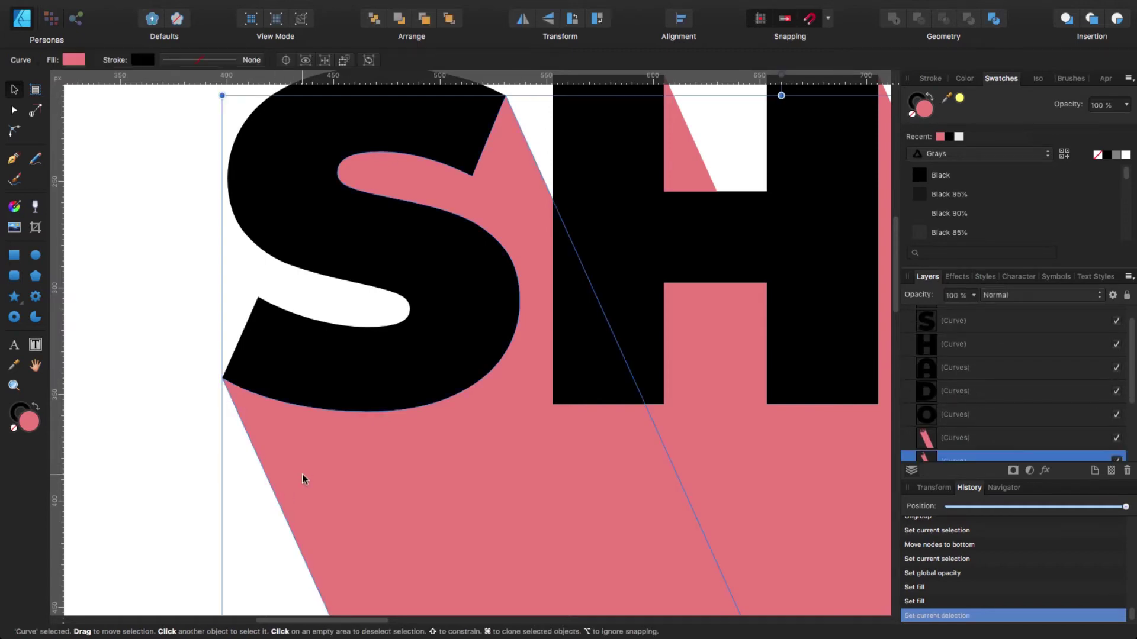
pyautogui.click(448, 19)
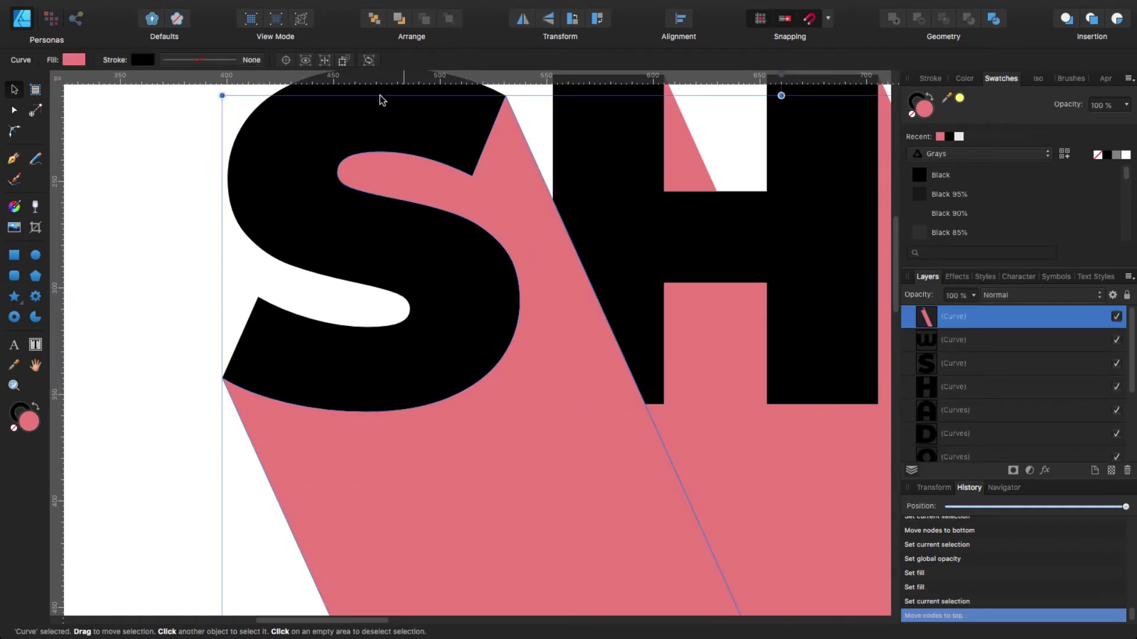
# Bring the black letter S to the front, above its own shadow.
pyautogui.click(203, 246)
pyautogui.click(251, 212)
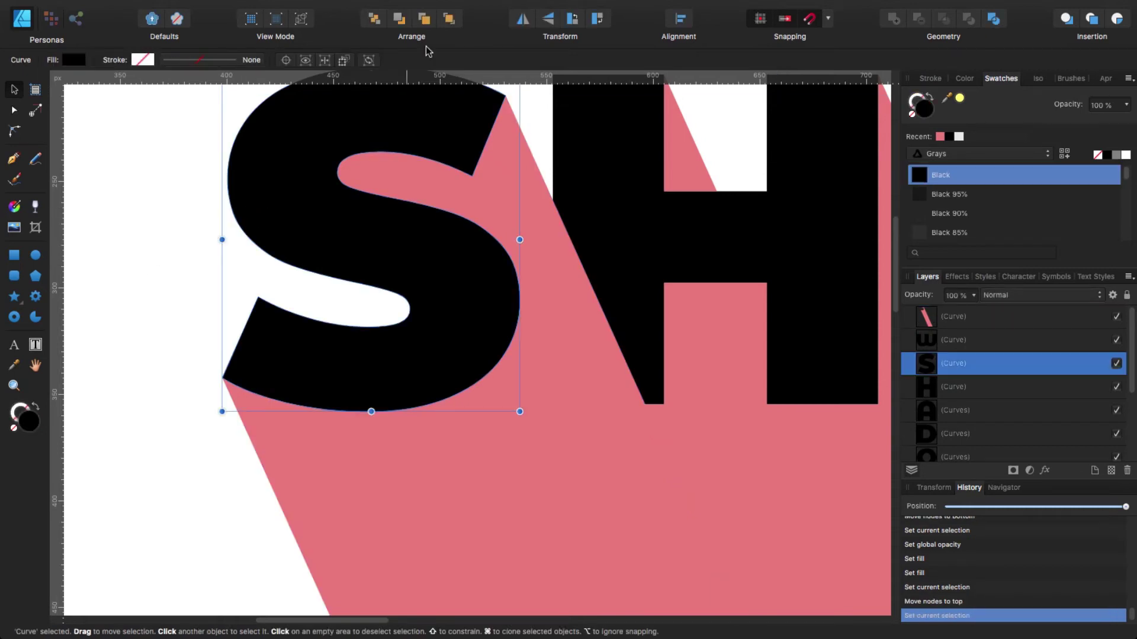
pyautogui.click(449, 19)
# Draw a closed four-sided outline with the Pen tool over the S's shadow, one side along the shadow's left edge.
pyautogui.click(303, 456)
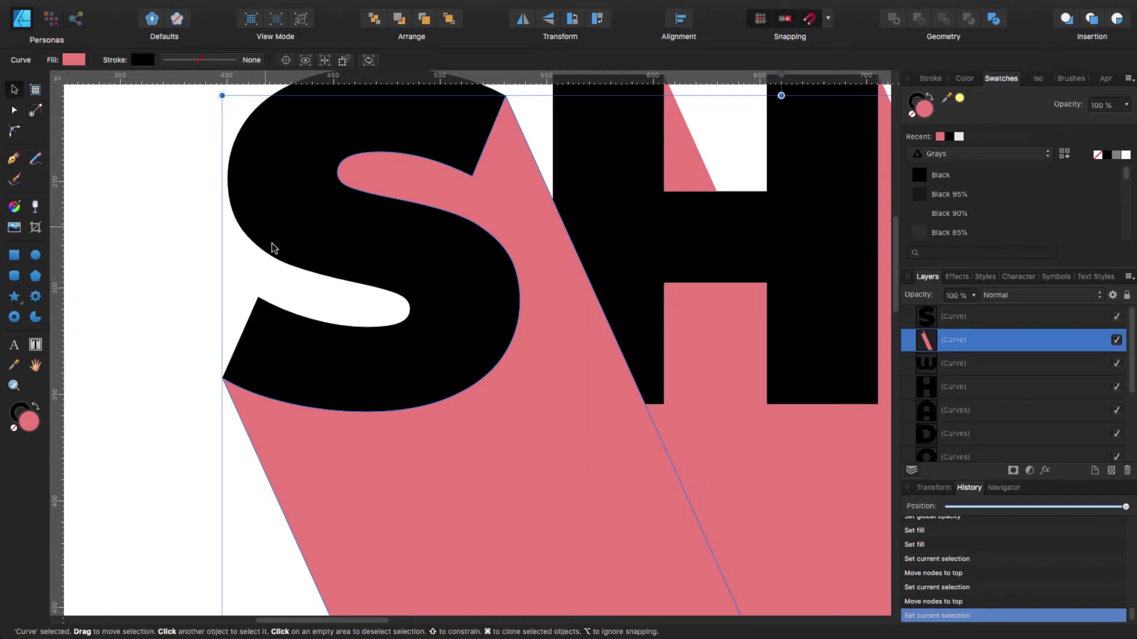
pyautogui.click(18, 161)
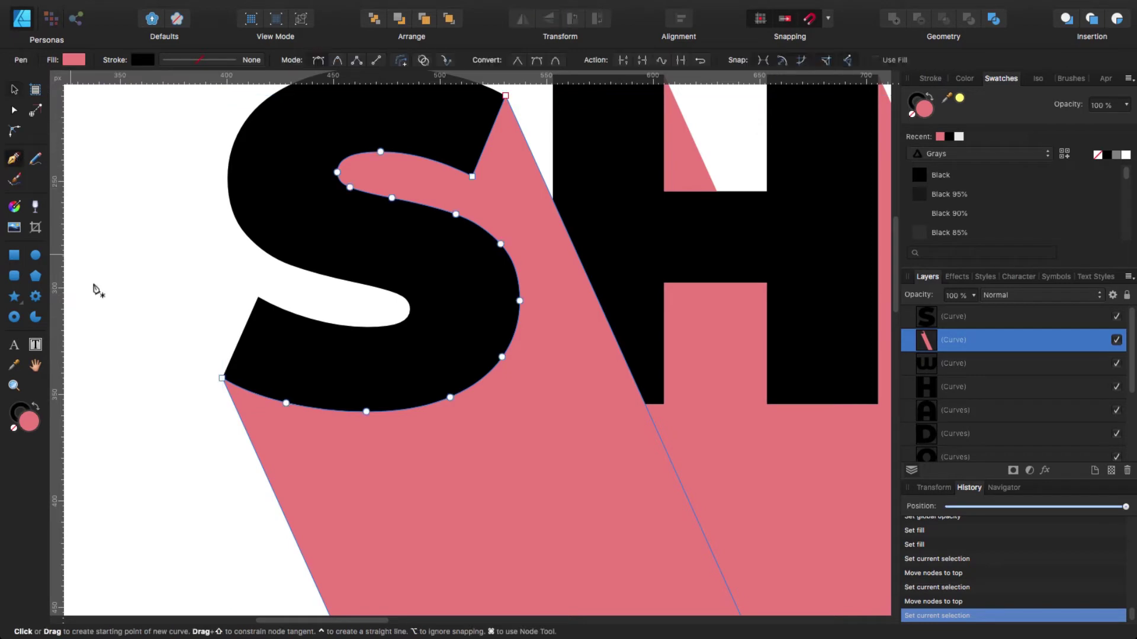
pyautogui.click(250, 440)
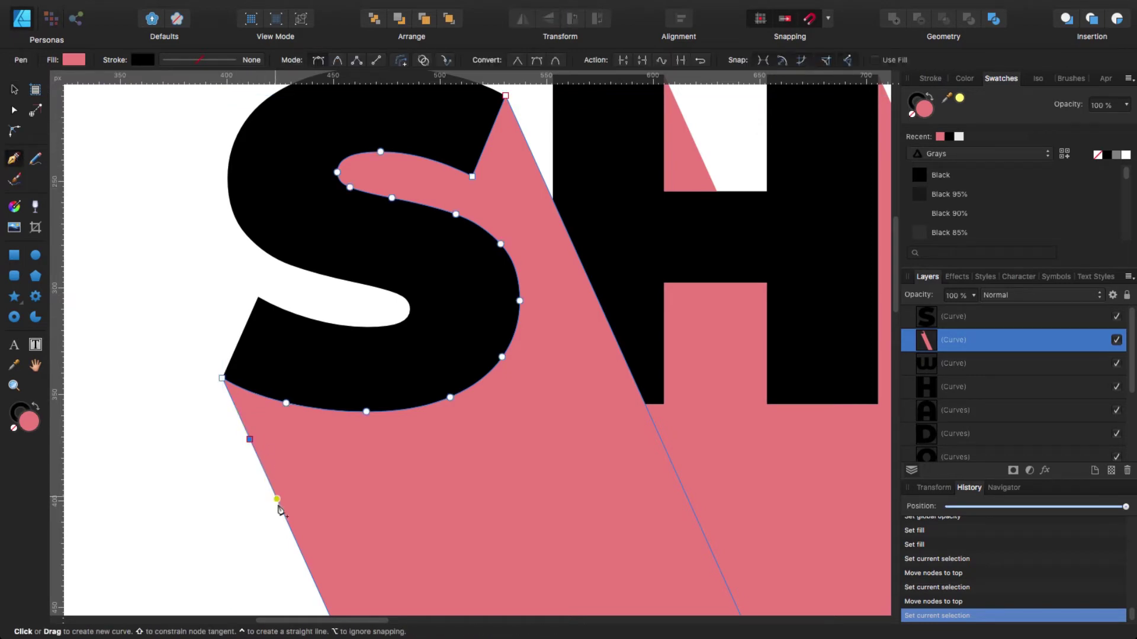
pyautogui.click(308, 568)
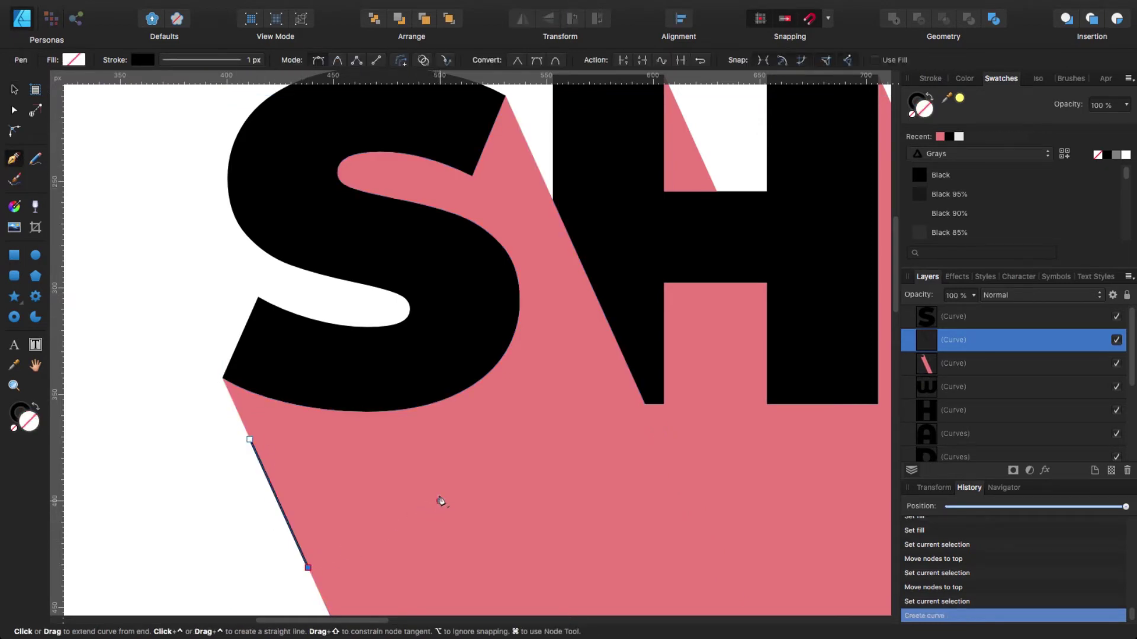
pyautogui.click(440, 501)
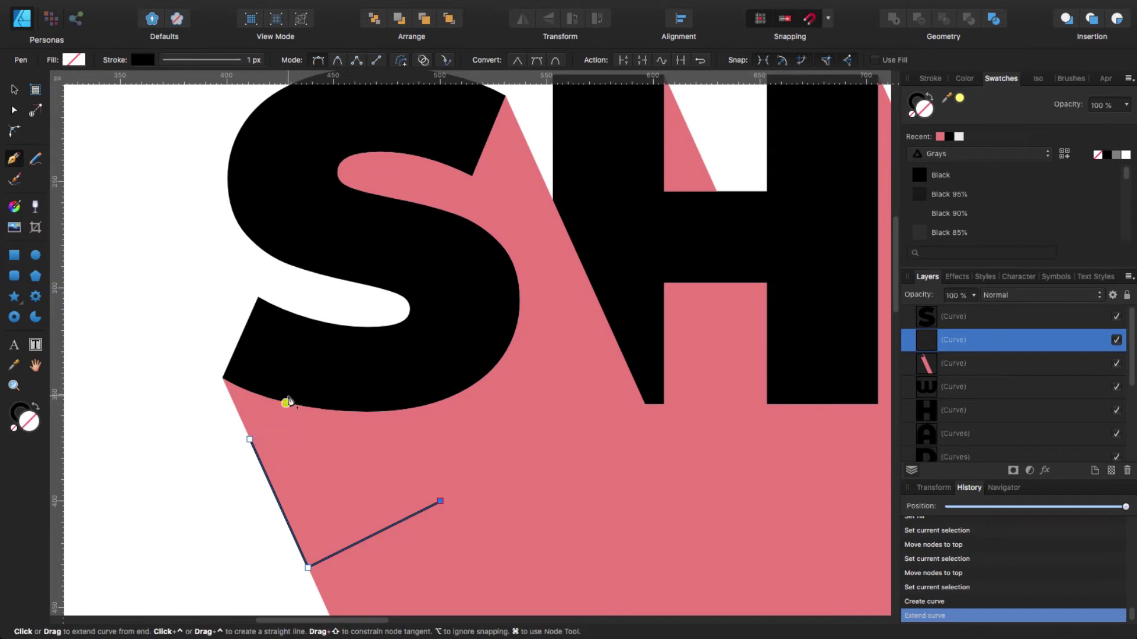
pyautogui.click(288, 385)
pyautogui.click(251, 441)
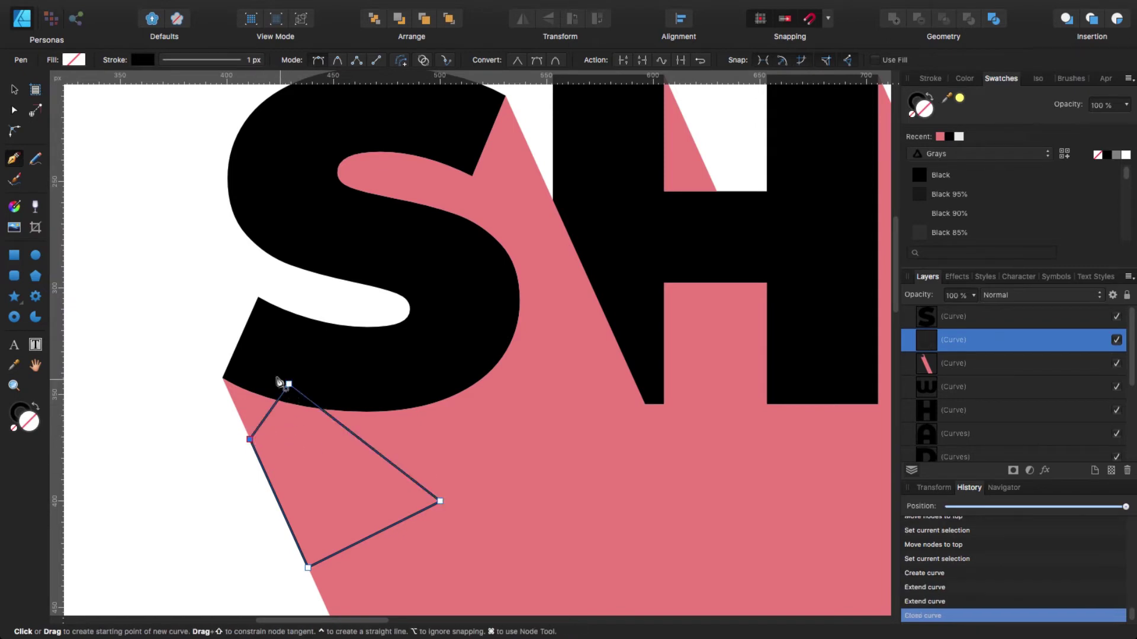
pyautogui.press('v')
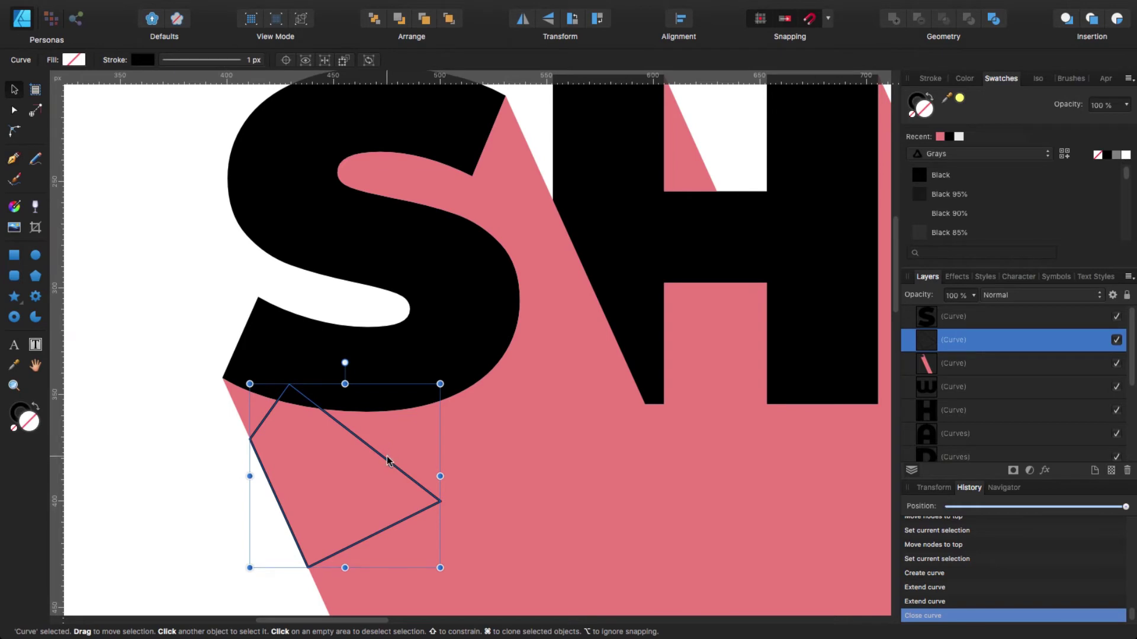
# Move the four-sided shape up behind the S's lower opening and fill it pink with hue 0, saturation 66 and lightness 68.
pyautogui.moveTo(387, 461); pyautogui.dragTo(377, 244)
pyautogui.click(74, 60)
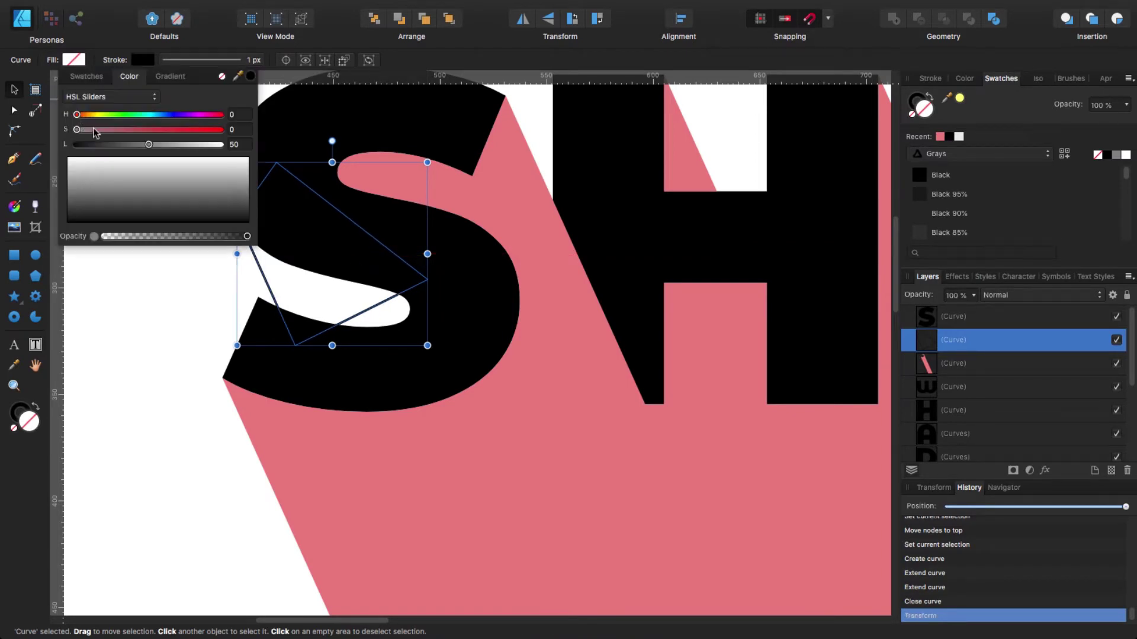
pyautogui.click(137, 319)
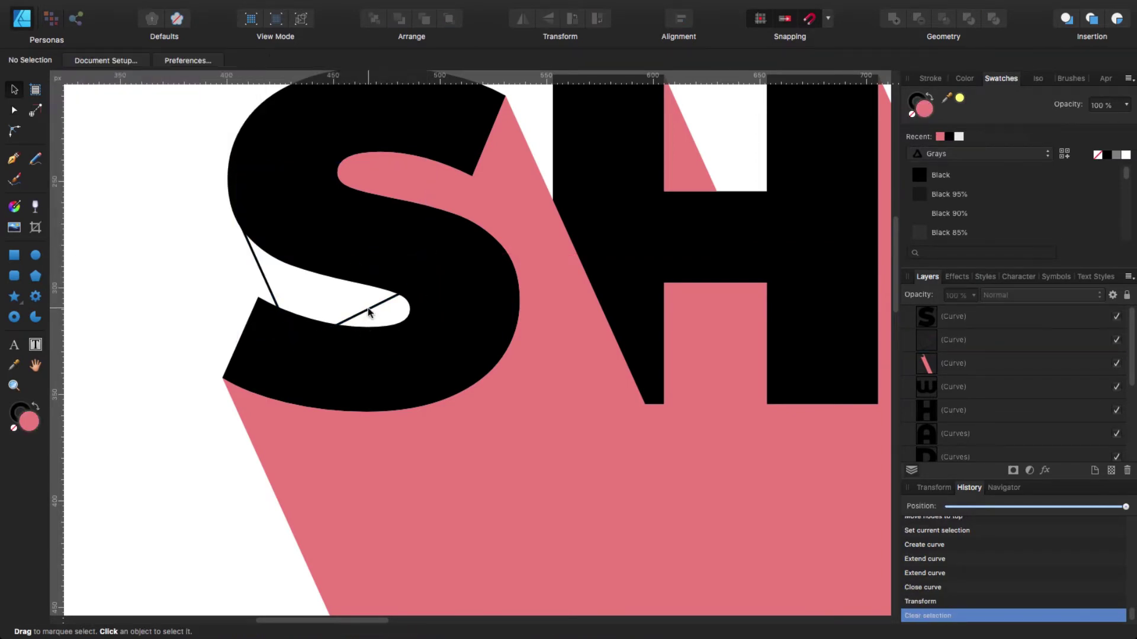
pyautogui.click(368, 310)
pyautogui.click(74, 60)
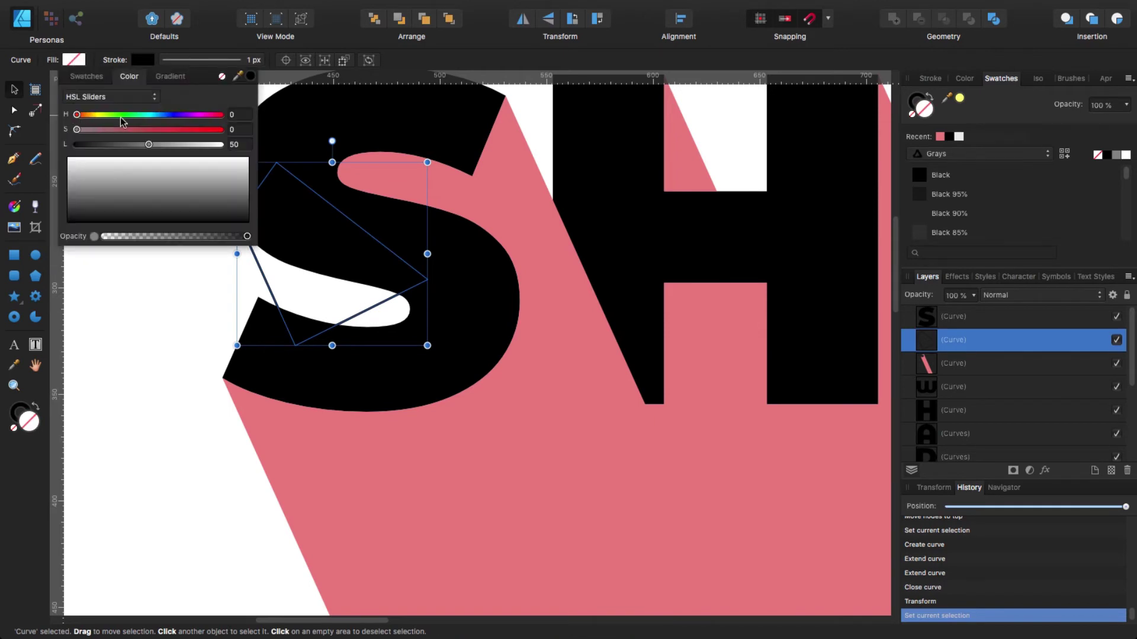
pyautogui.moveTo(77, 130); pyautogui.dragTo(175, 149)
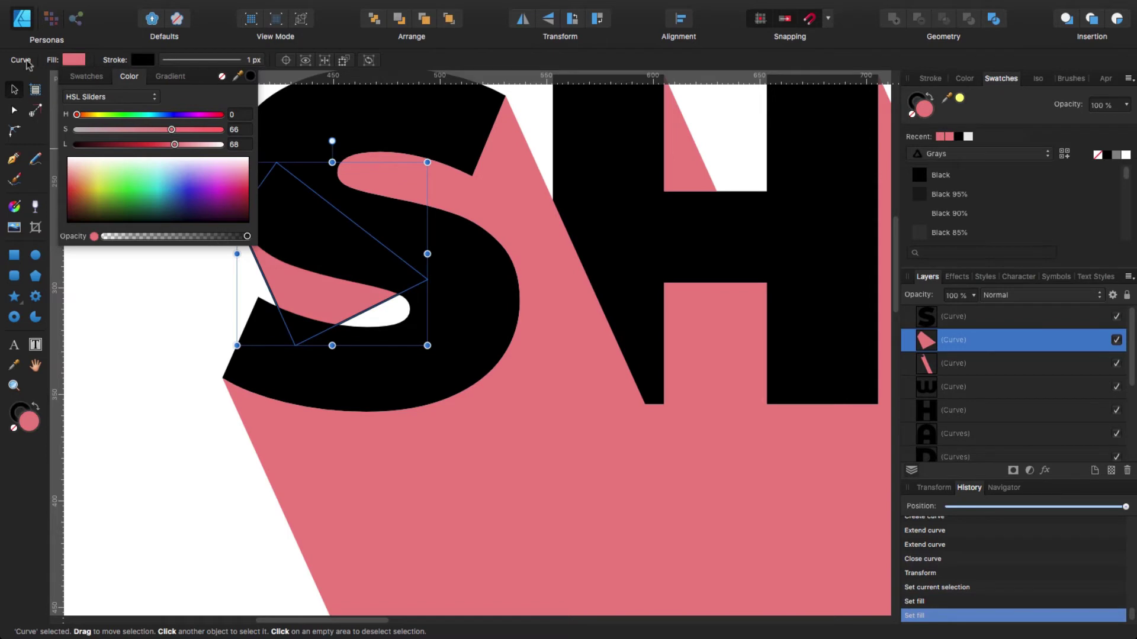
# Remove the stroke from the pink four-sided shape behind the S and deselect it.
pyautogui.click(188, 58)
pyautogui.click(166, 83)
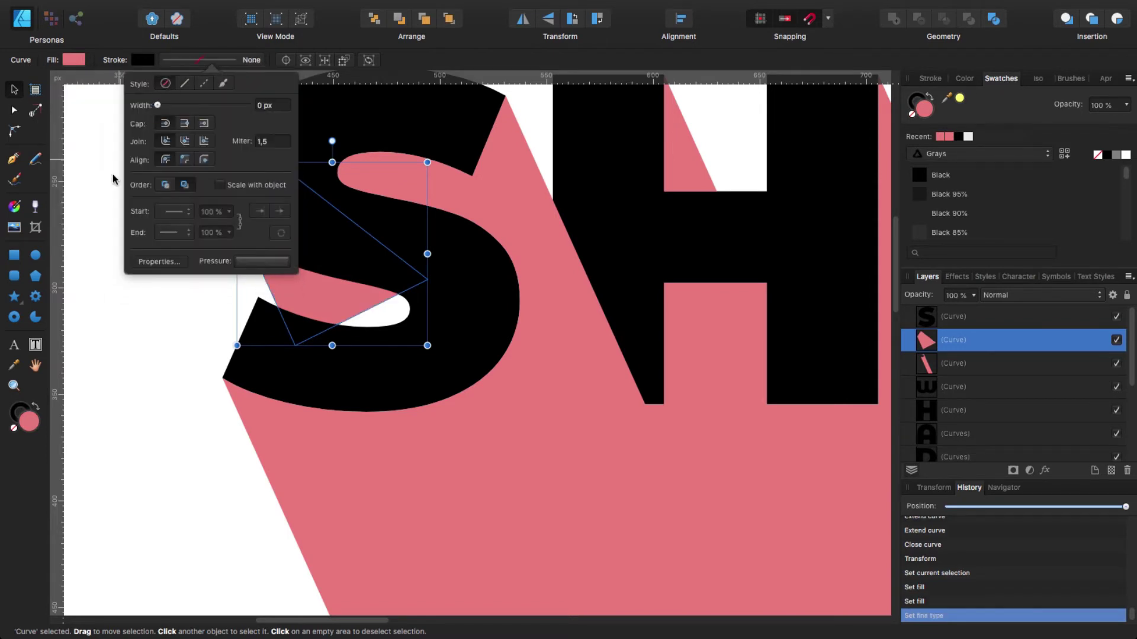
pyautogui.click(132, 382)
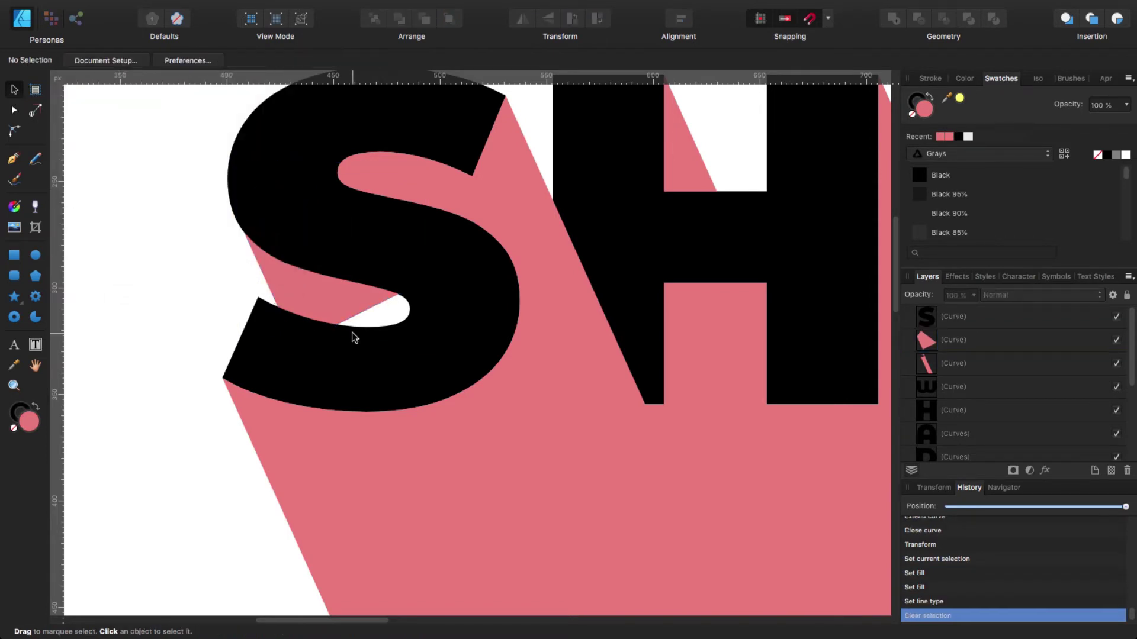
# Try to enlarge the pink shape so it fills the S's lower opening, and delete the shape.
pyautogui.click(343, 304)
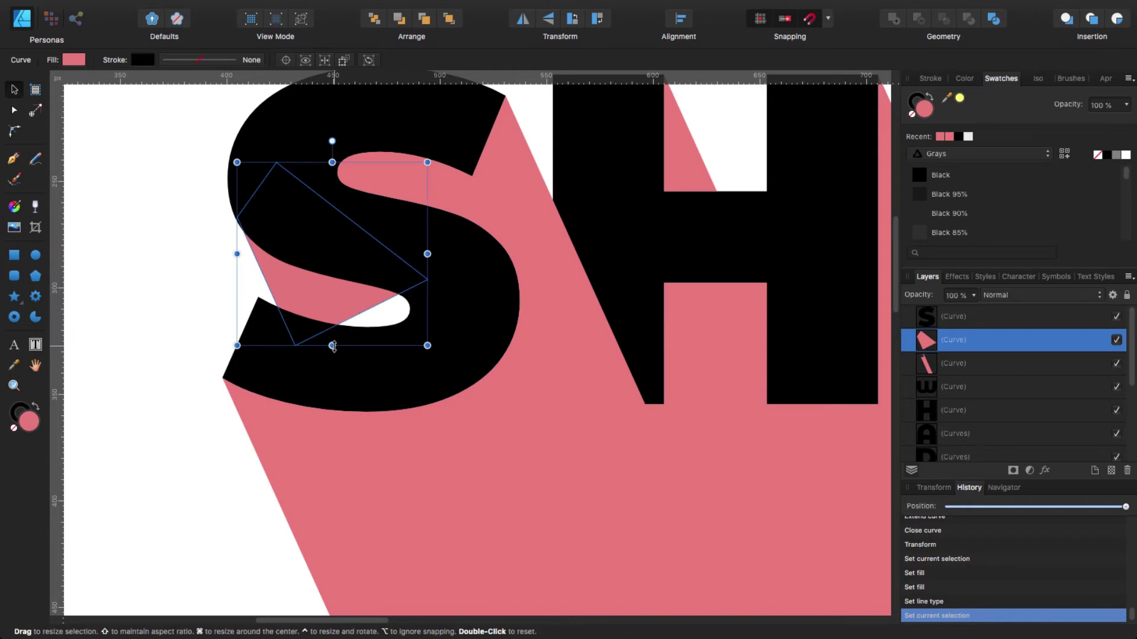
pyautogui.moveTo(427, 346); pyautogui.dragTo(450, 367)
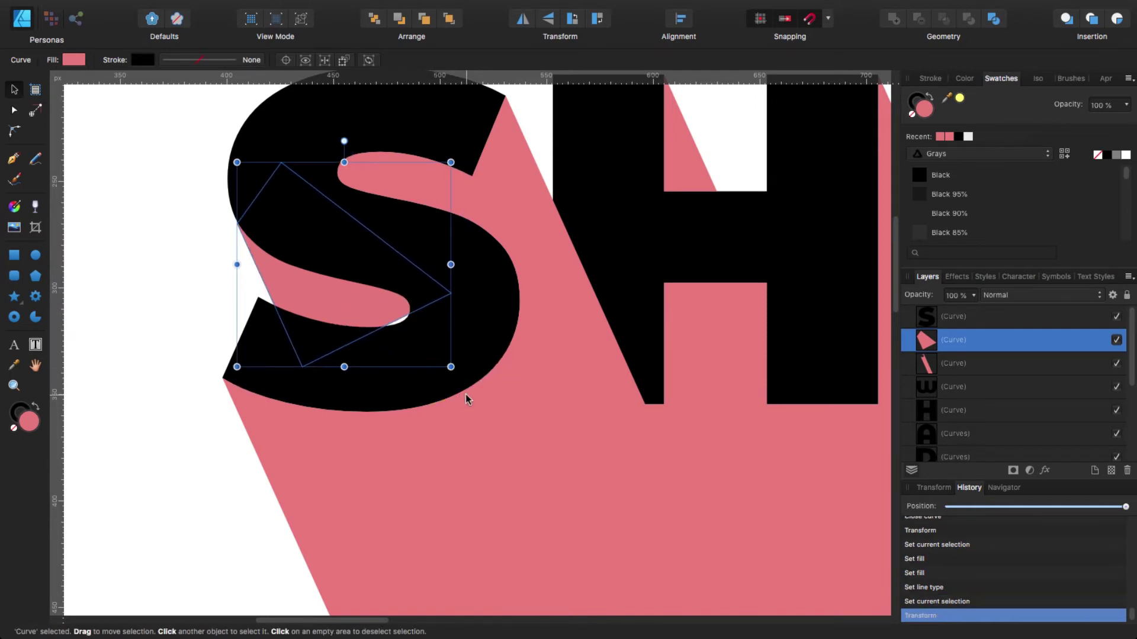
pyautogui.press('Delete')
# Draw a longer closed four-sided shape with the Pen tool, from the shadow's left edge below the S up into the letter.
pyautogui.press('p')
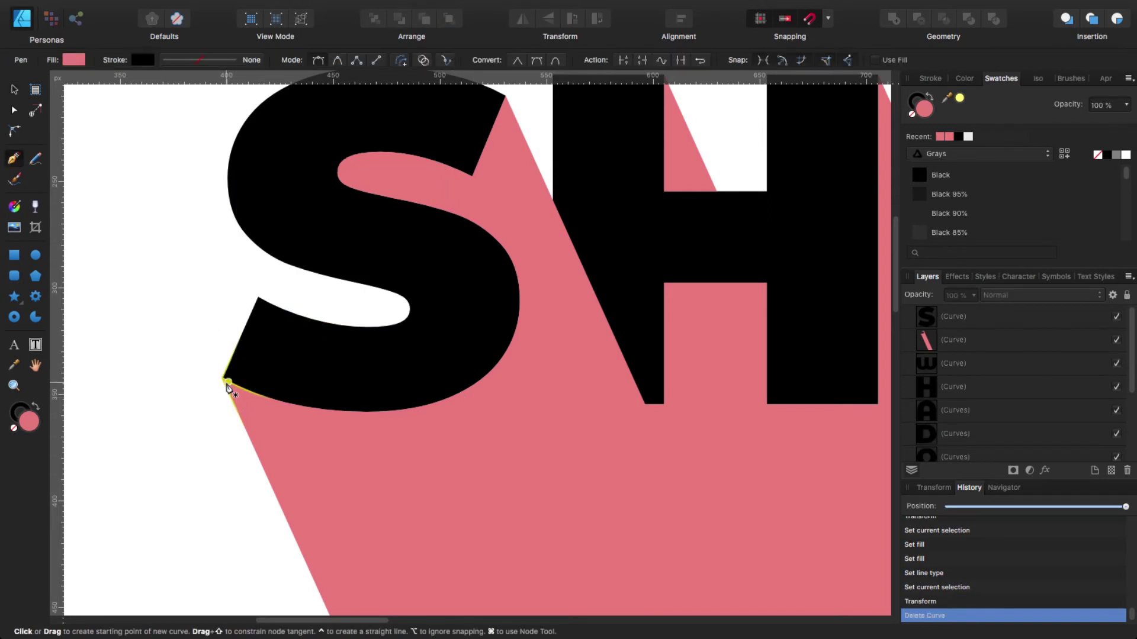
pyautogui.click(237, 411)
pyautogui.moveTo(368, 512); pyautogui.dragTo(369, 372)
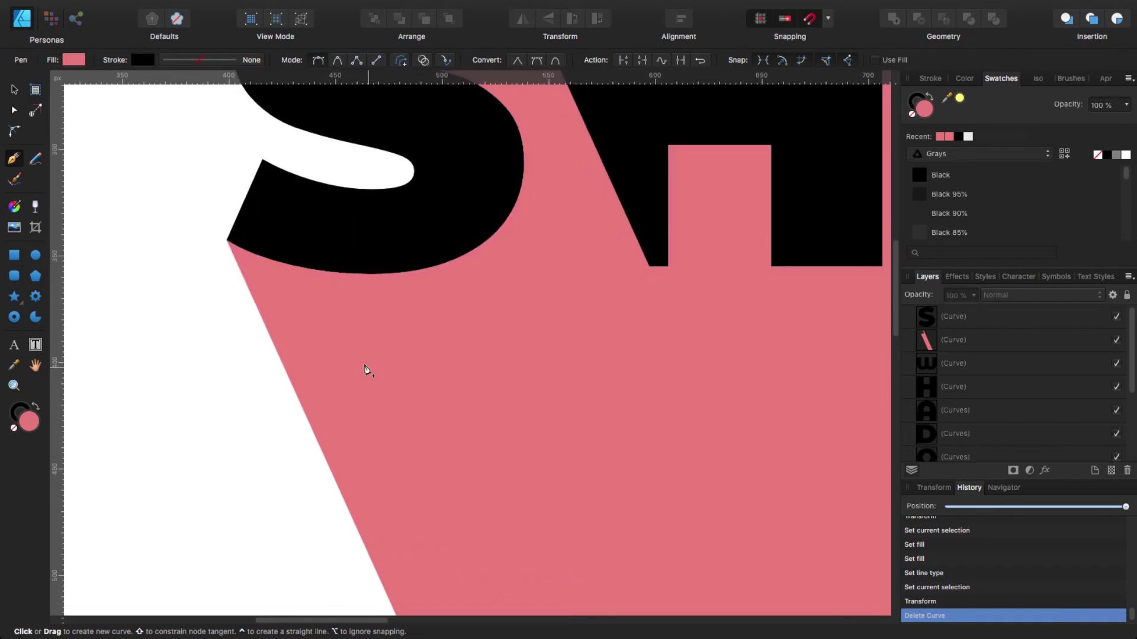
pyautogui.click(369, 559)
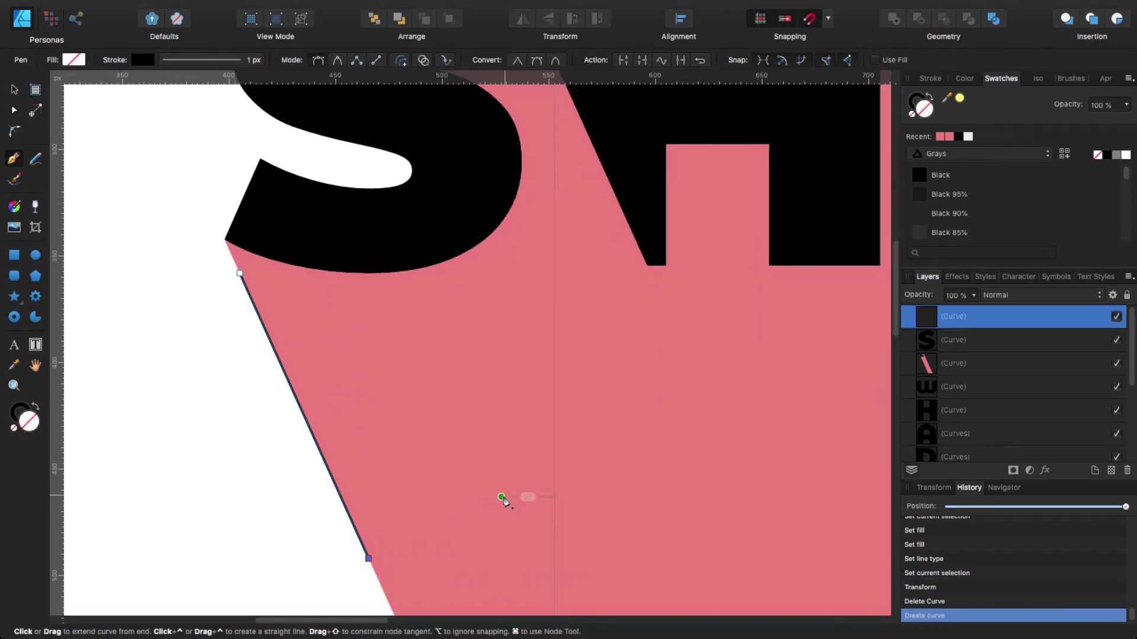
pyautogui.click(540, 490)
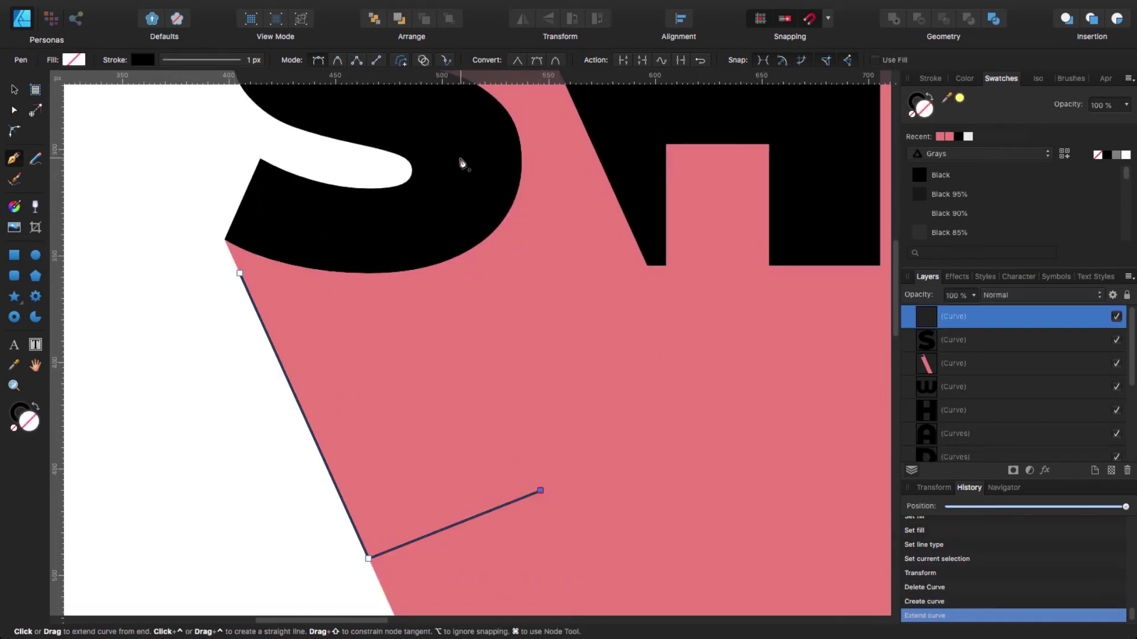
pyautogui.click(441, 126)
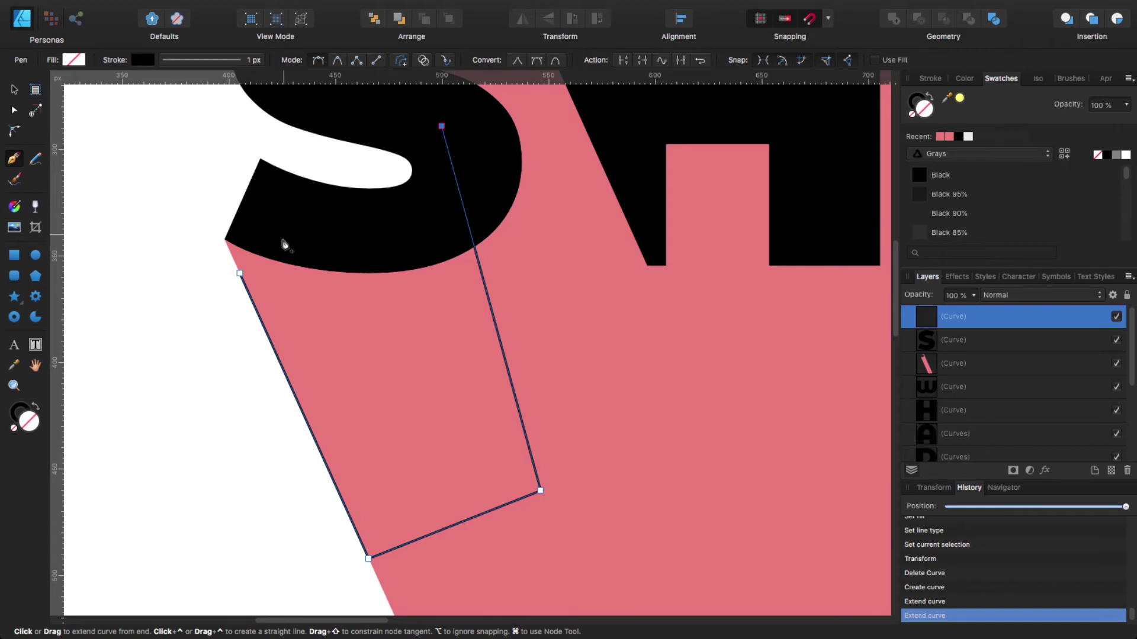
pyautogui.click(240, 273)
pyautogui.click(10, 92)
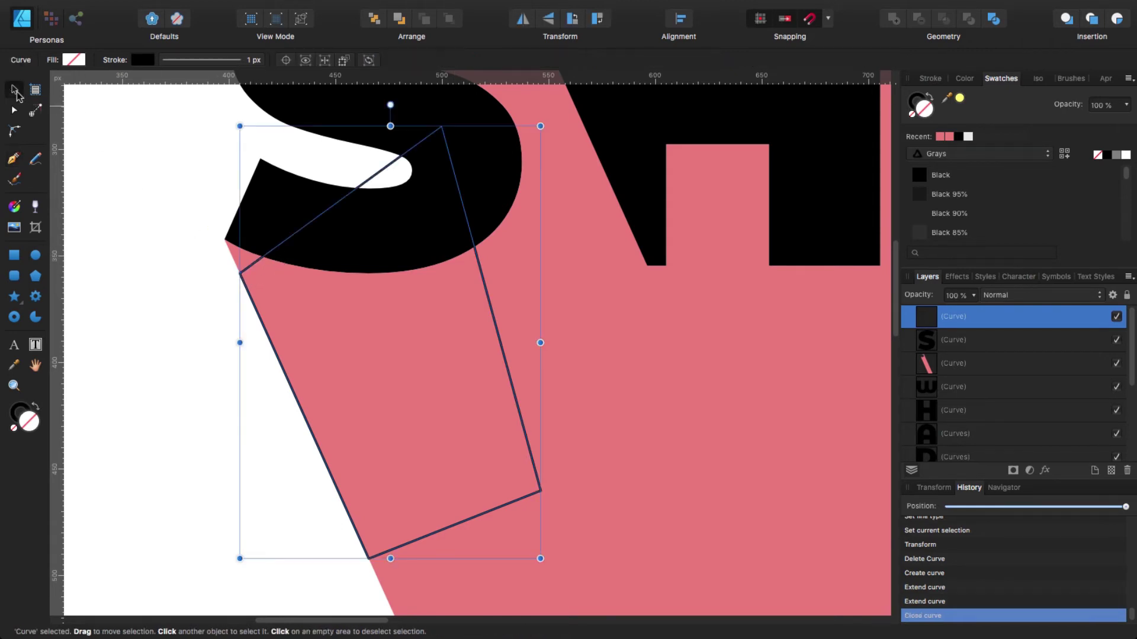
# Sample the shadow's pink with the colour picker and remove the new shape's stroke.
pyautogui.scroll(3, 304, 261)
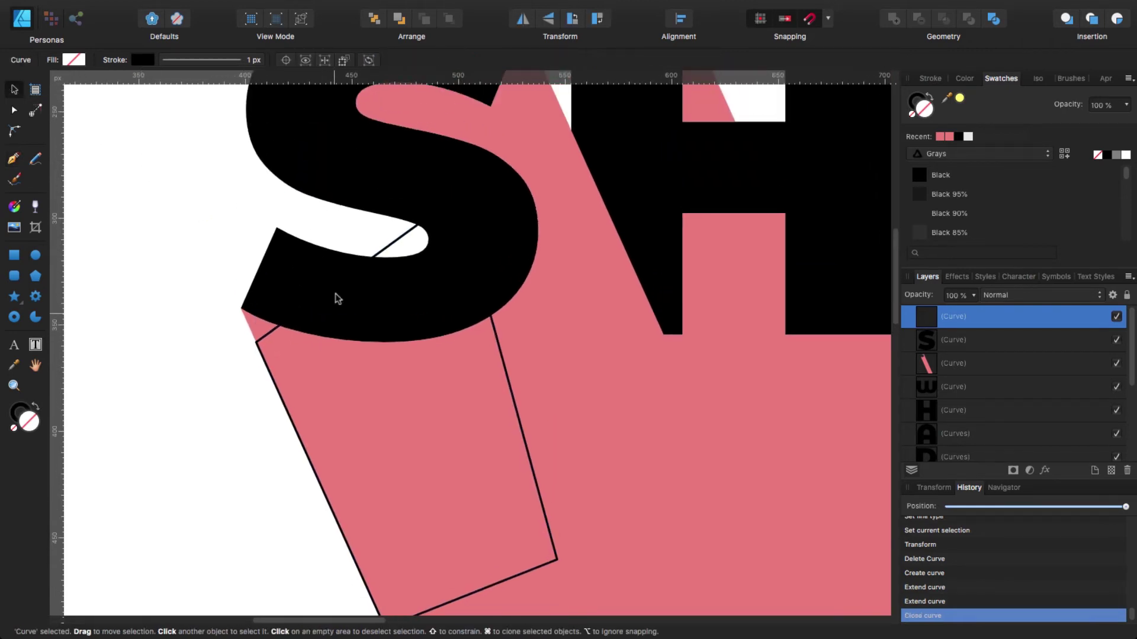
pyautogui.click(74, 60)
pyautogui.moveTo(238, 76); pyautogui.dragTo(603, 368)
pyautogui.click(238, 77)
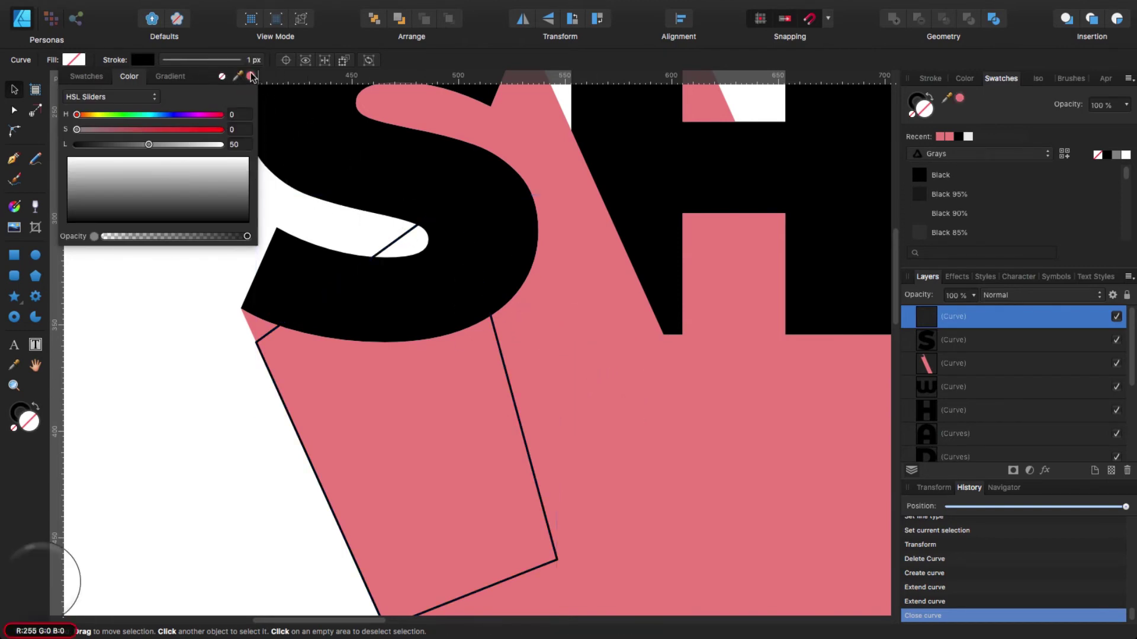
pyautogui.click(195, 63)
pyautogui.click(187, 64)
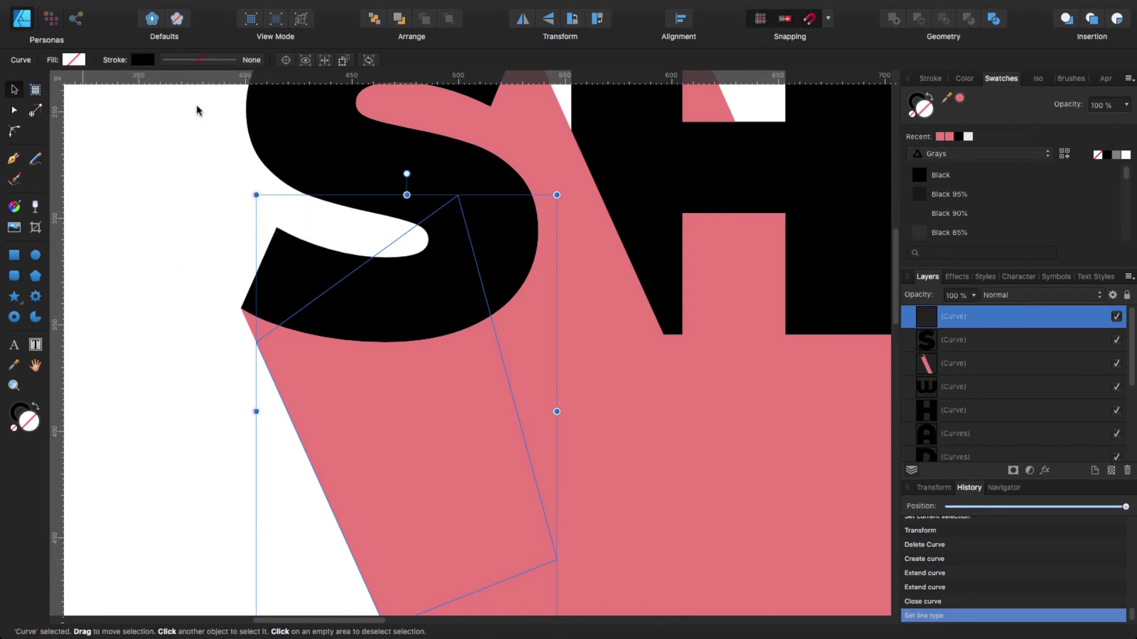
# Fill the new shape with the sampled shadow pink, hue 0, saturation 71, lightness 70, and deselect it.
pyautogui.click(74, 60)
pyautogui.moveTo(239, 78); pyautogui.dragTo(652, 407)
pyautogui.click(251, 77)
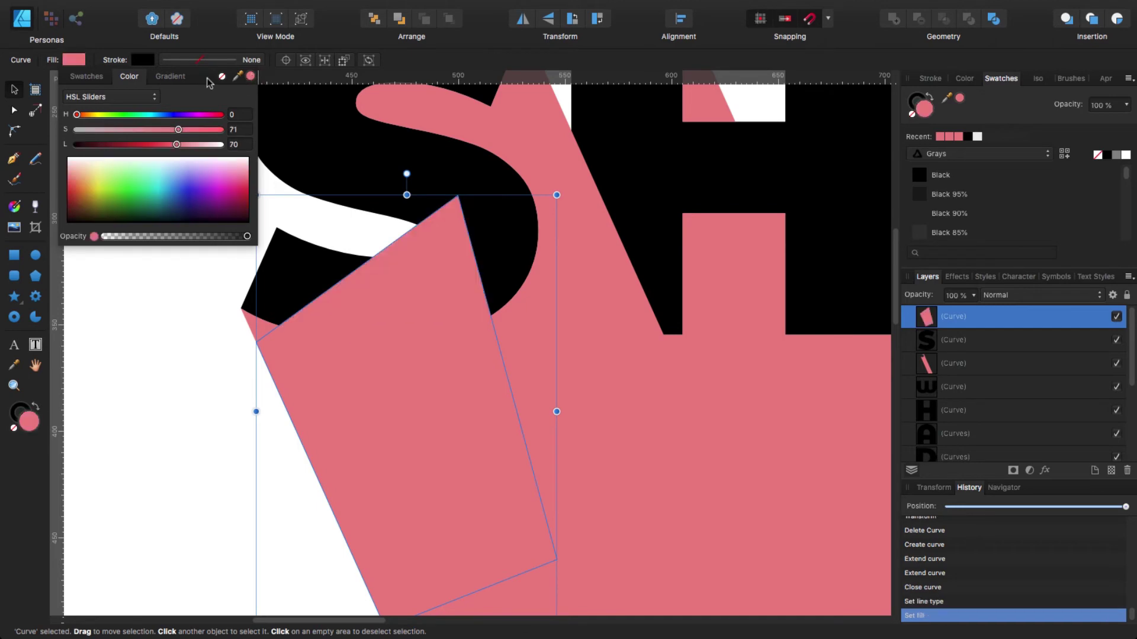
pyautogui.click(127, 336)
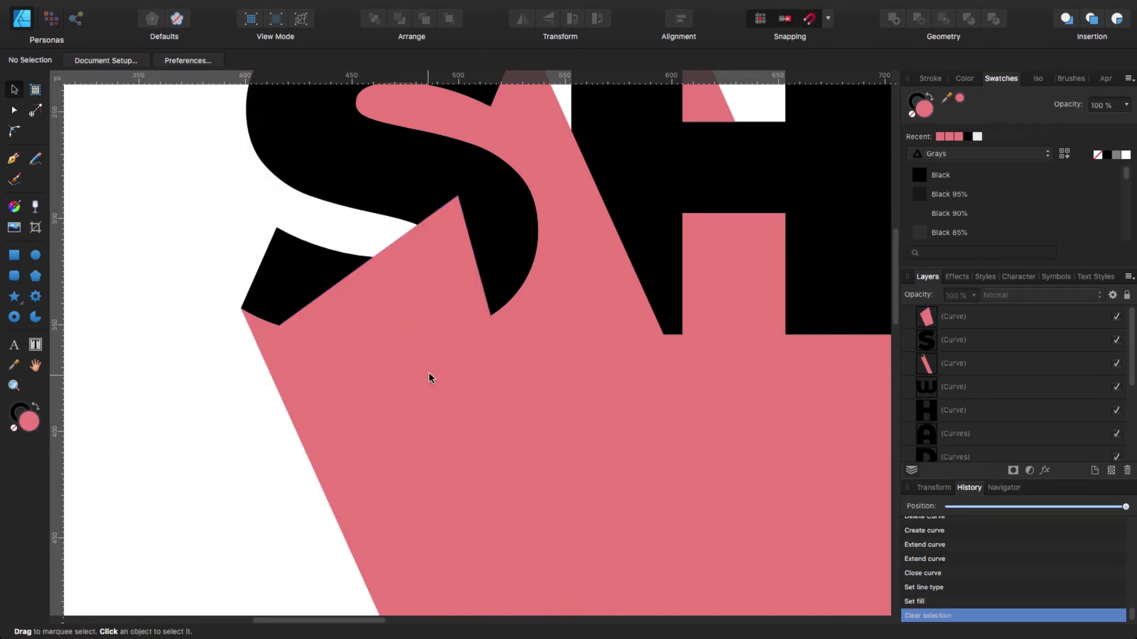
# Move the pink shape up over the S and set its layer opacity to 41%.
pyautogui.moveTo(444, 369); pyautogui.dragTo(432, 175)
pyautogui.scroll(5, 417, 212)
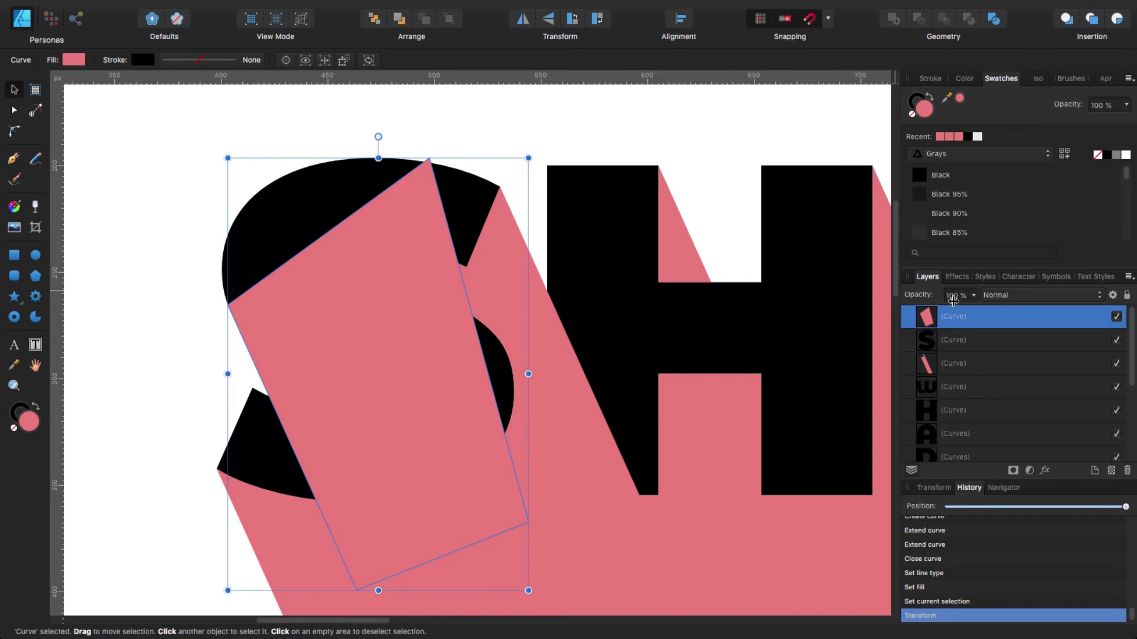
pyautogui.moveTo(973, 296); pyautogui.dragTo(900, 322)
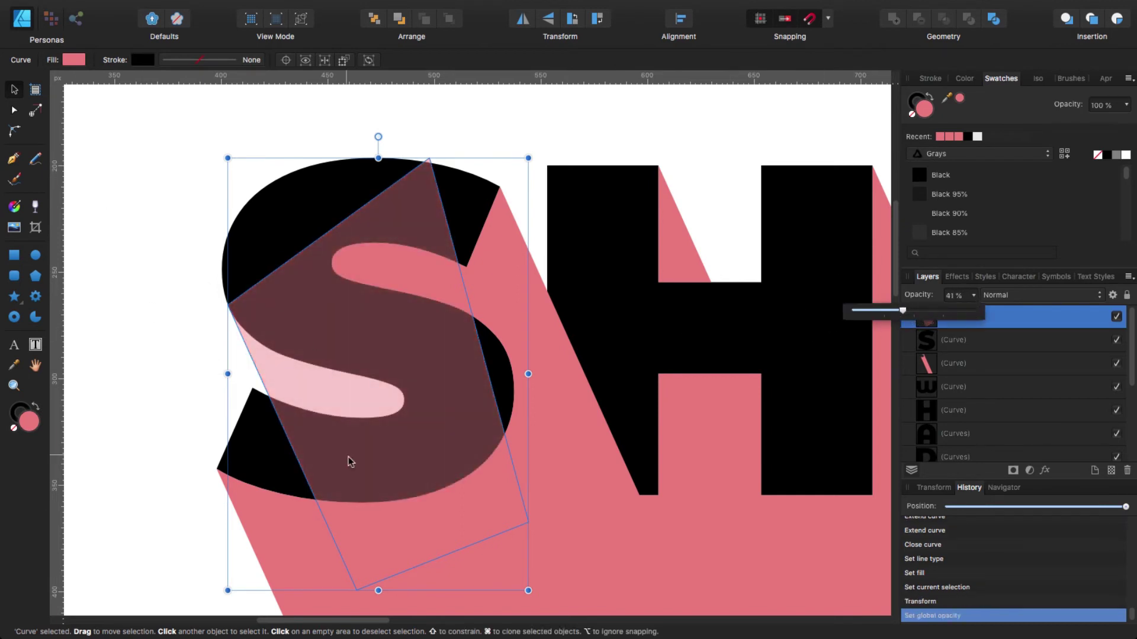
# Position the translucent shape so its left corner meets the outer left curve of the S above the lower opening.
pyautogui.moveTo(334, 535); pyautogui.dragTo(344, 505)
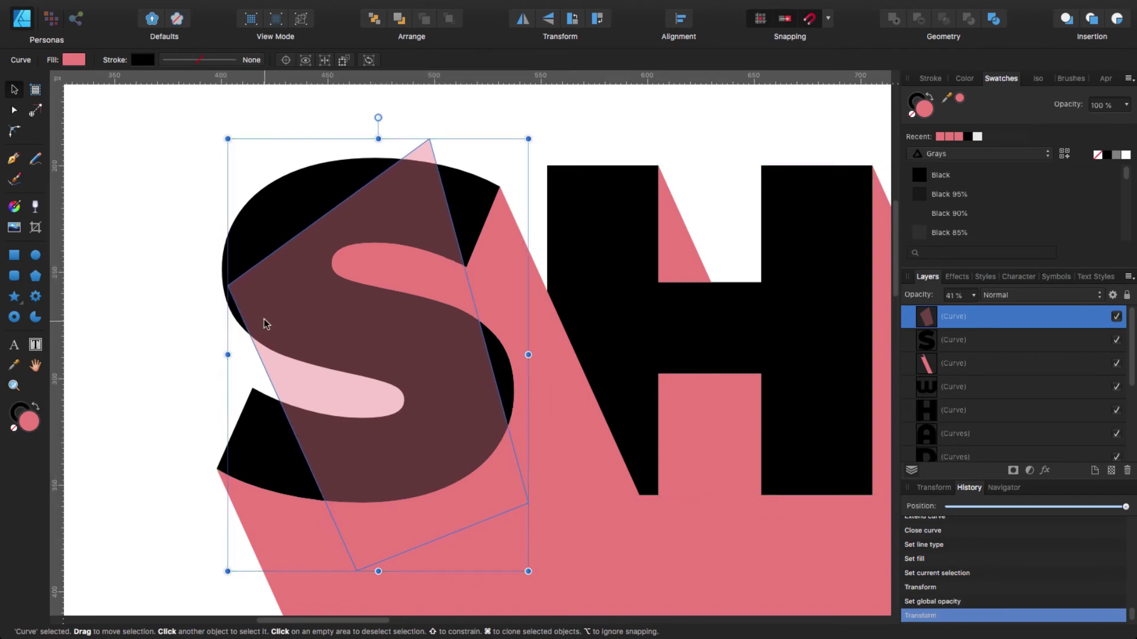
pyautogui.scroll(-5, 290, 333)
pyautogui.scroll(10, 367, 339)
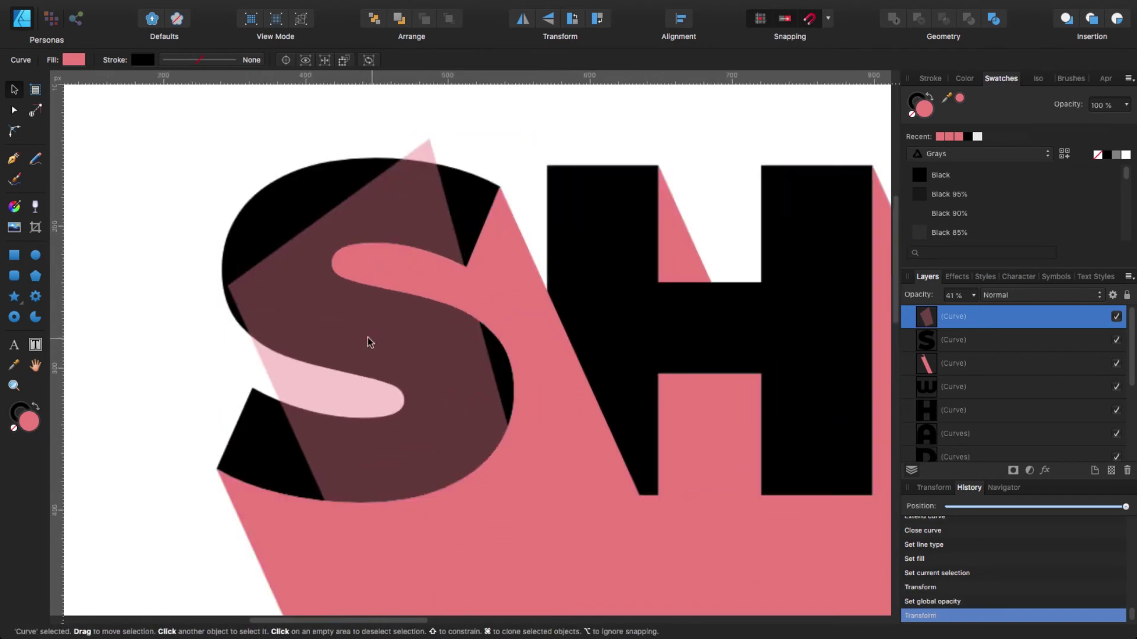
pyautogui.scroll(-2, 563, 474)
pyautogui.scroll(6, 393, 319)
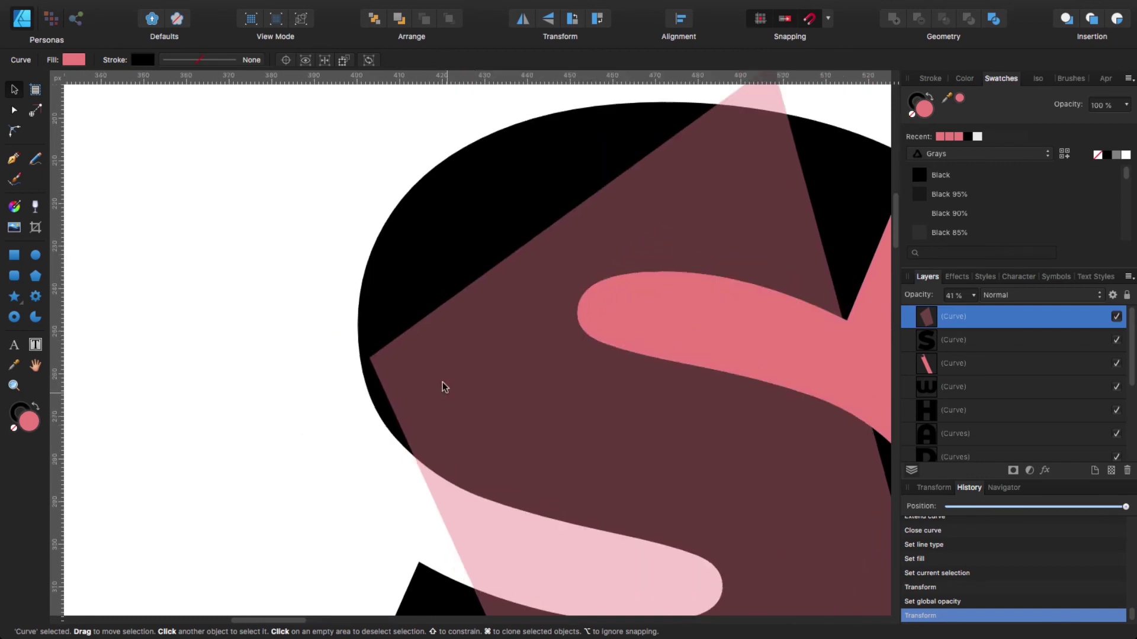
pyautogui.moveTo(442, 396); pyautogui.dragTo(444, 431)
# Move the shape's top node down so it lies inside the black upper part of the S, and deselect the shape.
pyautogui.click(14, 111)
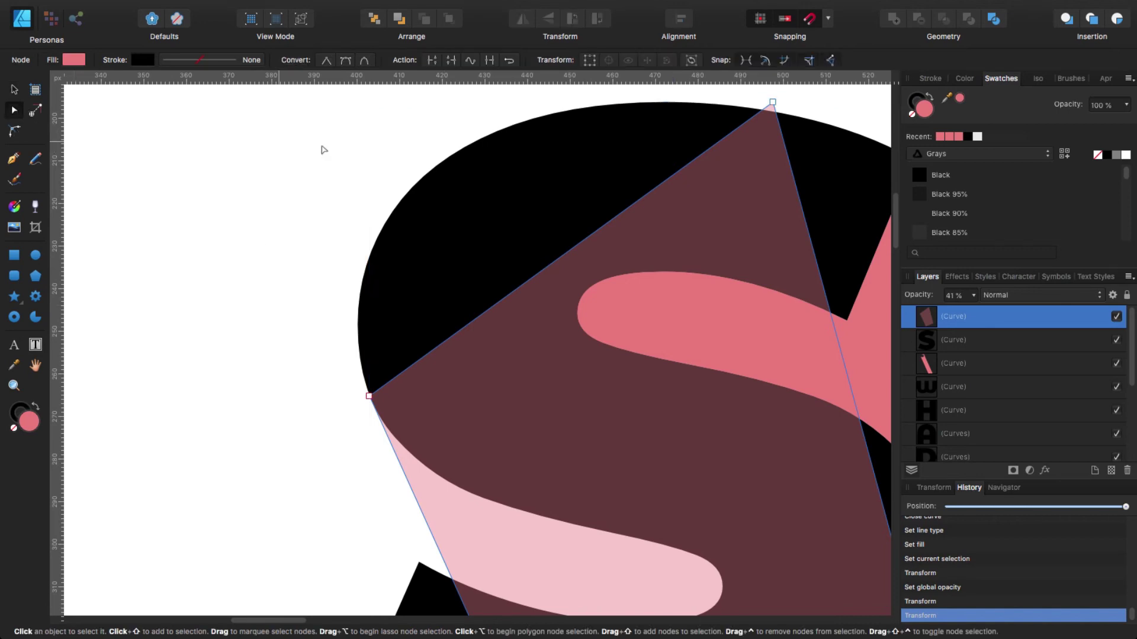
pyautogui.moveTo(773, 104); pyautogui.dragTo(760, 179)
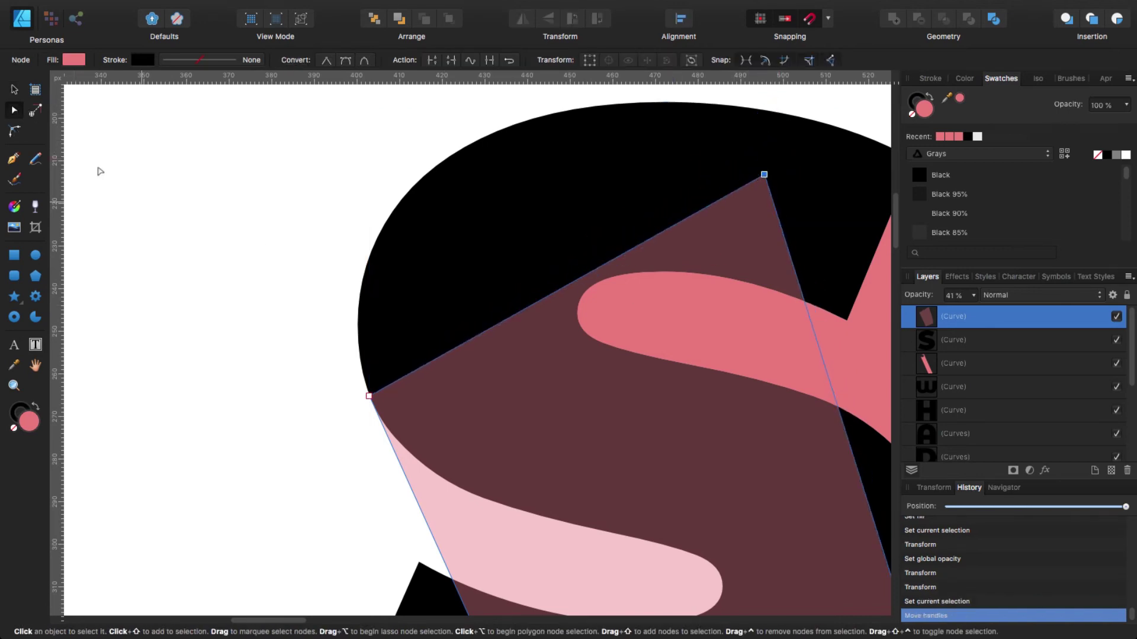
pyautogui.click(14, 89)
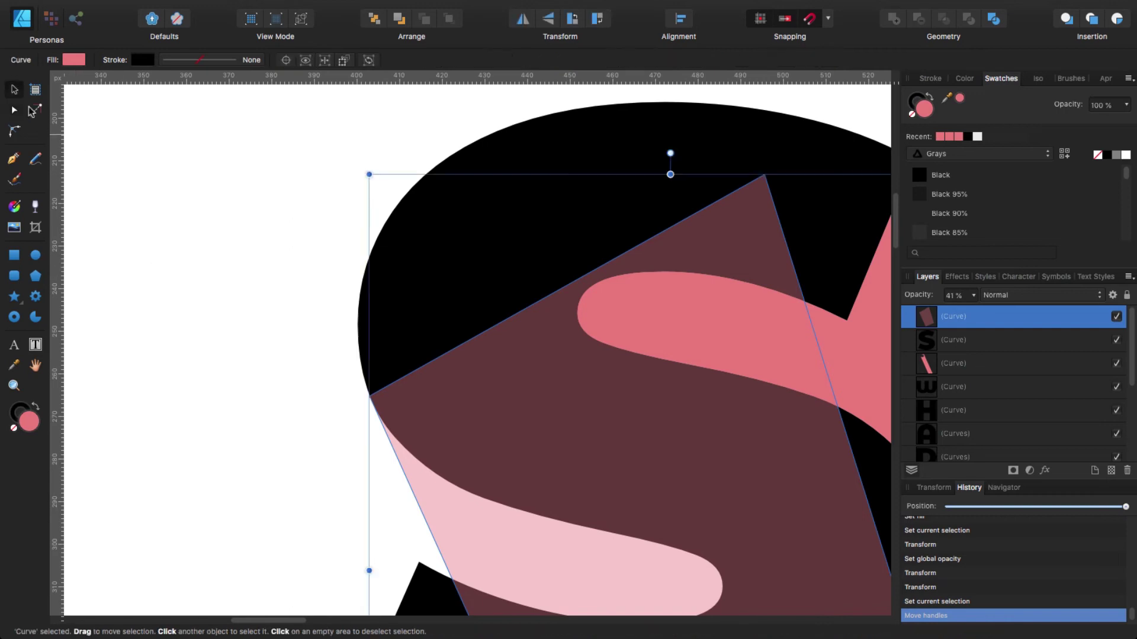
pyautogui.moveTo(252, 447); pyautogui.dragTo(186, 181)
pyautogui.scroll(-5, 274, 276)
pyautogui.press('super+minus')
pyautogui.press('super+minus')
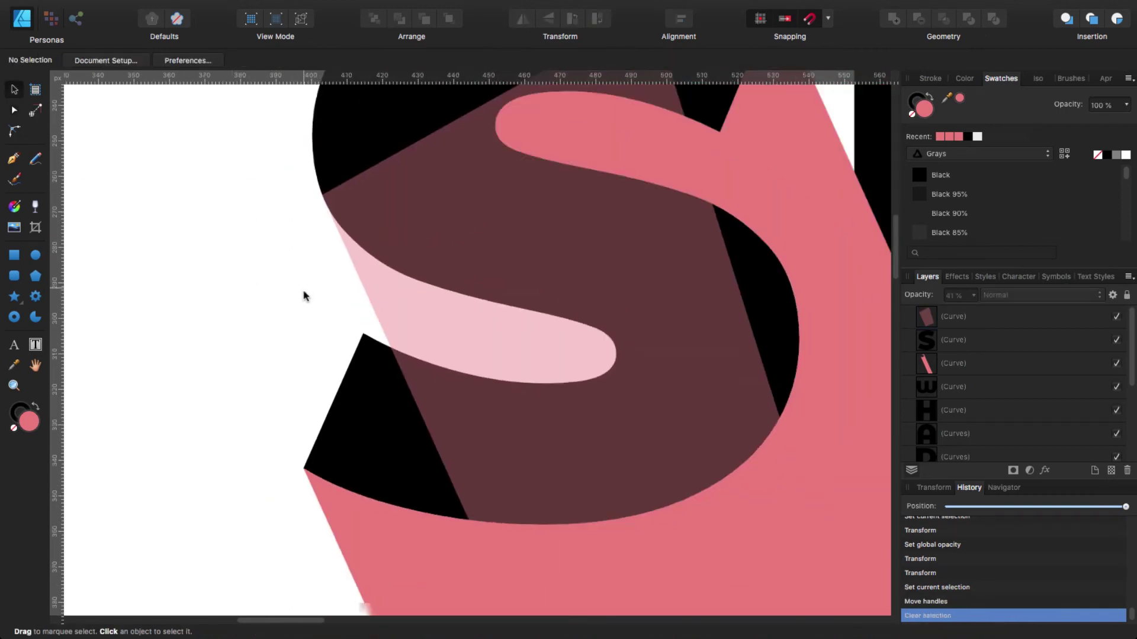
# Restore the filler shape on the S to 100% opacity and merge it with the S's long shadow using Add.
pyautogui.click(947, 322)
pyautogui.click(974, 295)
pyautogui.moveTo(974, 310); pyautogui.dragTo(1043, 311)
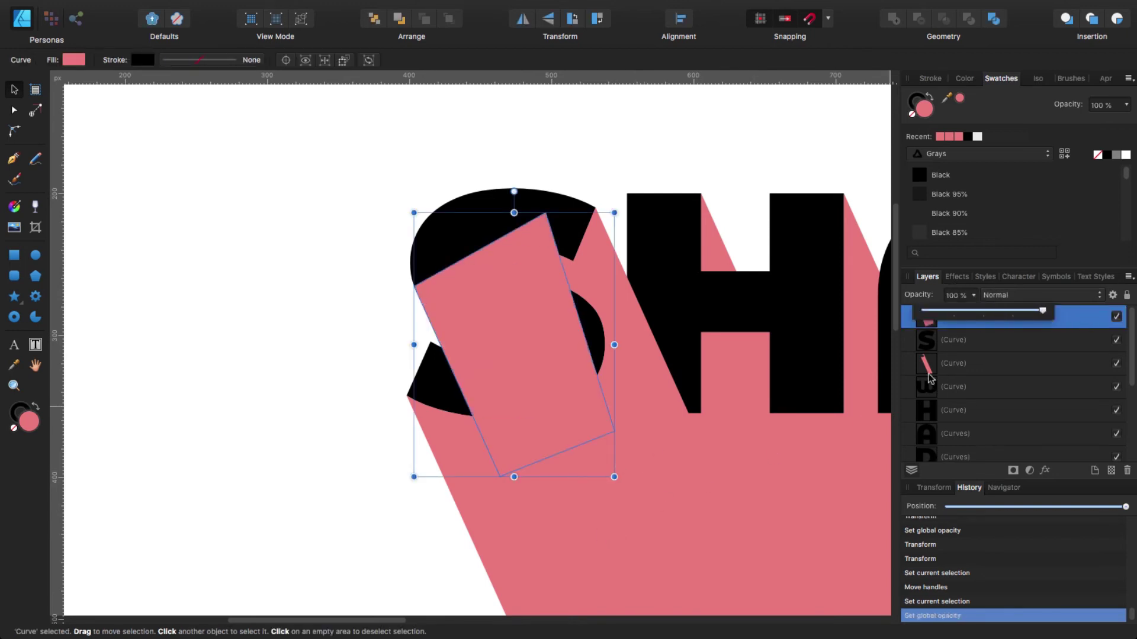
pyautogui.keyDown('shift'); pyautogui.click(515, 536); pyautogui.keyUp('shift')
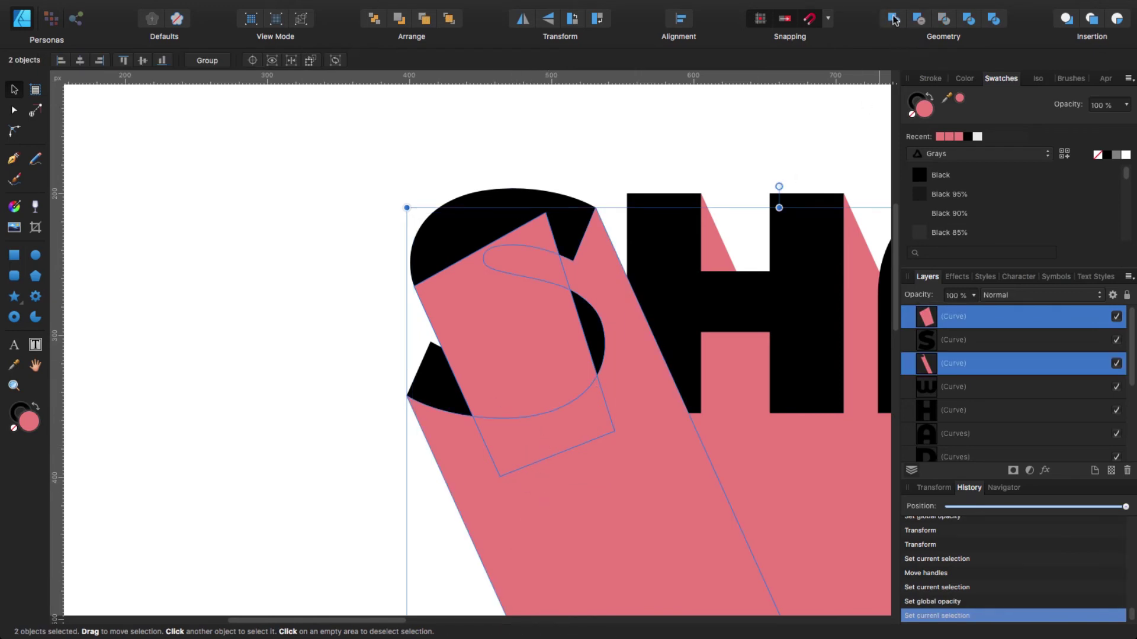
pyautogui.click(892, 19)
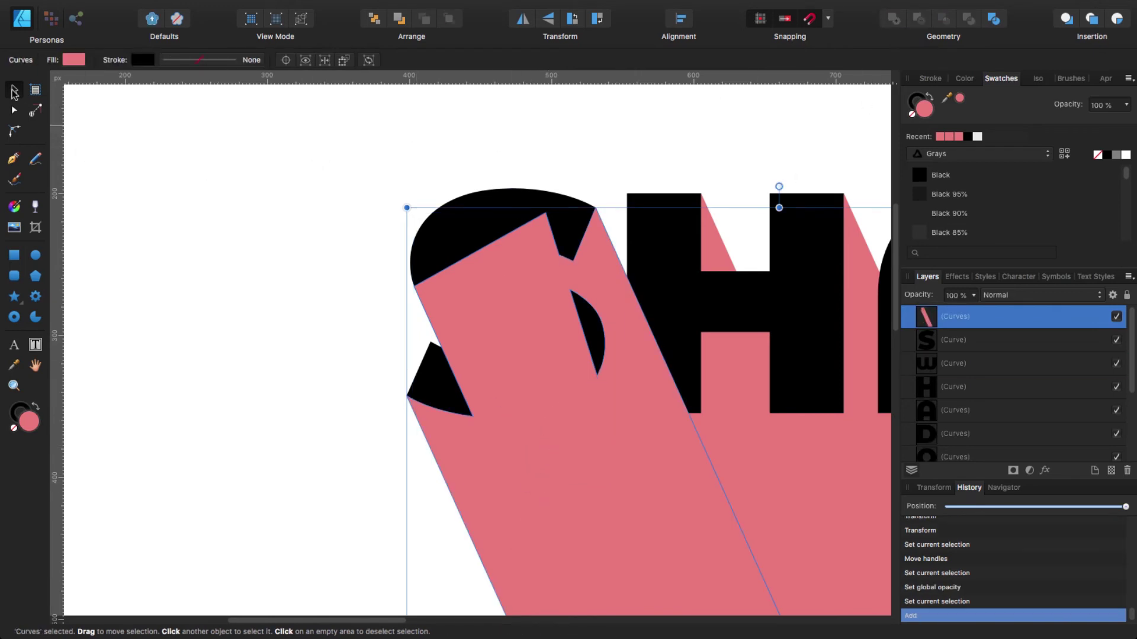
# Bring the black S to the front and send its merged pink shadow to the back of the stack, then deselect.
pyautogui.click(507, 194)
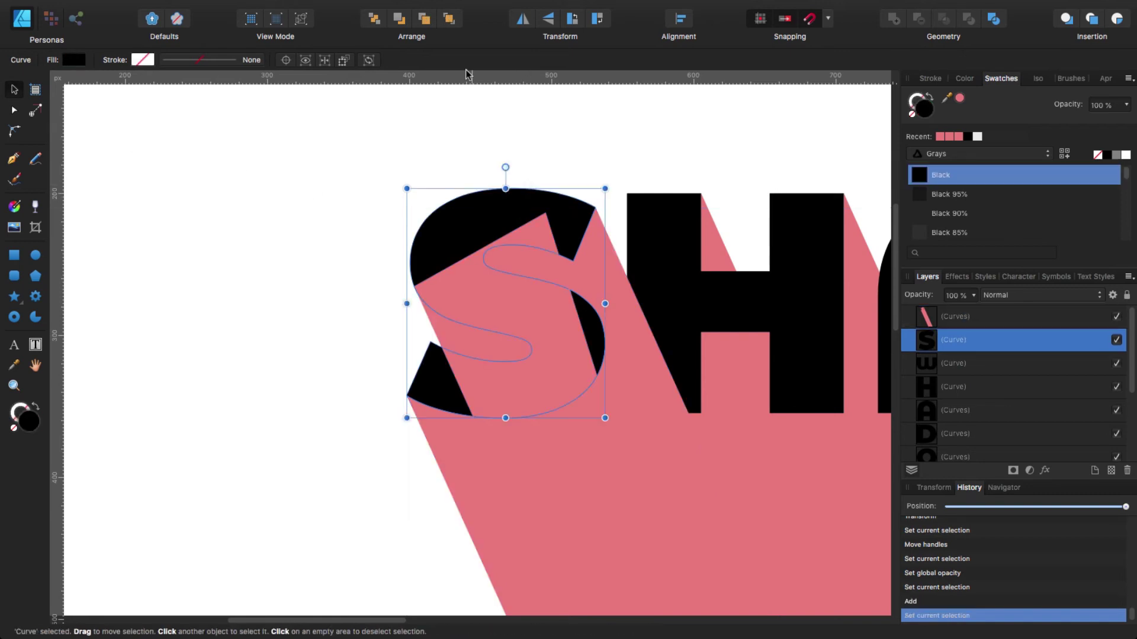
pyautogui.click(449, 19)
pyautogui.click(259, 307)
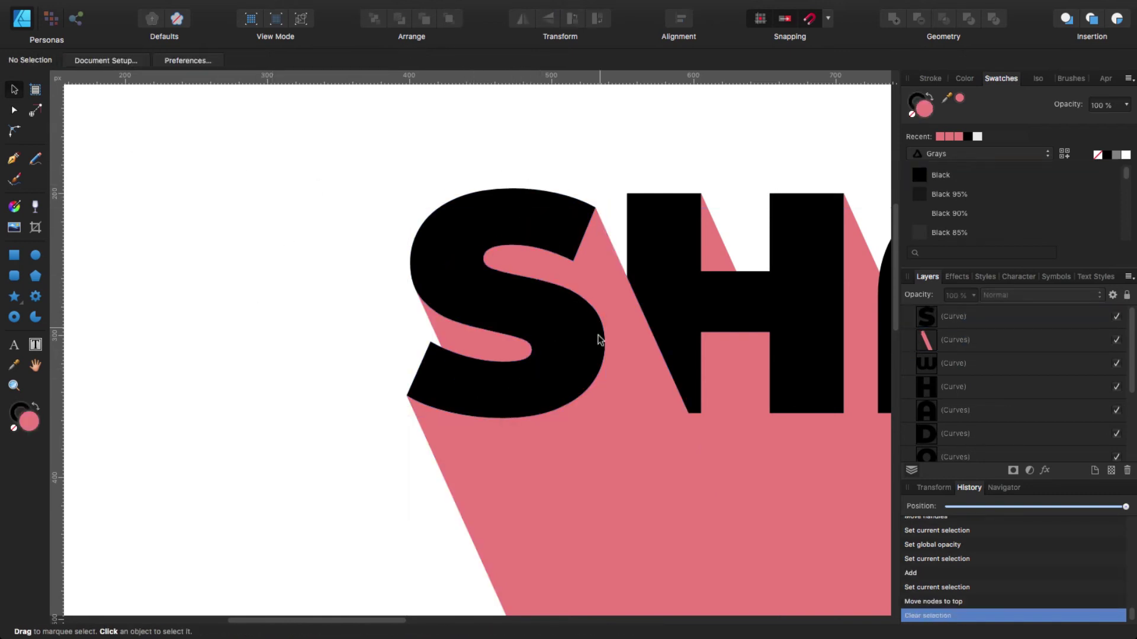
pyautogui.click(632, 474)
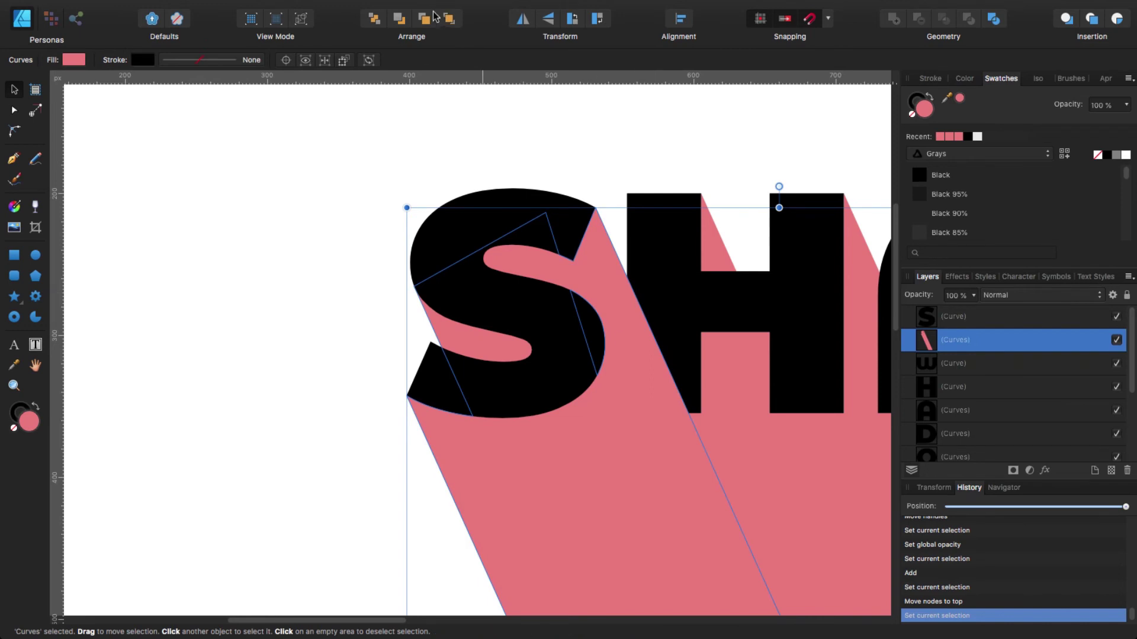
pyautogui.click(375, 23)
pyautogui.click(261, 447)
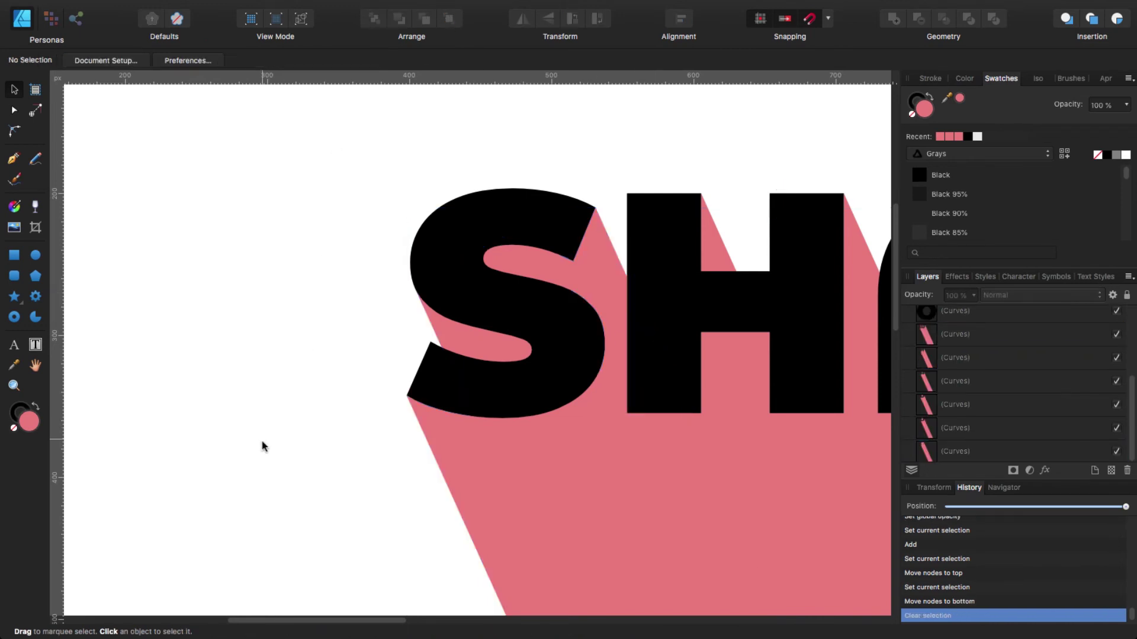
# Group all the letters and shadows and move the group straight down so the word sits near the vertical middle of the page.
pyautogui.scroll(-5, 546, 377)
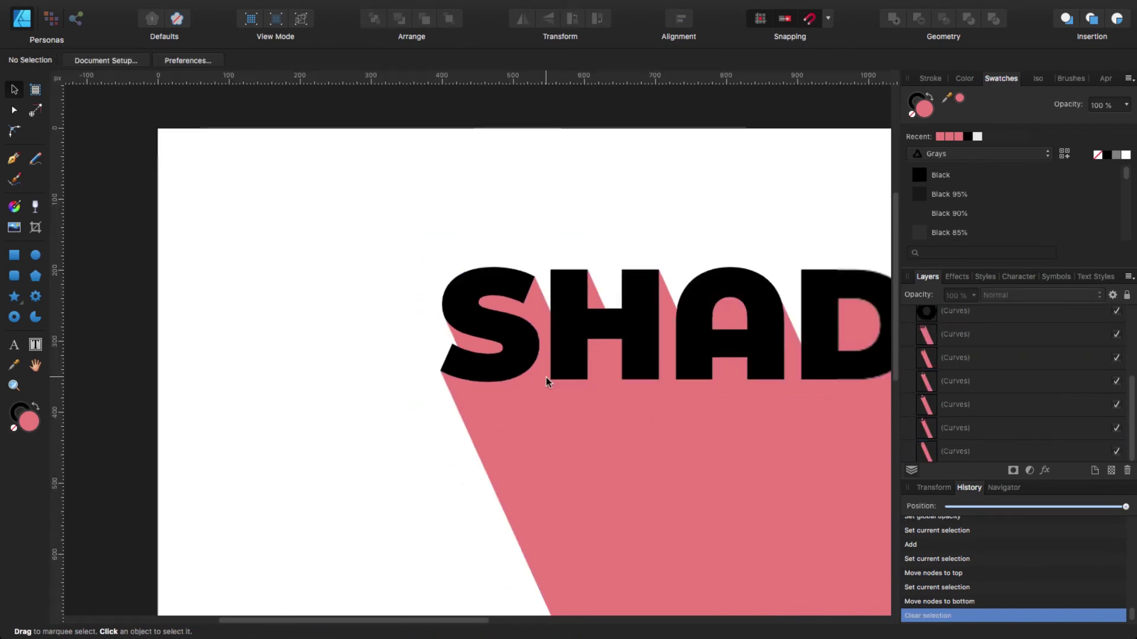
pyautogui.scroll(2, 652, 379)
pyautogui.scroll(3, 641, 374)
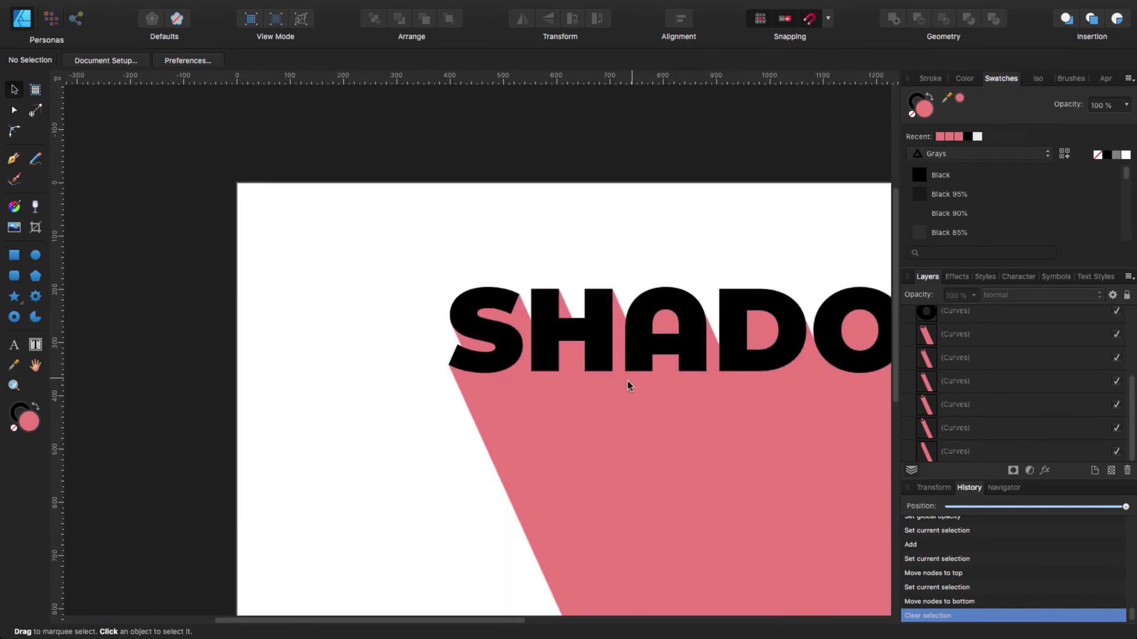
pyautogui.scroll(-4, 496, 329)
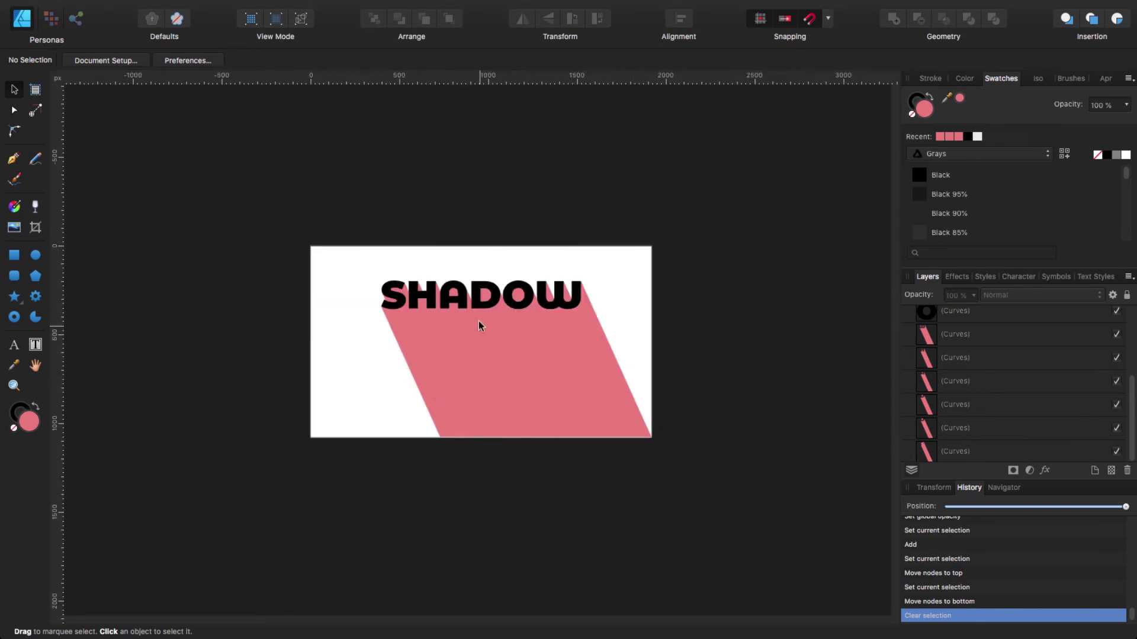
pyautogui.moveTo(348, 258); pyautogui.dragTo(727, 523)
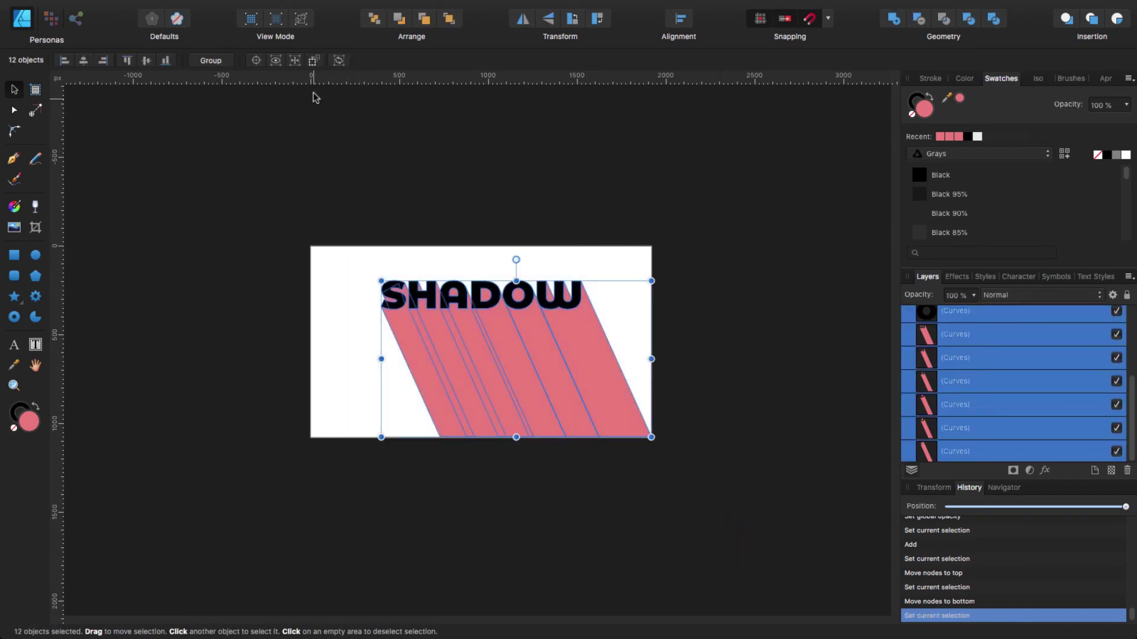
pyautogui.click(211, 60)
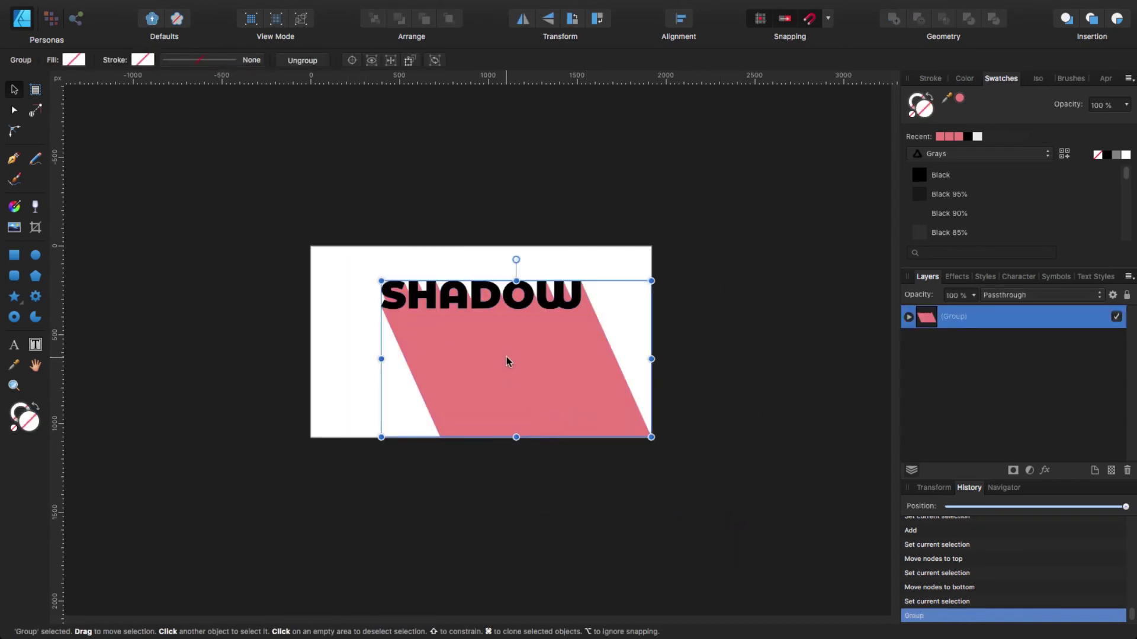
pyautogui.moveTo(506, 356); pyautogui.dragTo(512, 399)
pyautogui.click(734, 337)
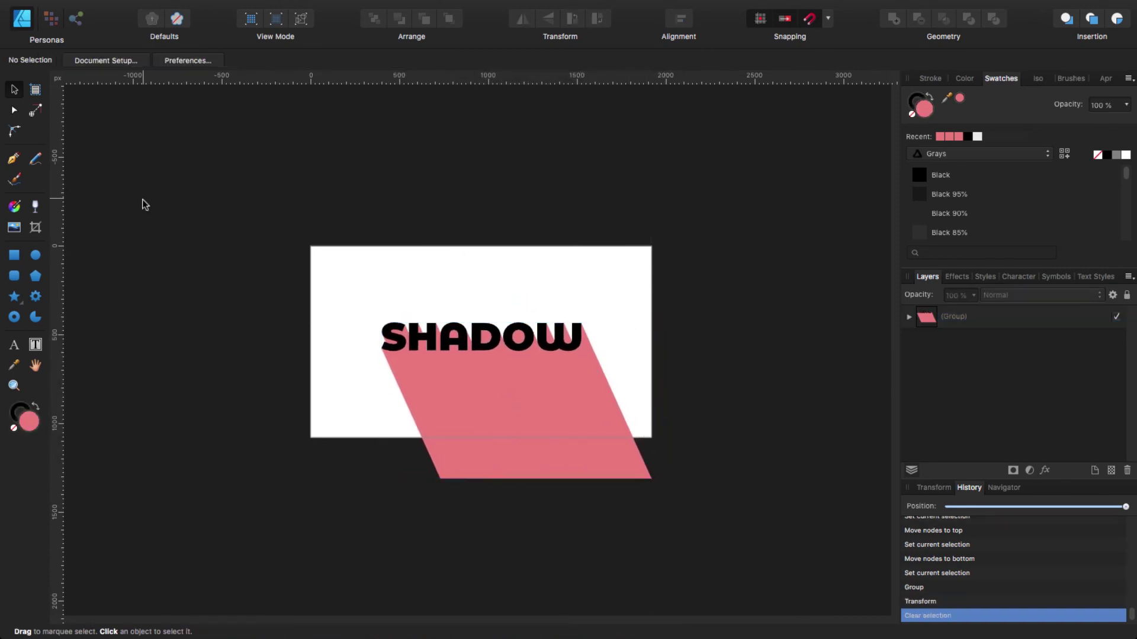
# Draw a rectangle covering the whole page and fill it with COMBO #1B from the Eye Catchy Combinations palette.
pyautogui.click(14, 255)
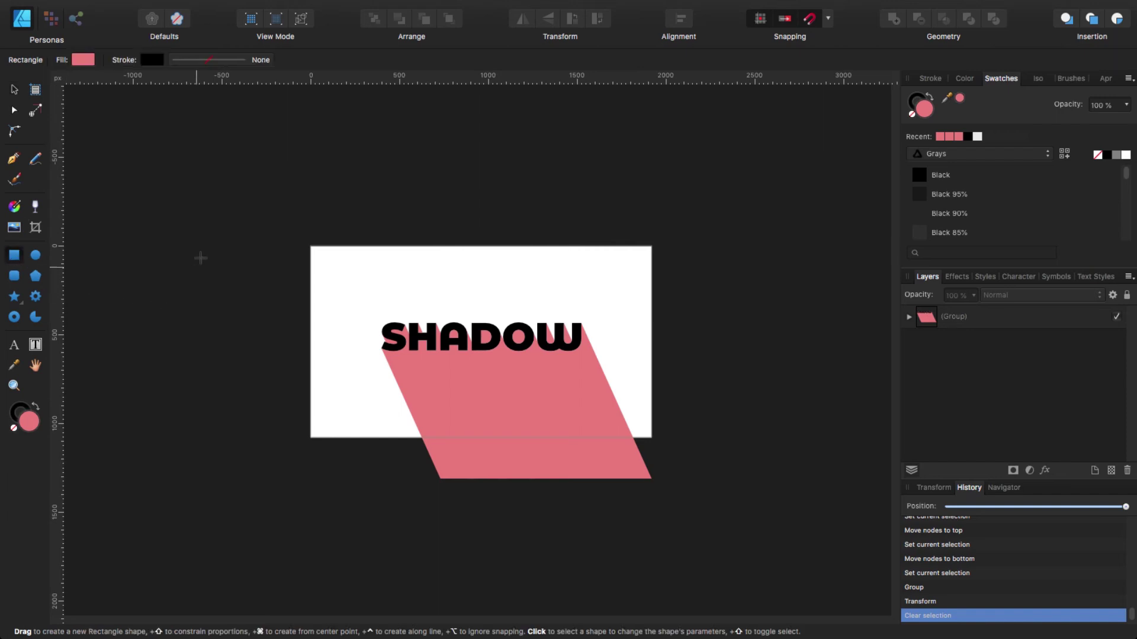
pyautogui.moveTo(310, 246); pyautogui.dragTo(651, 438)
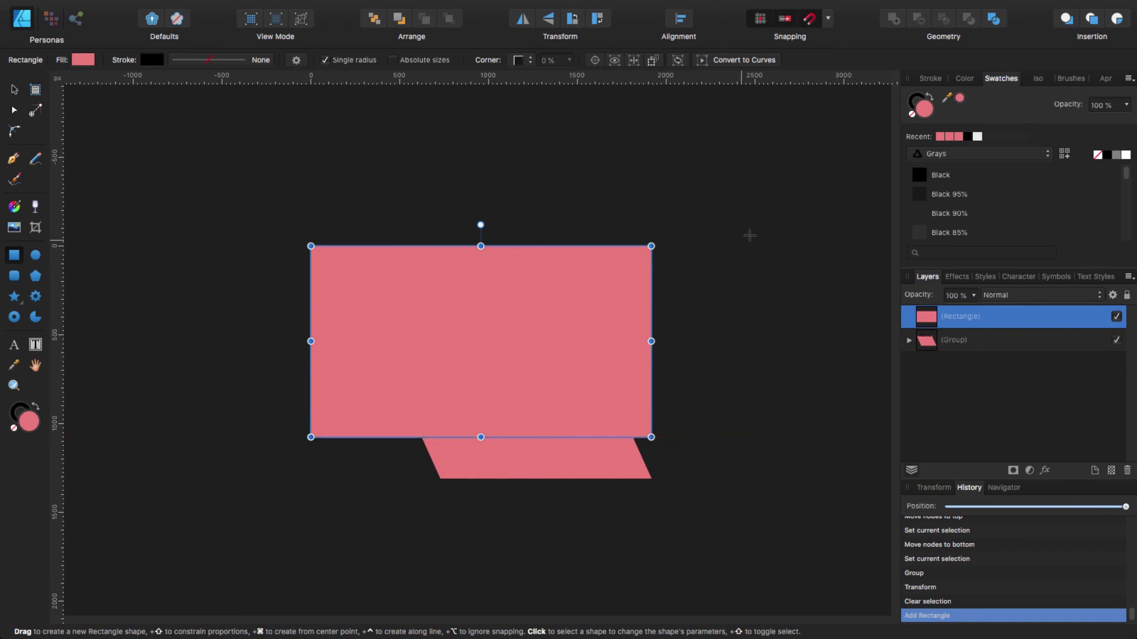
pyautogui.click(965, 155)
pyautogui.click(983, 265)
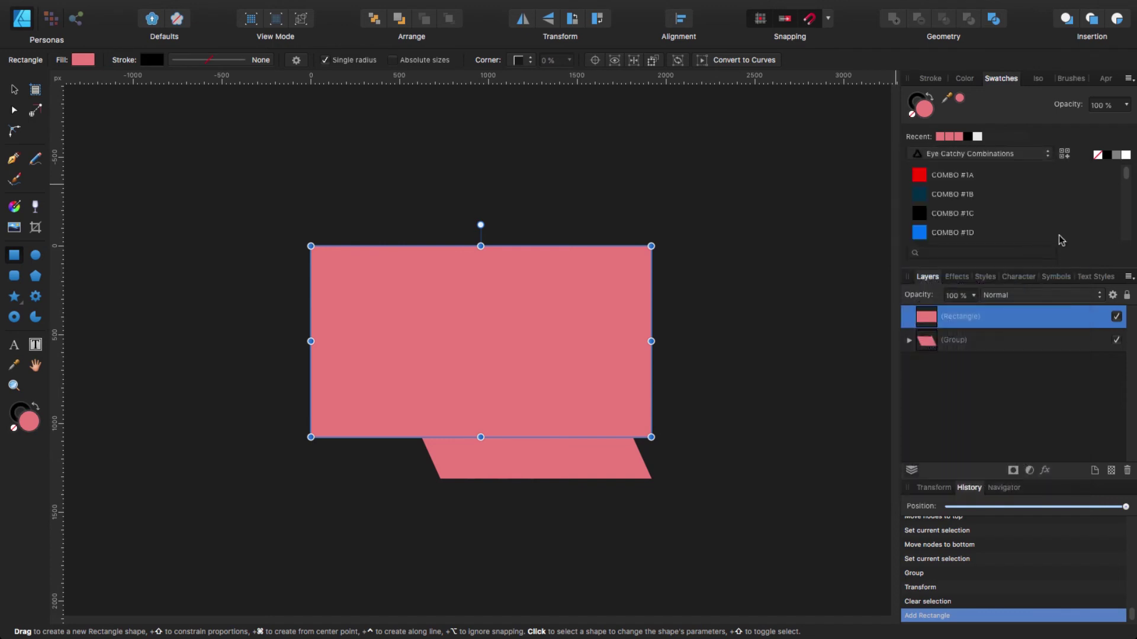
pyautogui.click(928, 199)
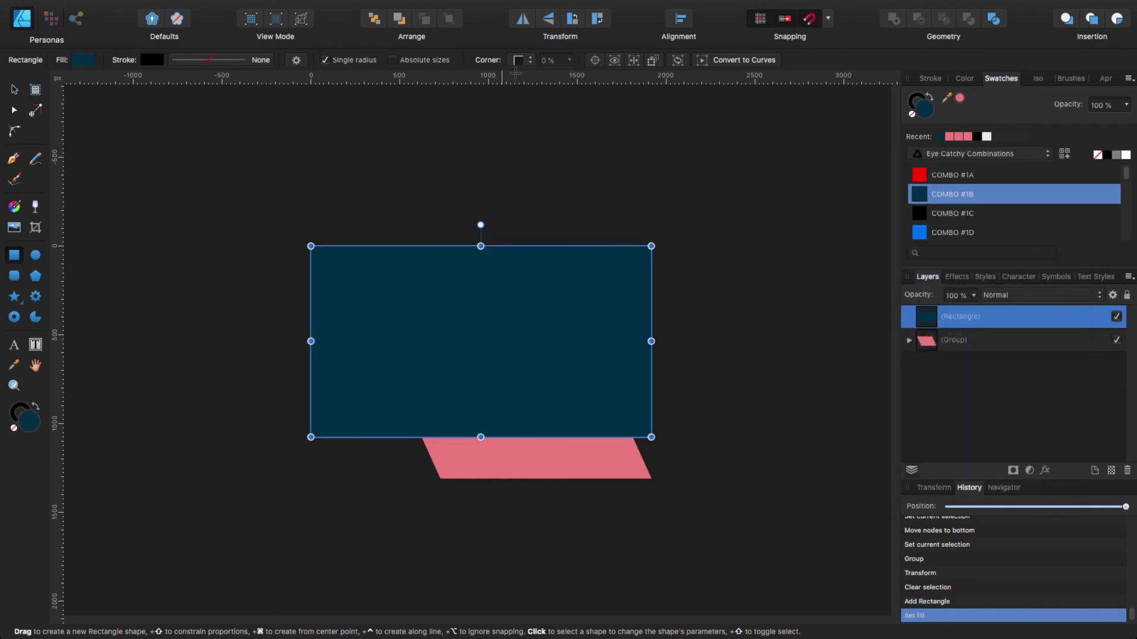
# Send the rectangle behind the lettering and lighten its fill to hue 204, saturation 100, lightness 22.
pyautogui.click(375, 22)
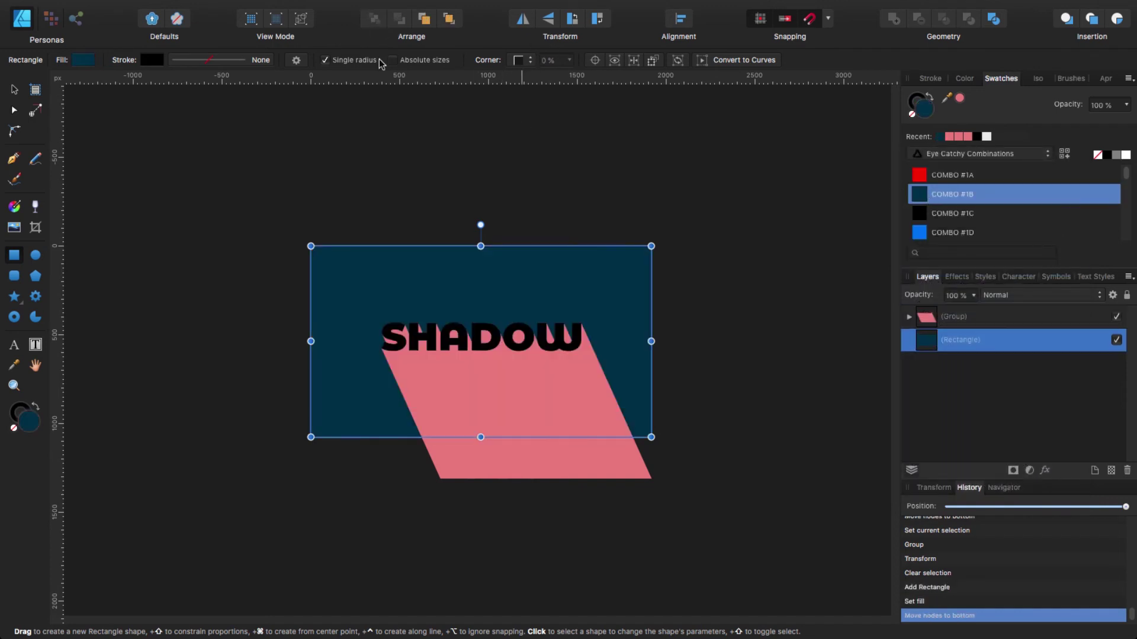
pyautogui.doubleClick(926, 115)
pyautogui.moveTo(735, 251); pyautogui.dragTo(756, 254)
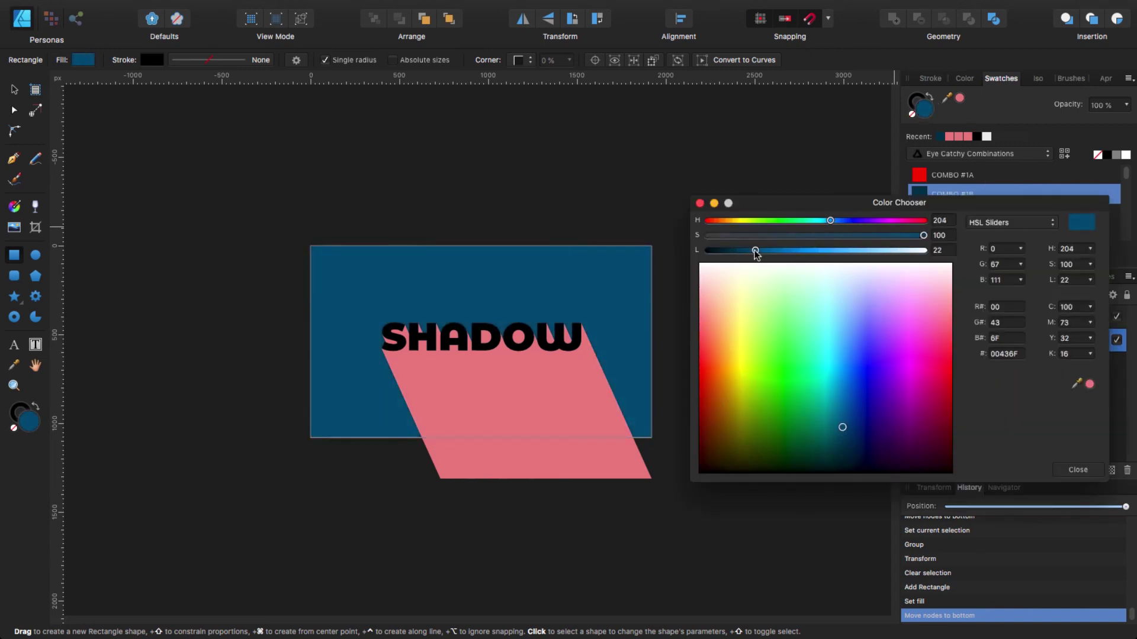
pyautogui.moveTo(923, 235)
pyautogui.mouseDown()
pyautogui.moveTo(888, 236)
pyautogui.moveTo(932, 241)
pyautogui.mouseUp()
pyautogui.click(632, 180)
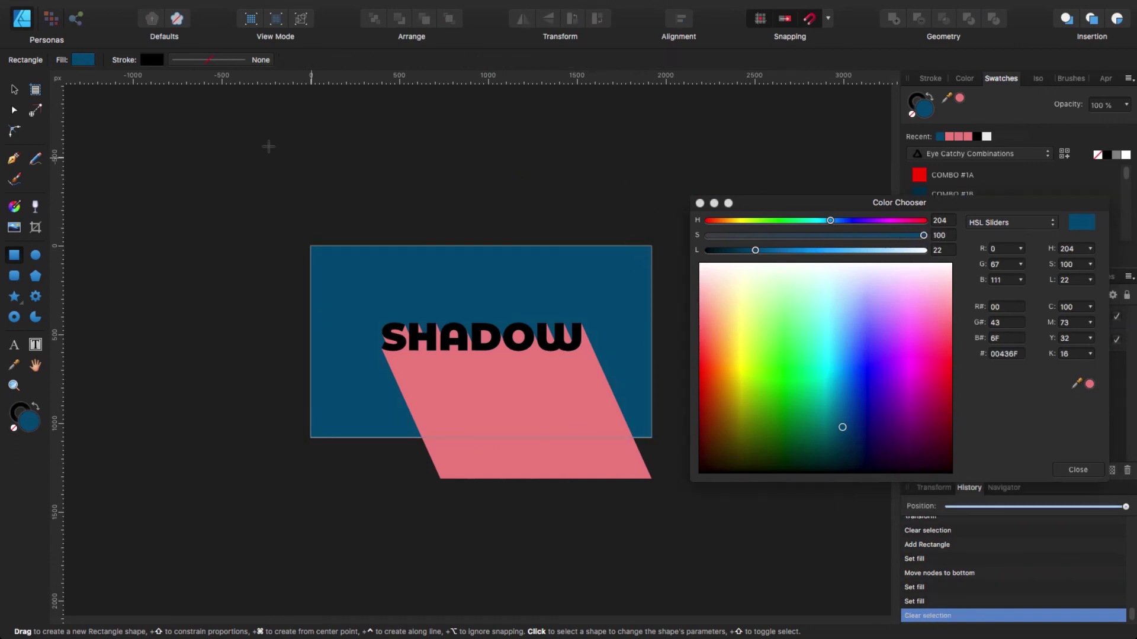
pyautogui.click(14, 88)
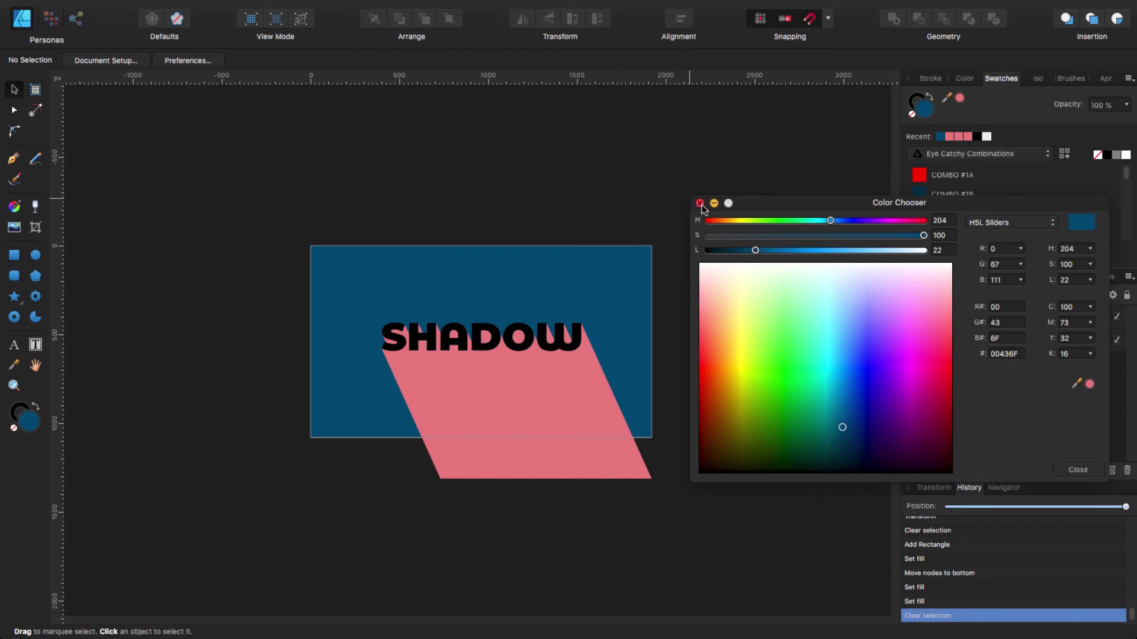
pyautogui.click(699, 203)
# Draw another page-sized rectangle and apply it as a mask to the SHADOW group, cropping the shadows at the page edge.
pyautogui.press('super+plus')
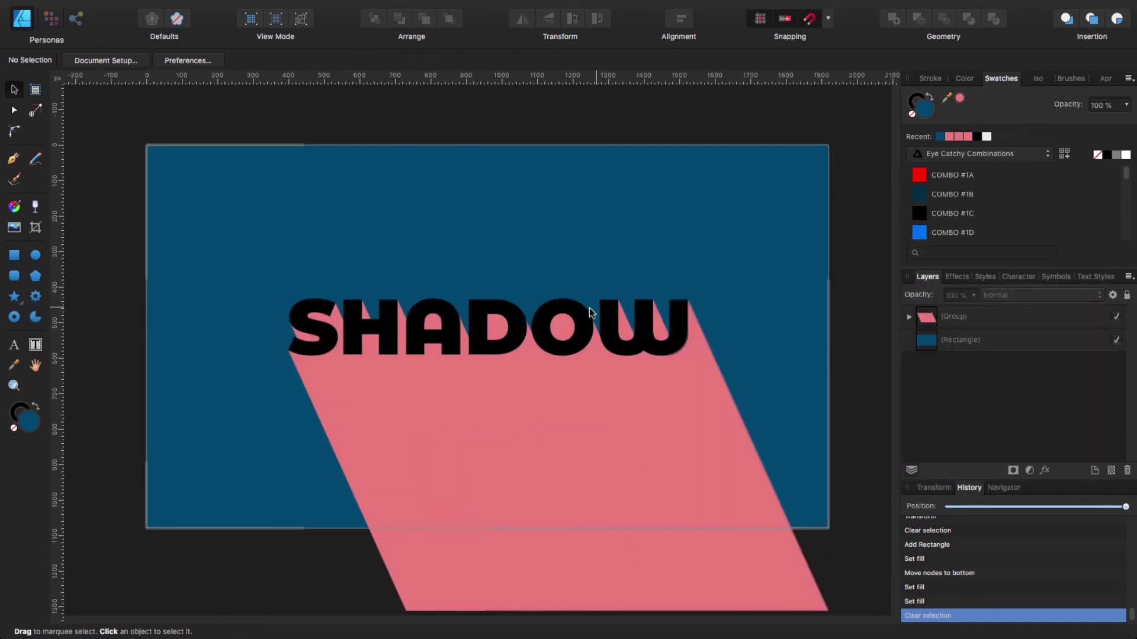
pyautogui.click(14, 255)
pyautogui.moveTo(146, 146)
pyautogui.mouseDown()
pyautogui.moveTo(367, 263)
pyautogui.moveTo(783, 441)
pyautogui.moveTo(827, 527)
pyautogui.mouseUp()
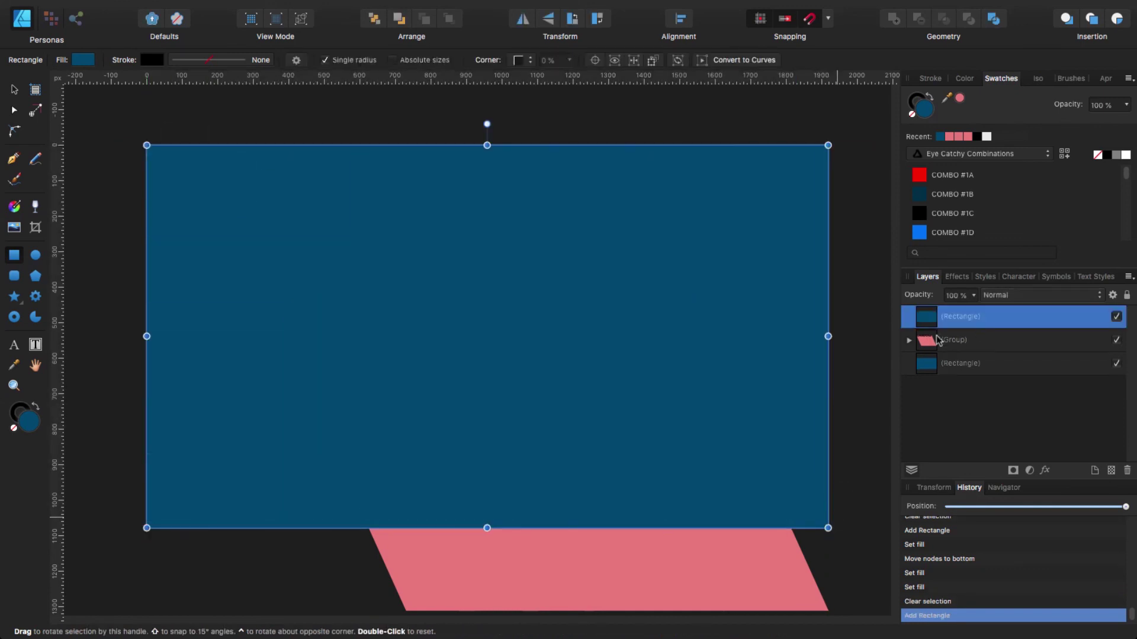
pyautogui.moveTo(933, 318); pyautogui.dragTo(937, 342)
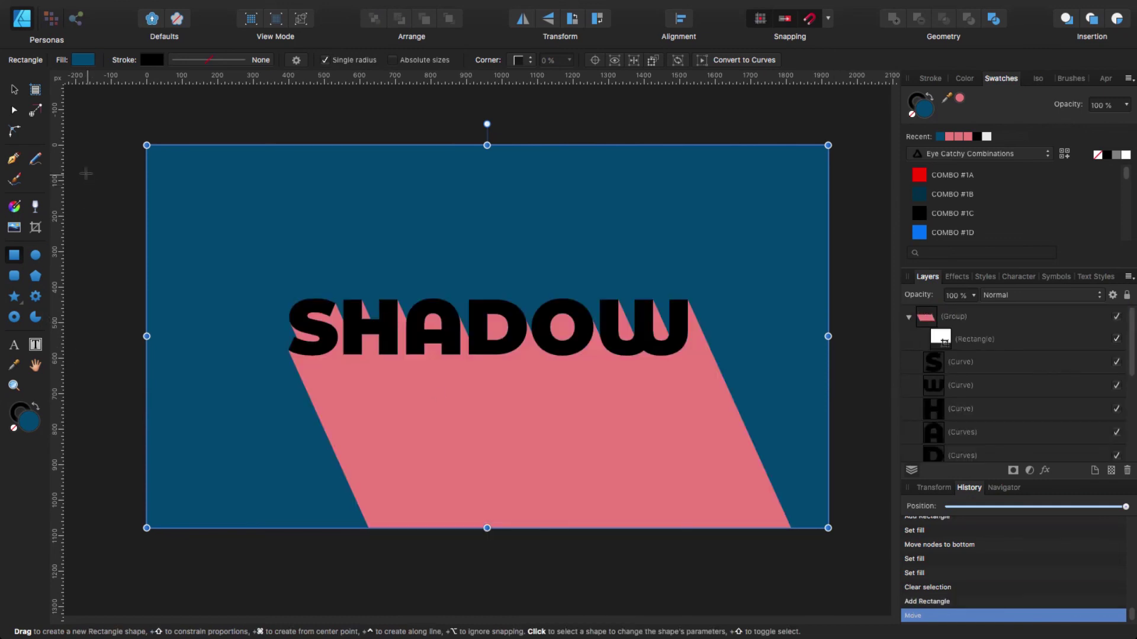
pyautogui.click(909, 317)
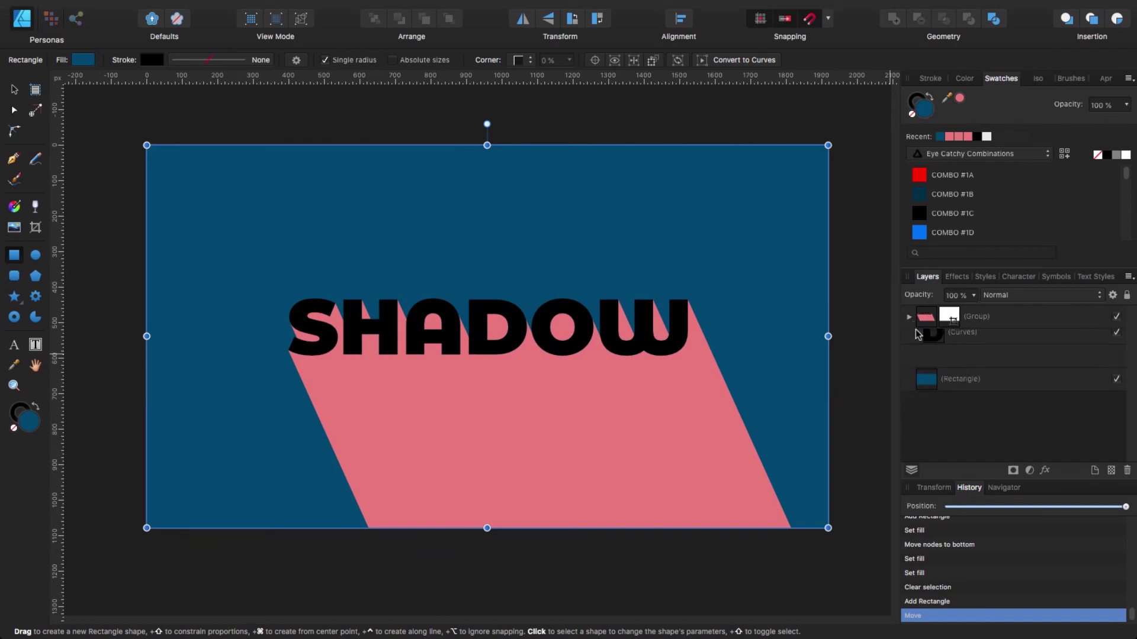
# Lock the blue background rectangle and clear the selection.
pyautogui.click(994, 349)
pyautogui.click(1126, 295)
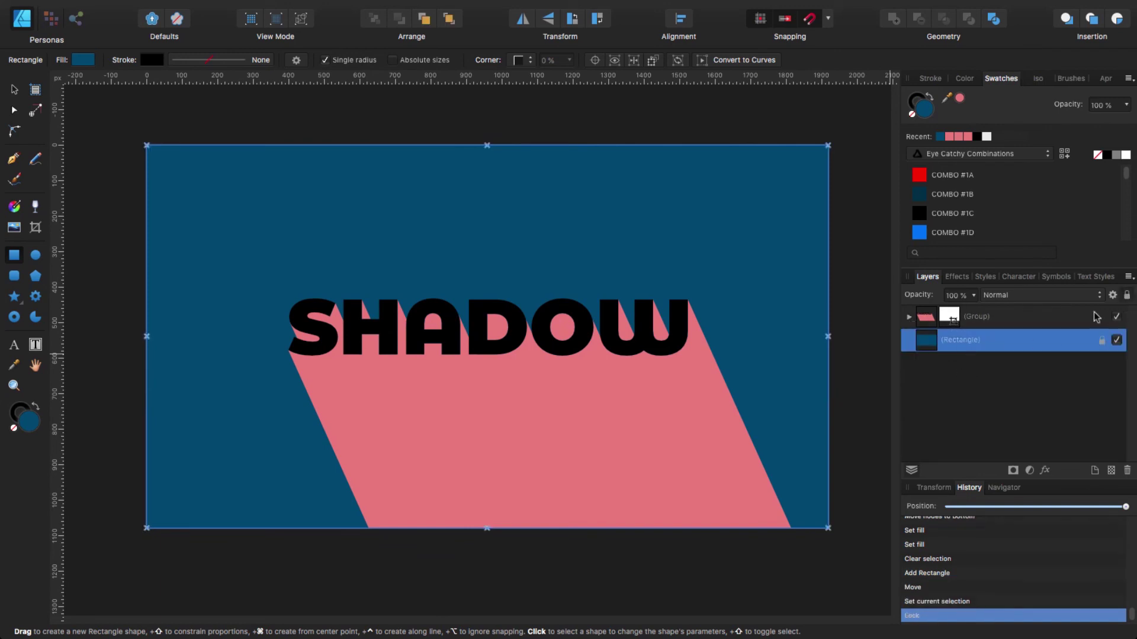
pyautogui.click(845, 265)
pyautogui.click(14, 90)
pyautogui.press('super+0')
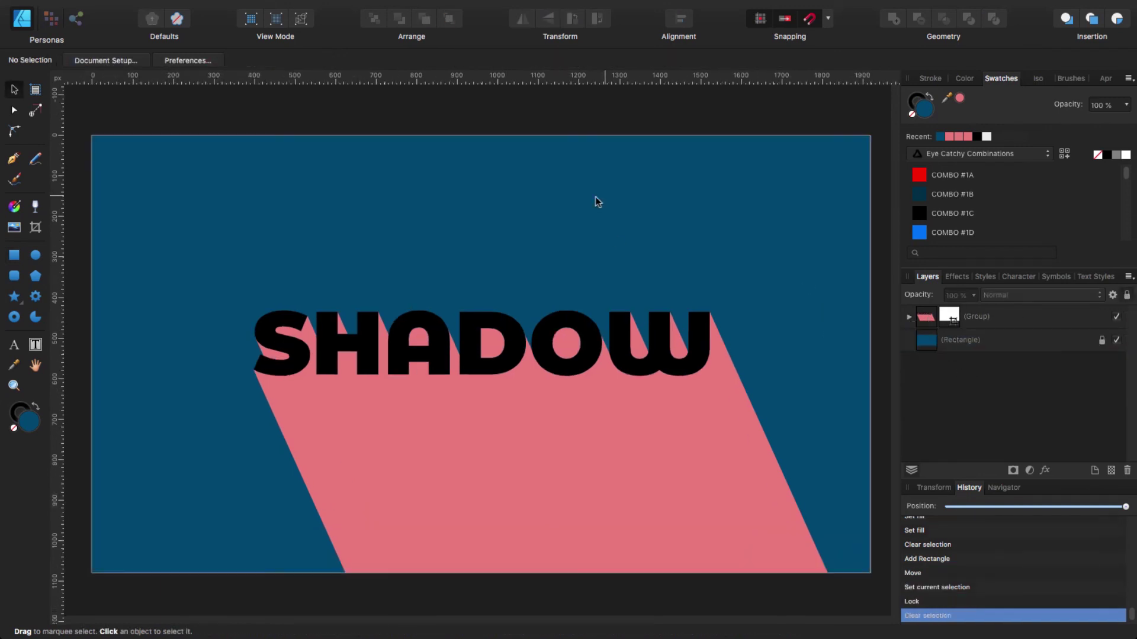